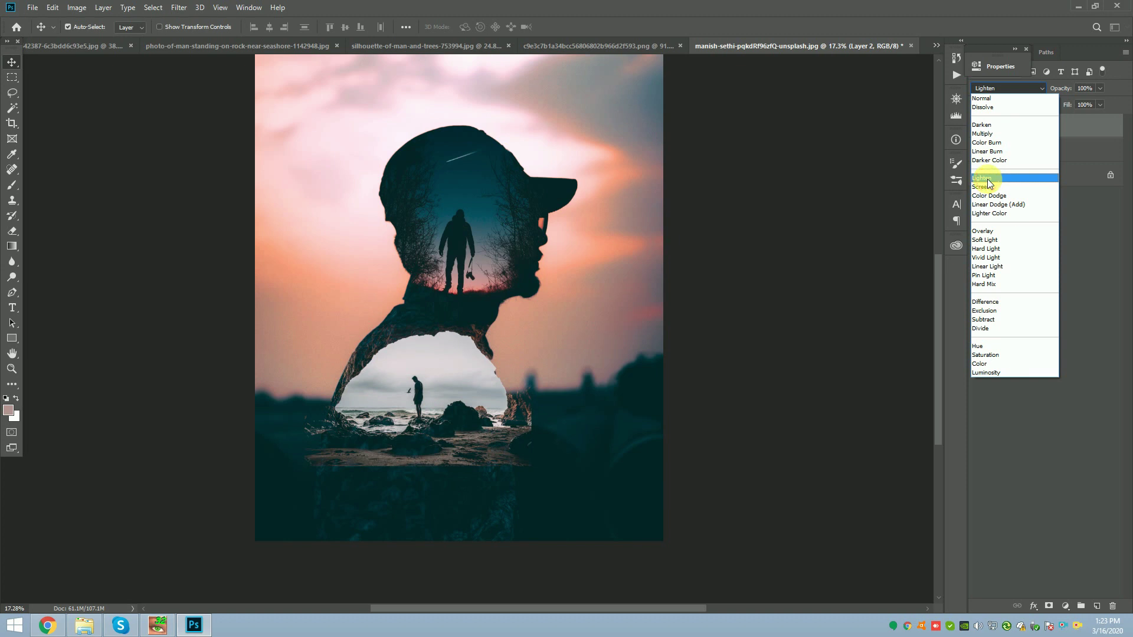
Step: Scale the cave photo on Layer 2 to 86.96% and position it within the silhouette's shoulders
key("ctrl+t")
left_click_drag(531, 325, 521, 336)
left_click_drag(474, 369, 473, 362)
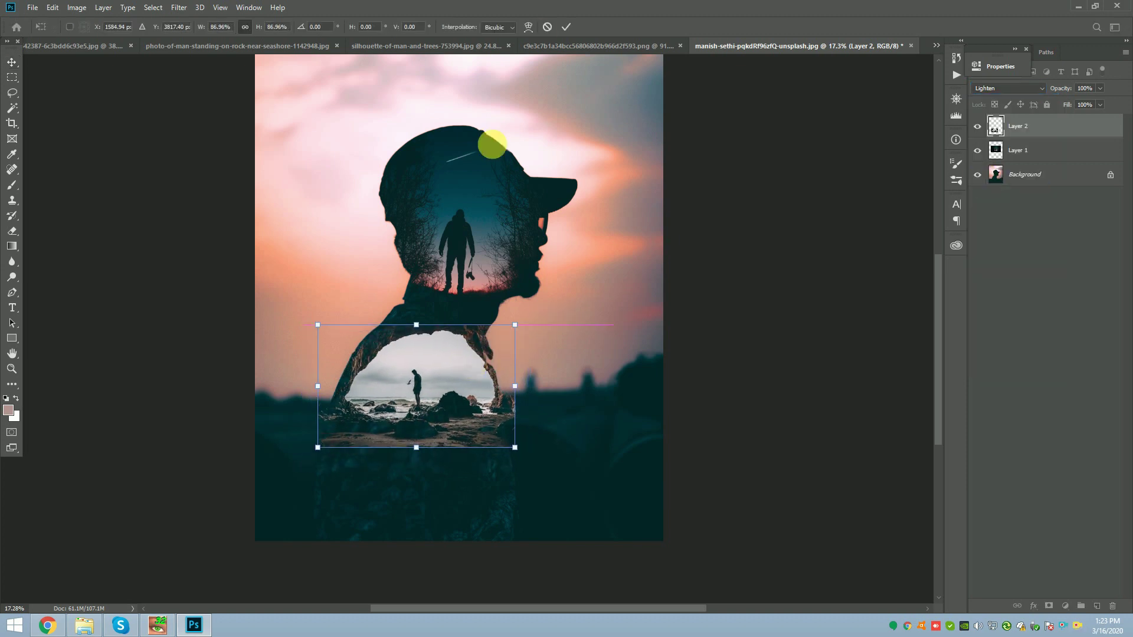
left_click(566, 28)
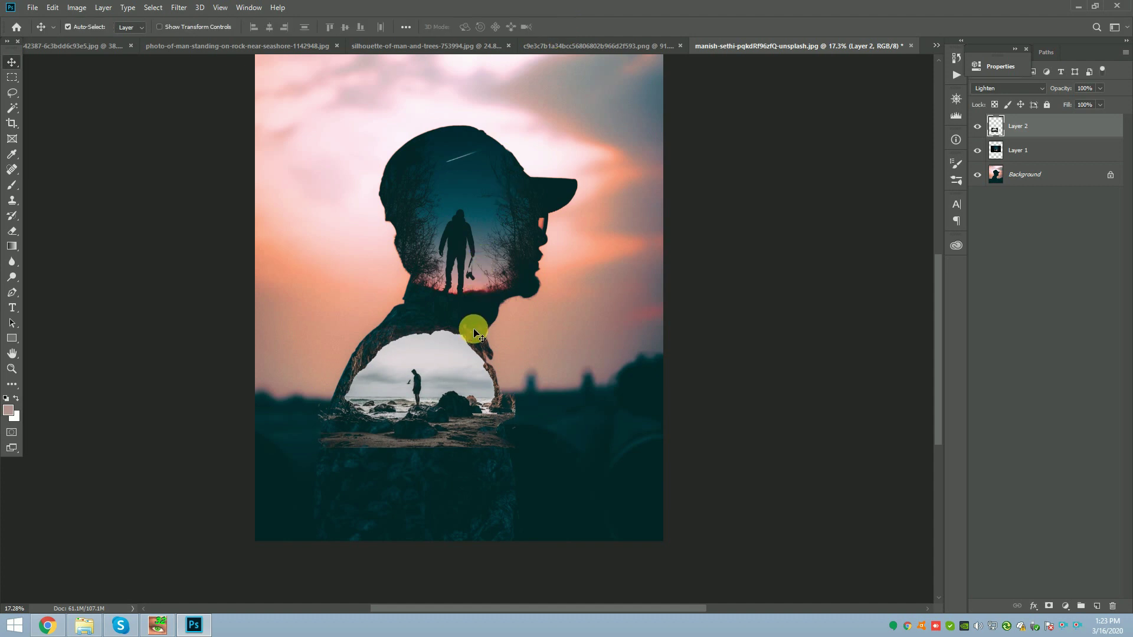
mouse_move(473, 327)
left_mouse_down()
mouse_move(472, 338)
mouse_move(473, 329)
left_mouse_up()
Step: Erase the parts of the cave photo spilling outside the silhouette's shoulders, with the eraser at 100% opacity
scroll(508, 411, "up", 3)
scroll(499, 407, "down", 2)
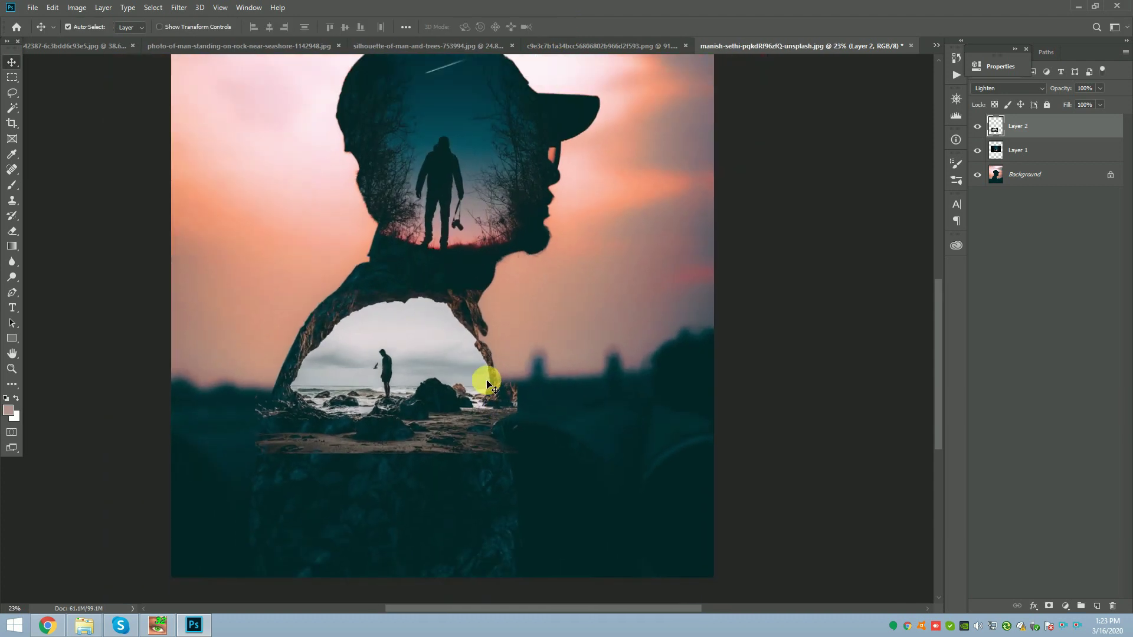
scroll(265, 425, "up", 9)
key("e")
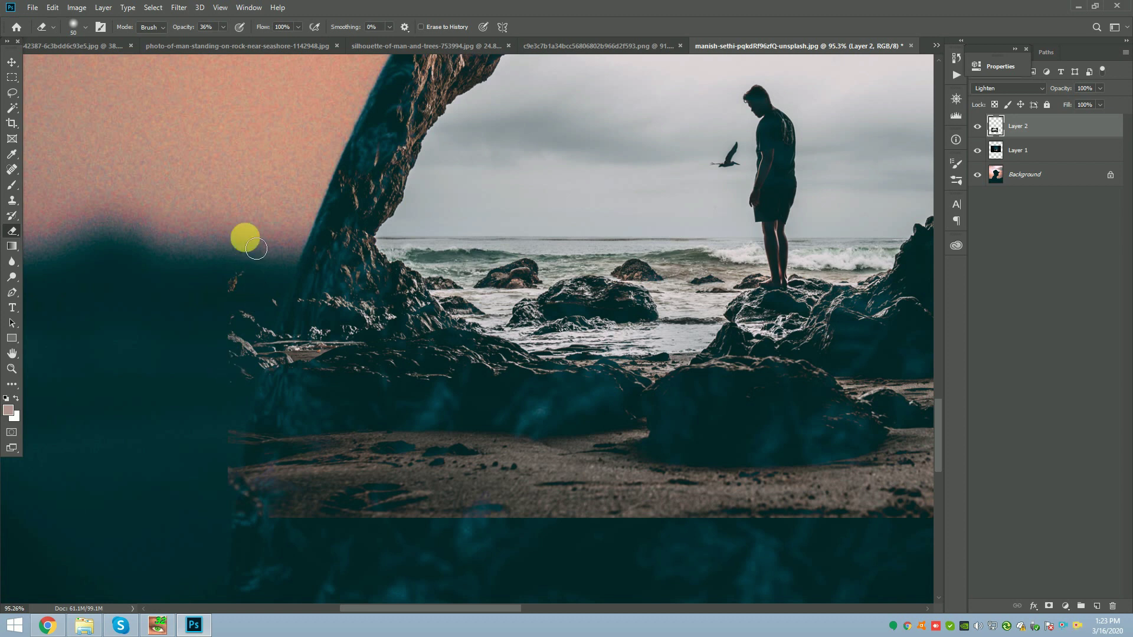
left_click(223, 27)
left_click_drag(236, 40, 282, 43)
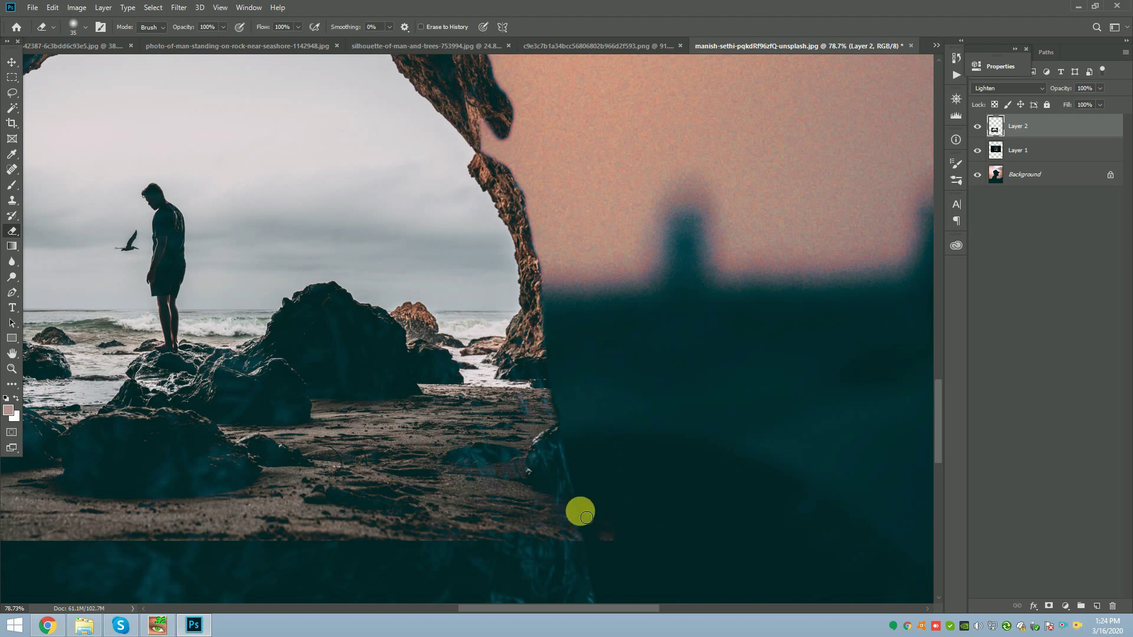
Step: Clean up the cave photo's right edge beside the sand with a 15 px eraser, following the silhouette's back contour
scroll(581, 367, "down", 2)
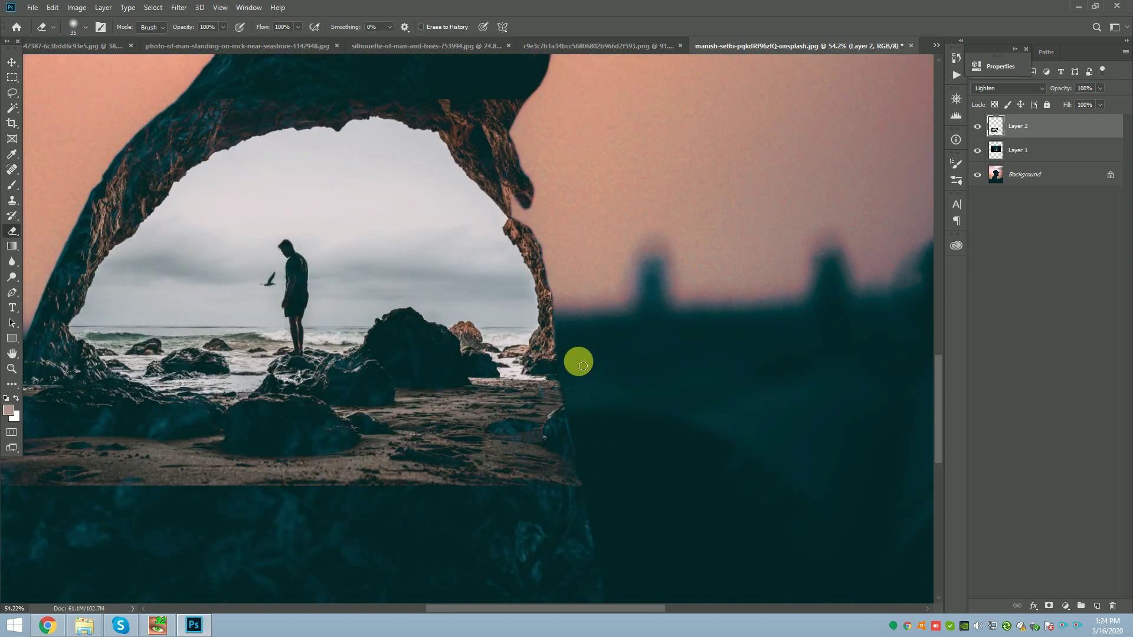
scroll(577, 360, "up", 5)
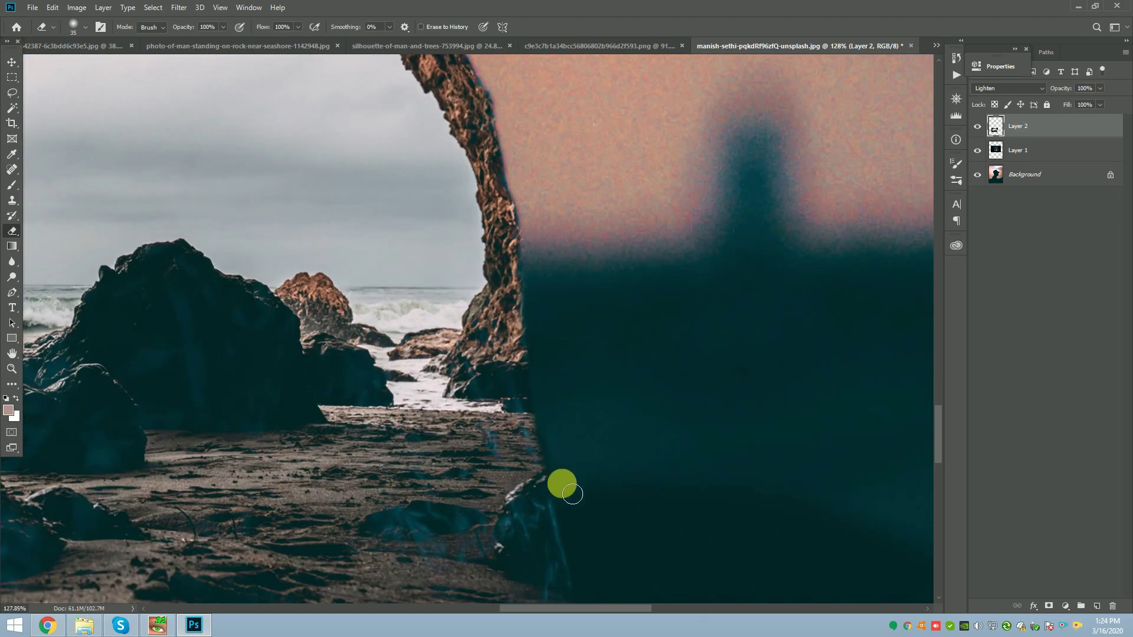
key("p")
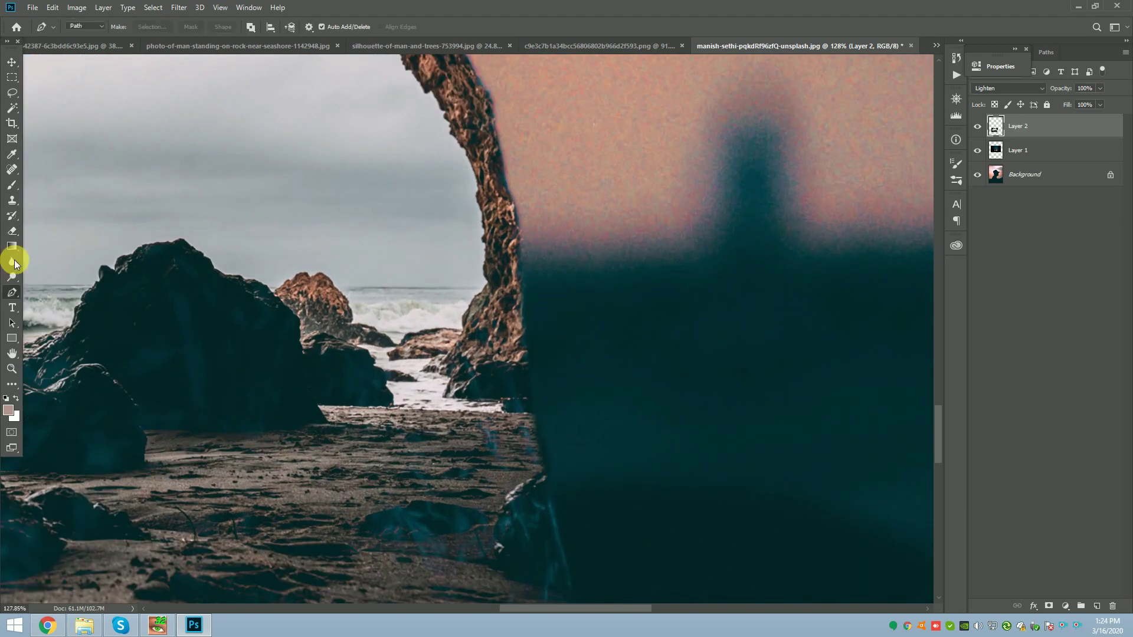
left_click(12, 232)
key("bracketleft")
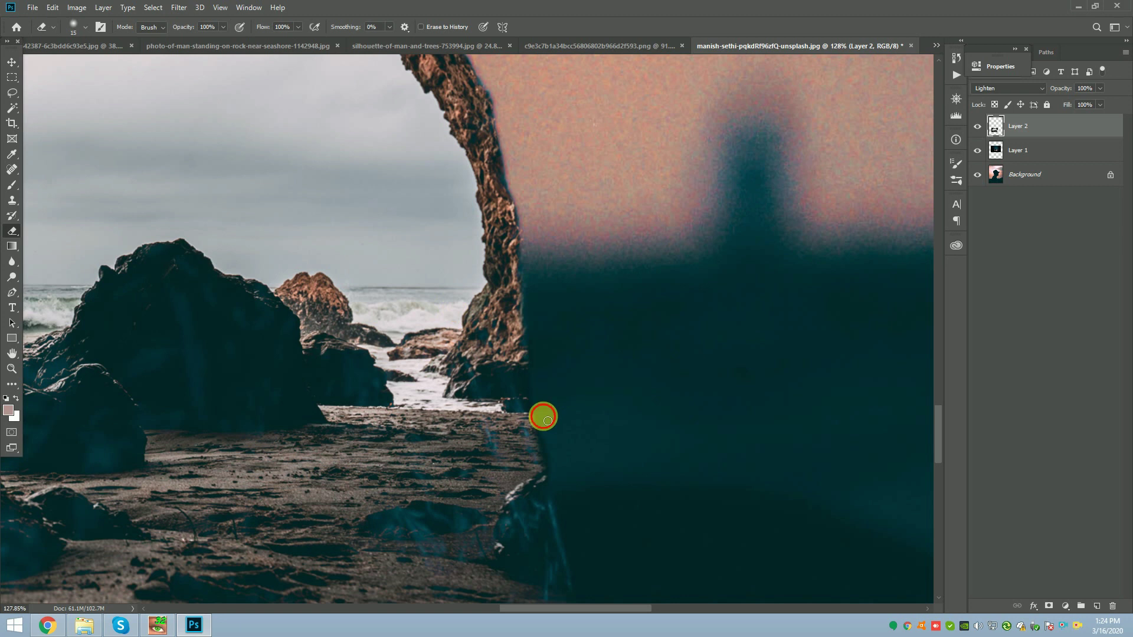
scroll(543, 384, "down", 8)
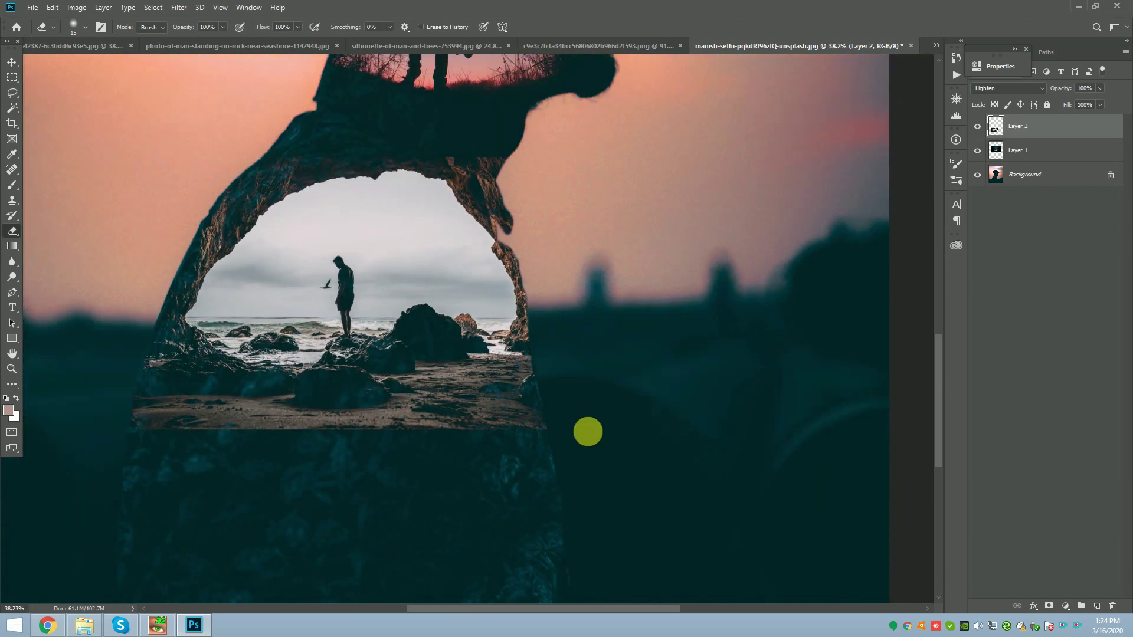
scroll(588, 432, "down", 4)
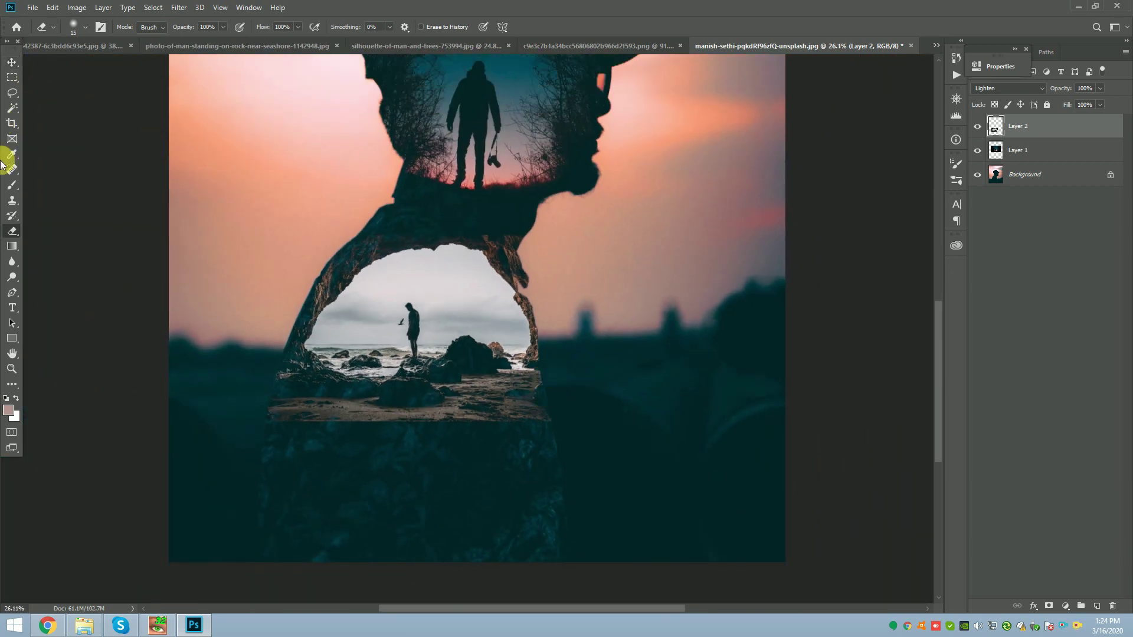
Step: Soften the hard upper edge of the cave rock below the neck, using a 70 px eraser at 27% opacity
scroll(566, 260, "up", 10)
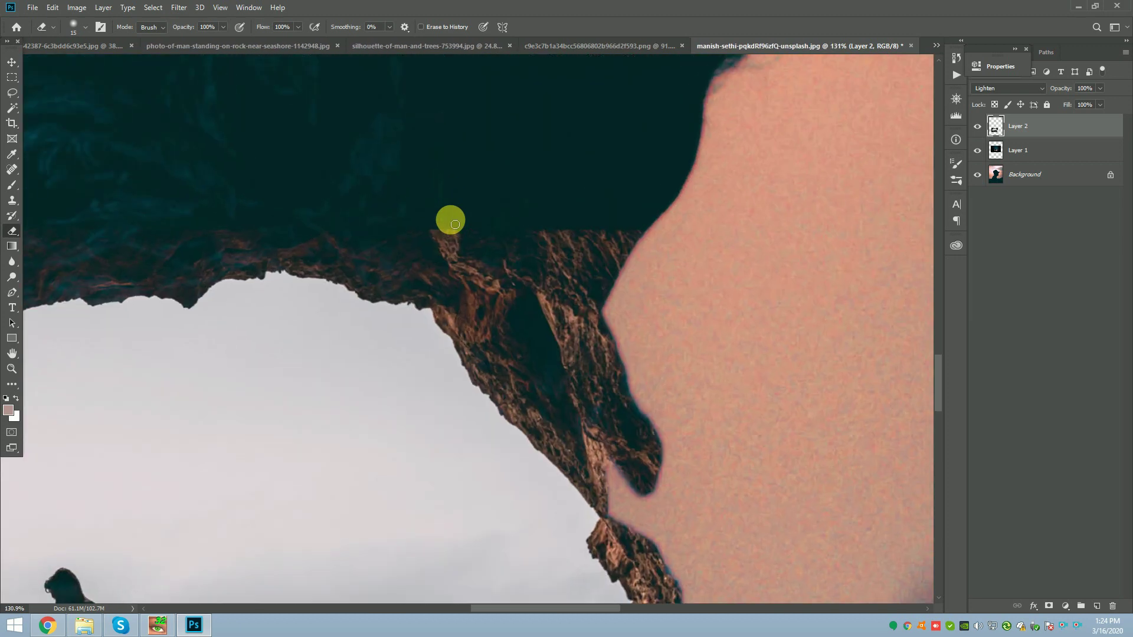
key("bracketright")
left_click(648, 230)
mouse_move(648, 230)
left_mouse_down()
mouse_move(506, 232)
mouse_move(531, 222)
left_mouse_up()
key("bracketright")
key("bracketright")
left_click(226, 28)
left_click_drag(206, 40, 208, 42)
key("bracketright")
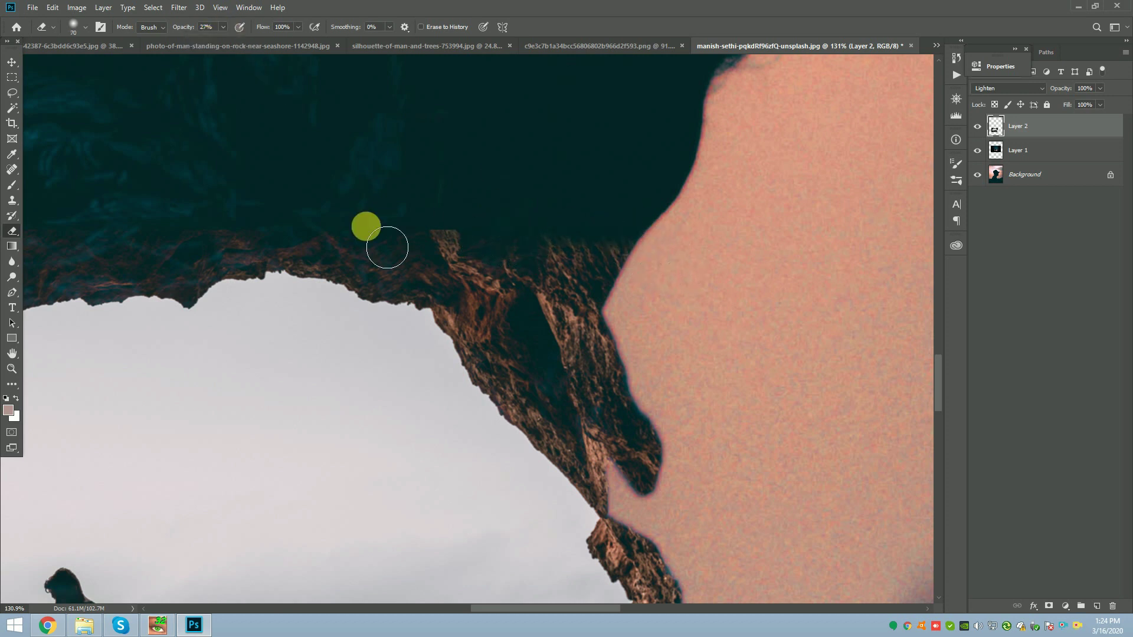
Step: Blend the rest of the rock's upper edge into the dark neck with a 90 px eraser at 38% opacity
scroll(709, 261, "down", 3)
scroll(688, 240, "down", 1)
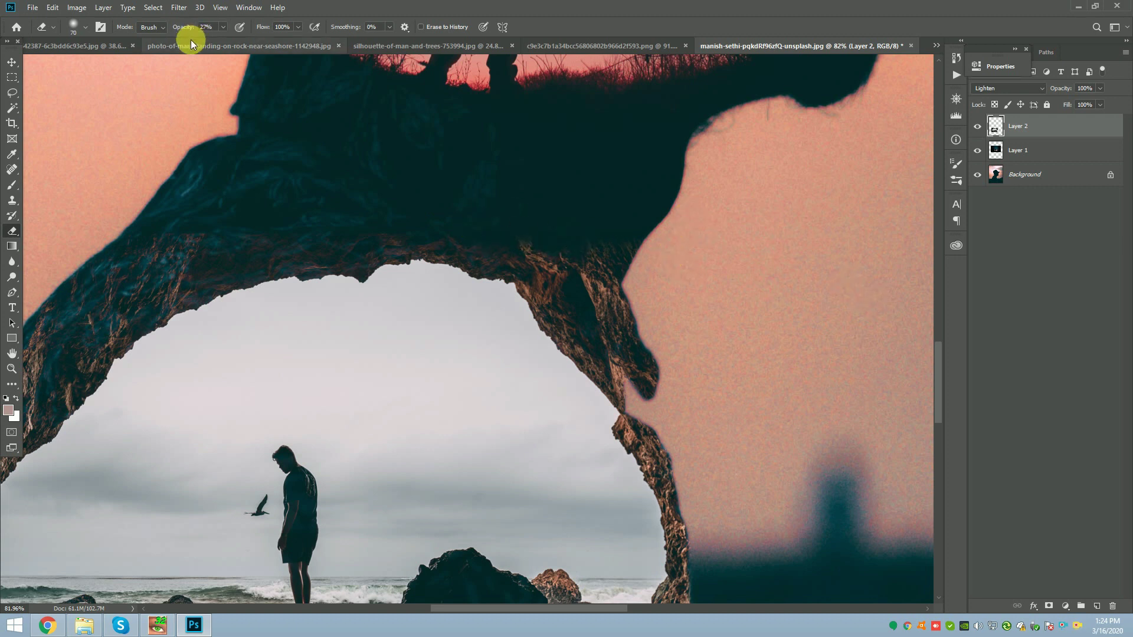
key("]")
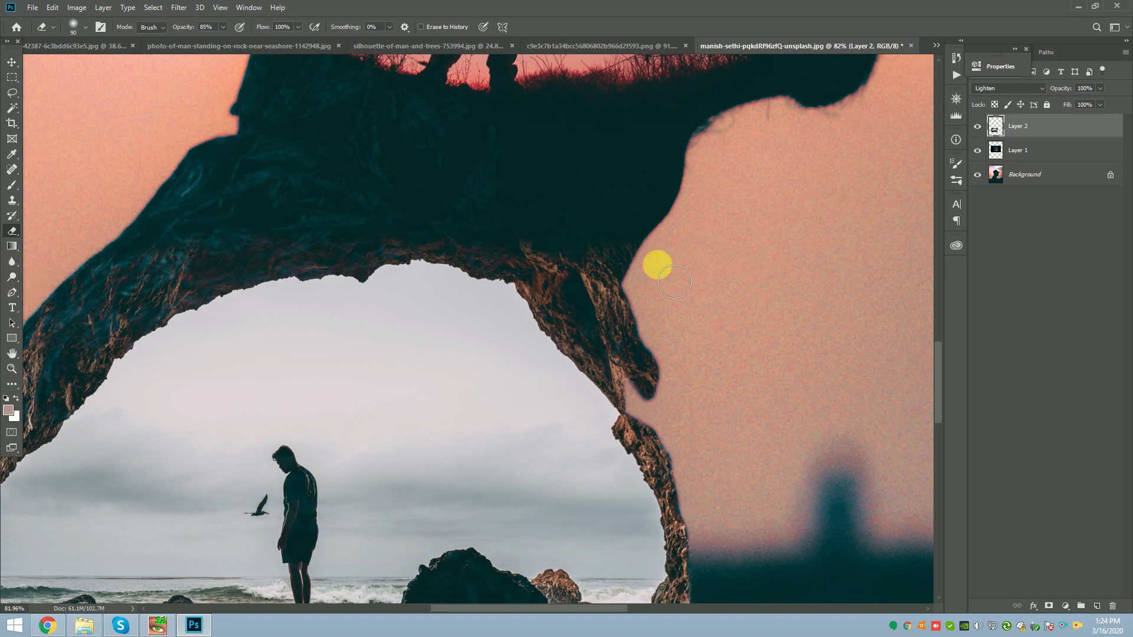
left_click_drag(213, 39, 189, 39)
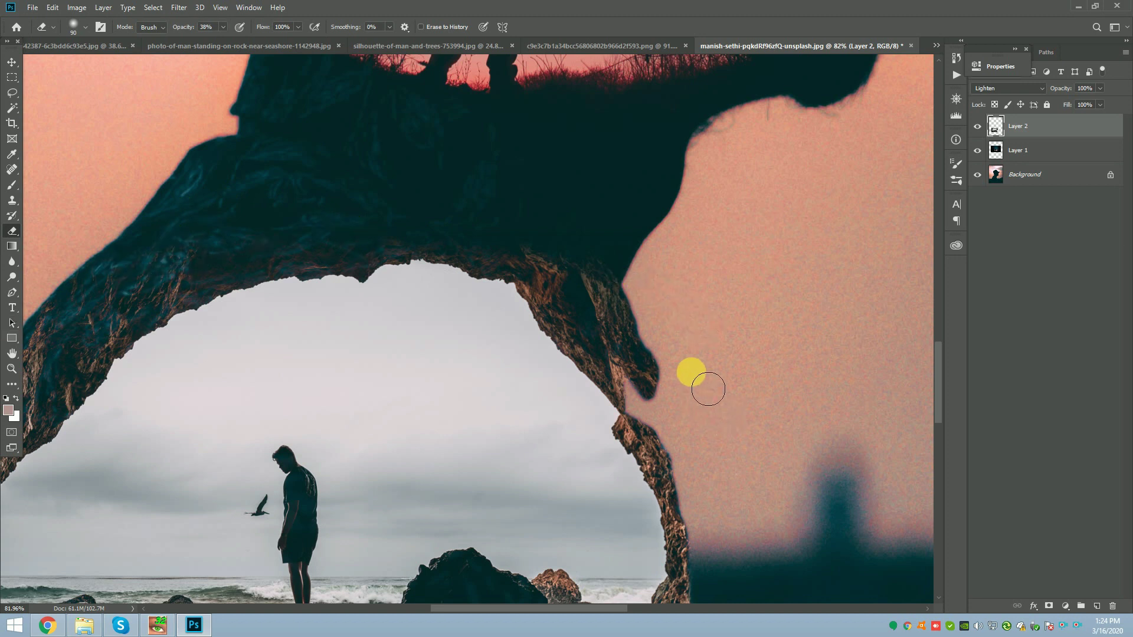
scroll(685, 372, "down", 3)
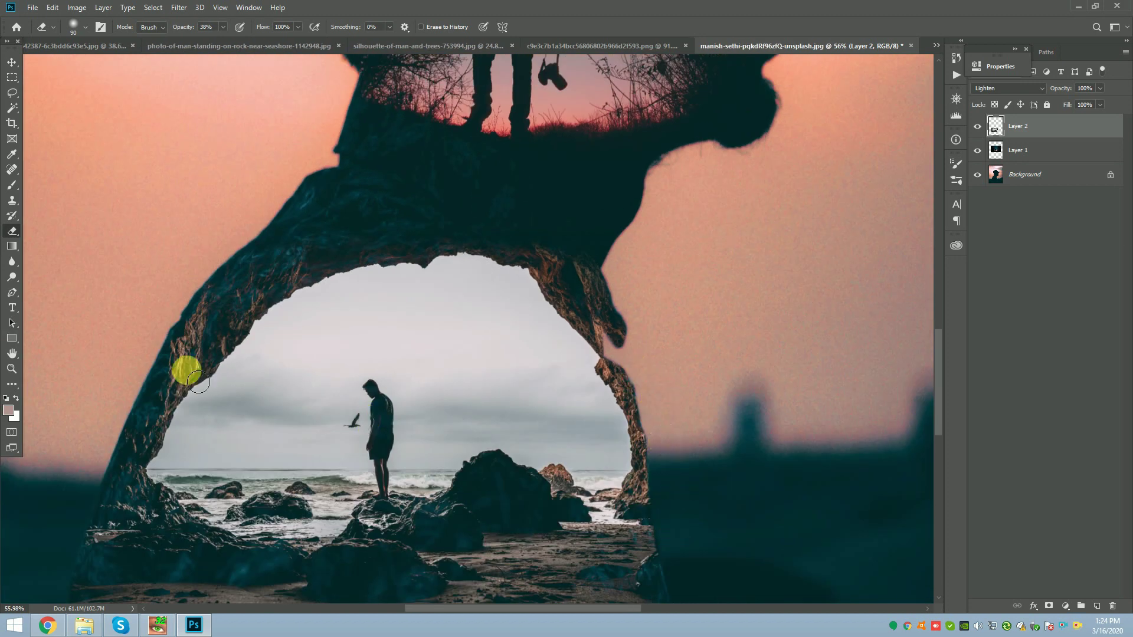
Step: In the birds PNG document, erase the two birds at the lower middle of the flock
left_click(13, 62)
scroll(370, 295, "down", 2)
scroll(411, 325, "down", 4)
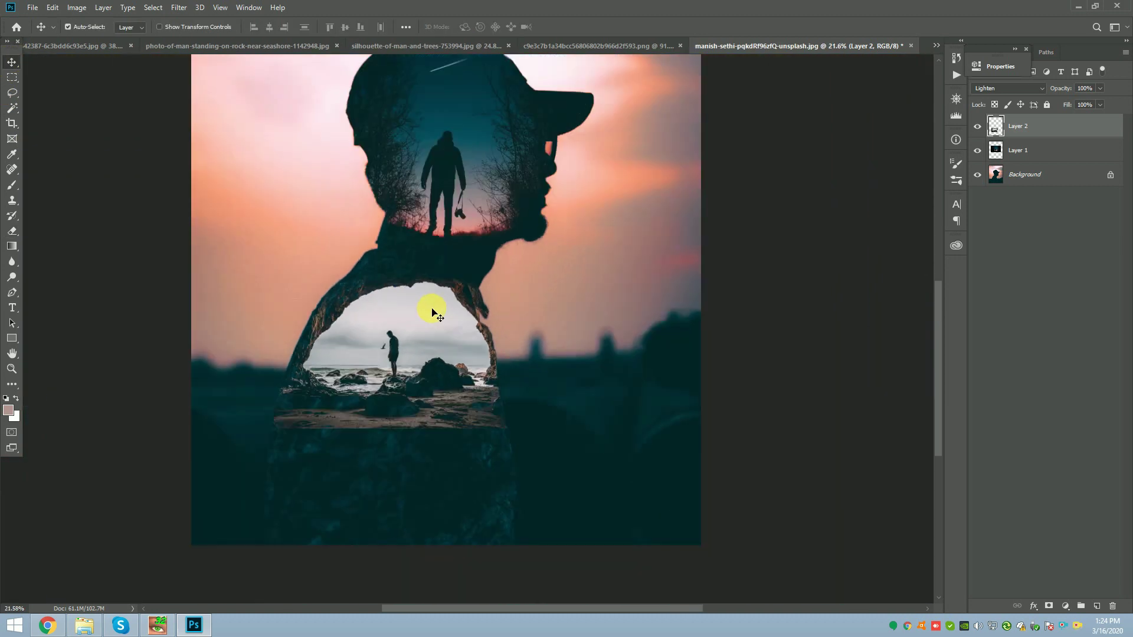
scroll(439, 269, "up", 1)
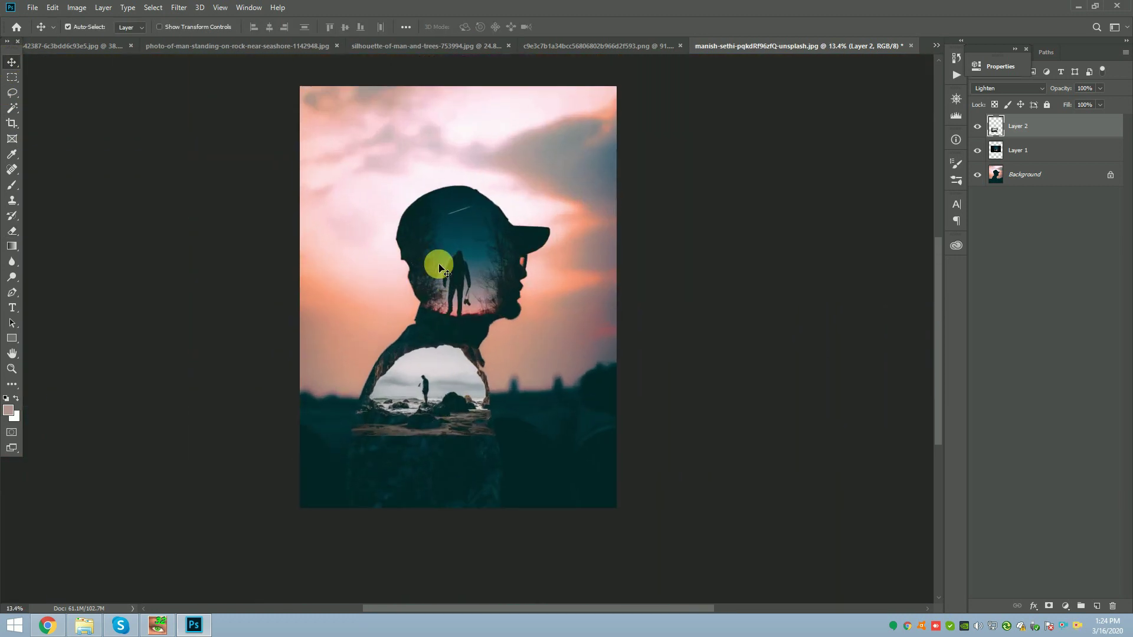
scroll(397, 331, "up", 1)
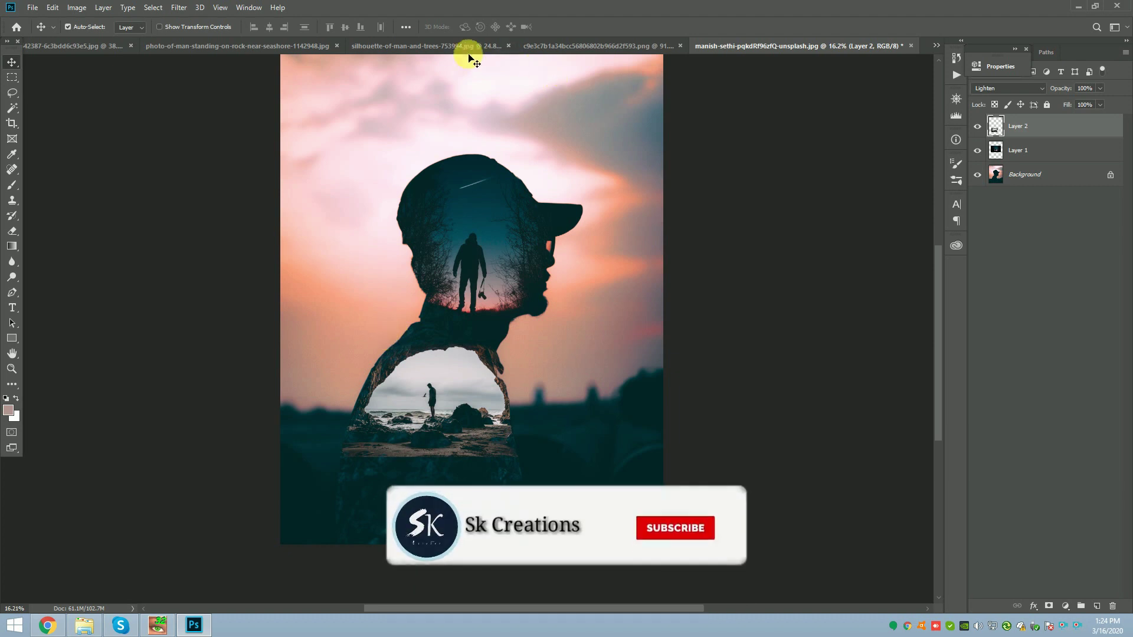
left_click(582, 46)
scroll(515, 242, "up", 1)
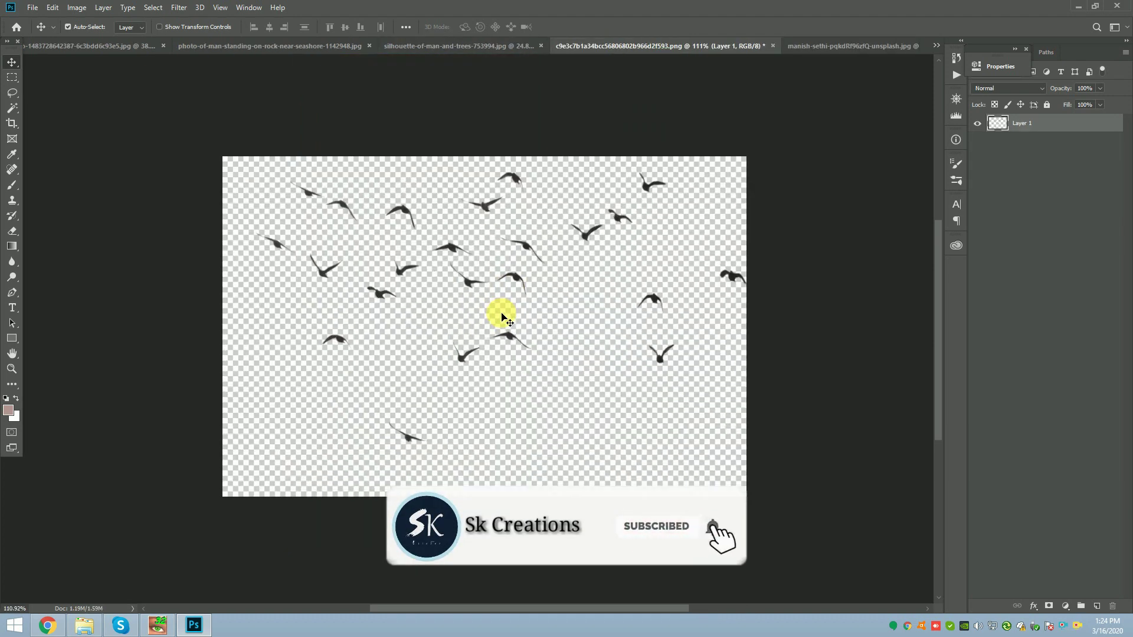
left_click(11, 231)
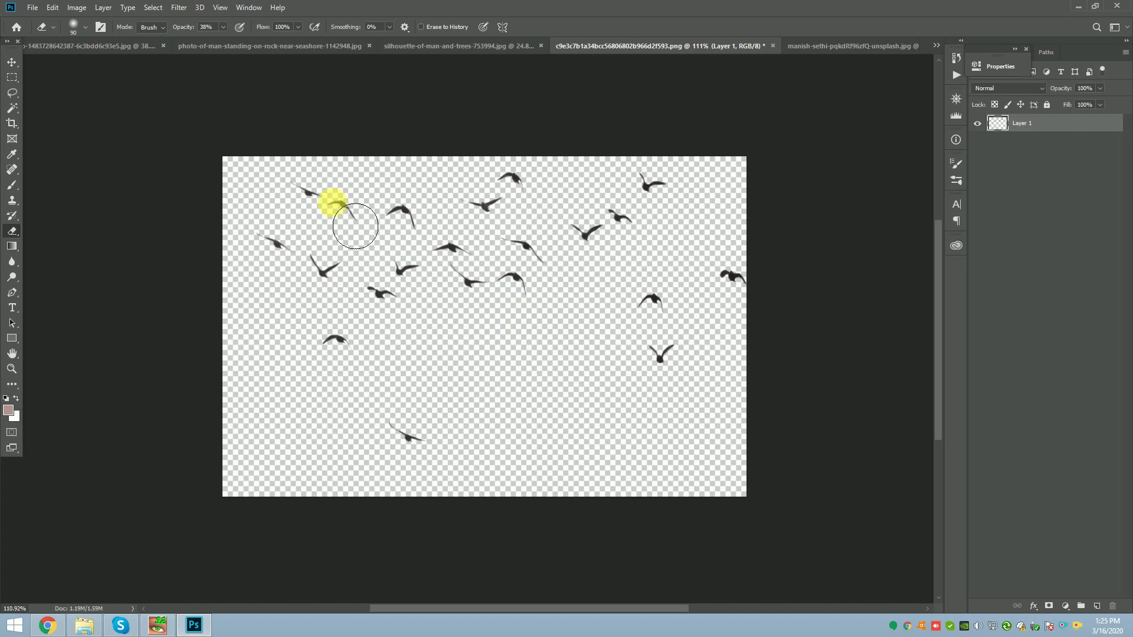
Step: Bring the bird flock into the silhouette composite and place it in the cave's sky around the standing man
left_click(11, 62)
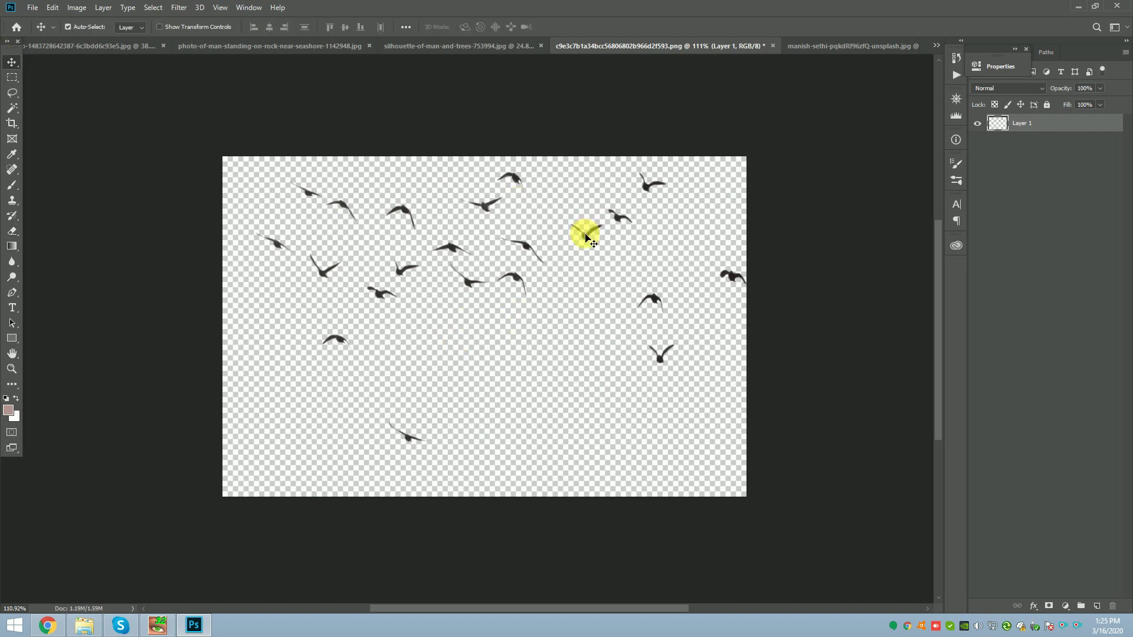
left_click_drag(598, 223, 482, 370)
scroll(493, 383, "up", 4)
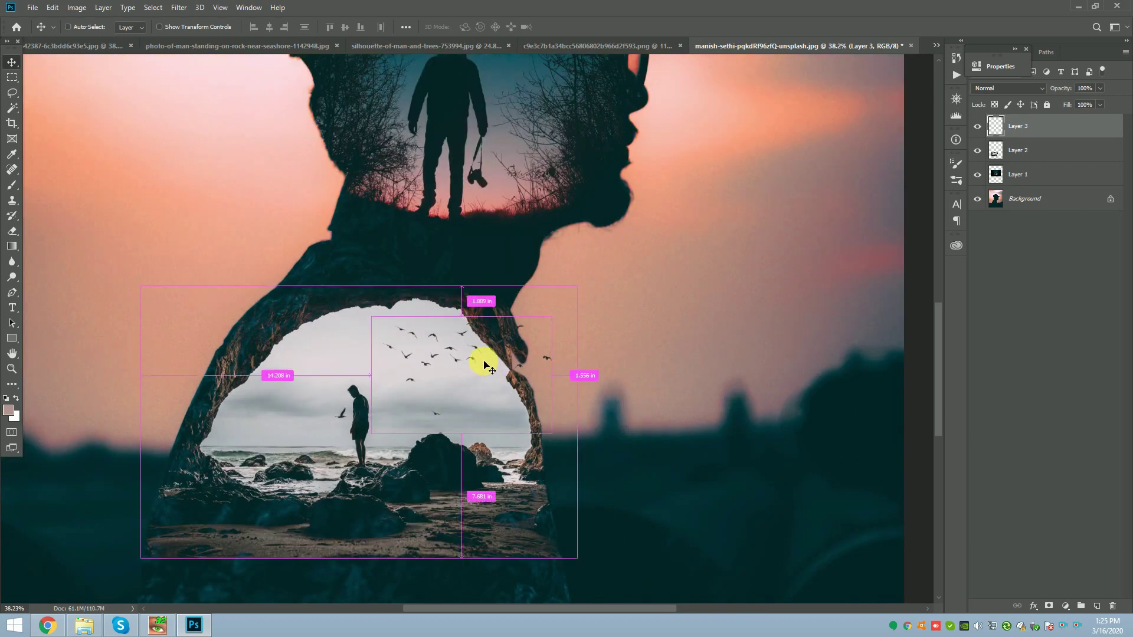
key("ctrl+t")
mouse_move(397, 384)
left_mouse_down()
mouse_move(397, 364)
mouse_move(397, 384)
left_mouse_up()
left_click_drag(447, 344, 444, 344)
left_click(566, 26)
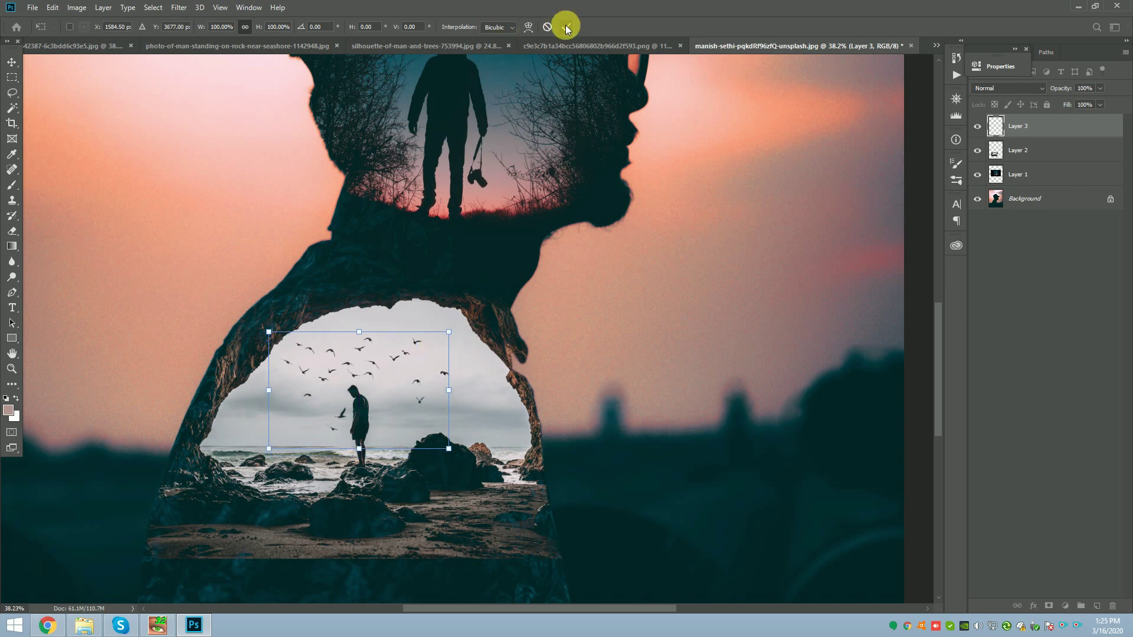
Step: Fine-tune the flock's position in the sky above and around the standing man
scroll(342, 431, "up", 3)
mouse_move(390, 342)
left_mouse_down()
mouse_move(379, 350)
mouse_move(394, 345)
left_mouse_up()
scroll(425, 290, "down", 5)
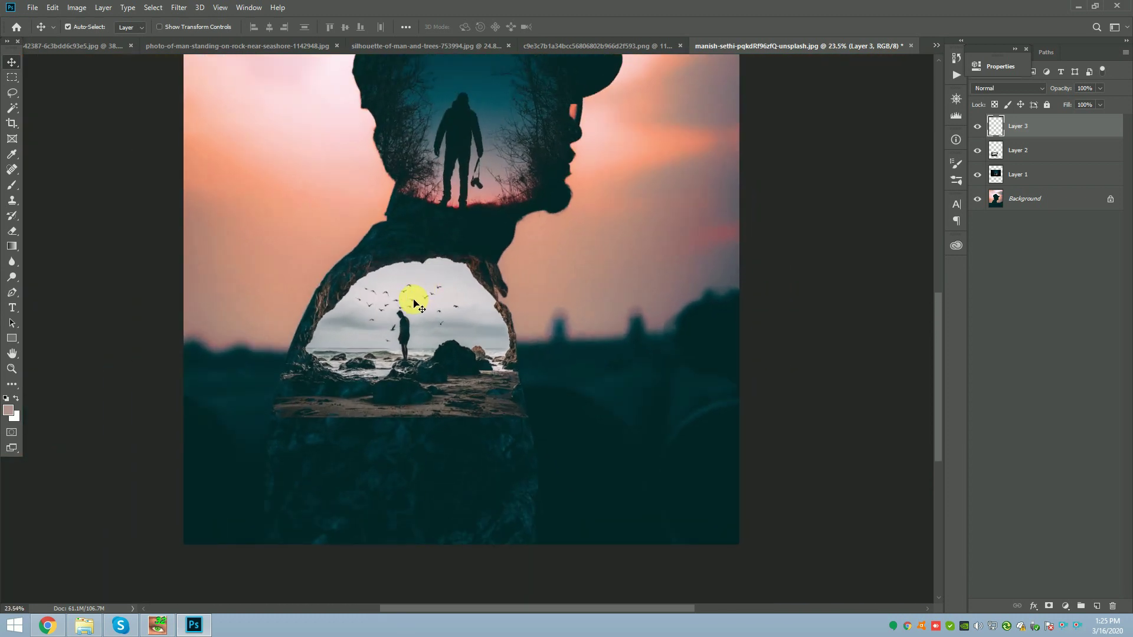
scroll(415, 304, "up", 4)
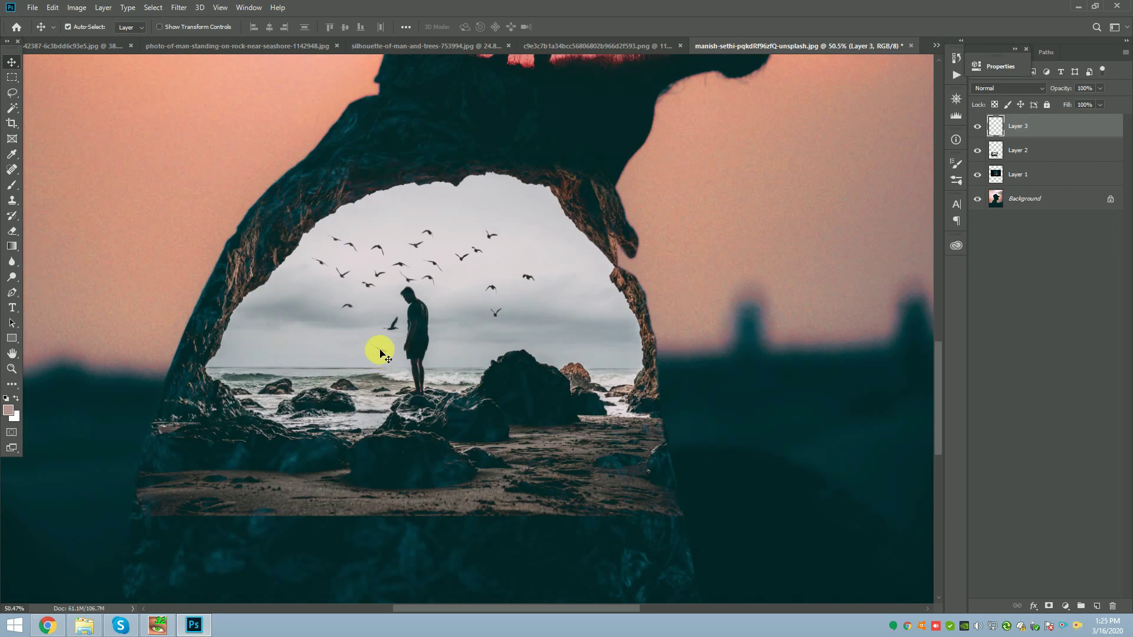
mouse_move(493, 317)
left_mouse_down()
mouse_move(487, 303)
mouse_move(519, 321)
mouse_move(490, 310)
left_mouse_up()
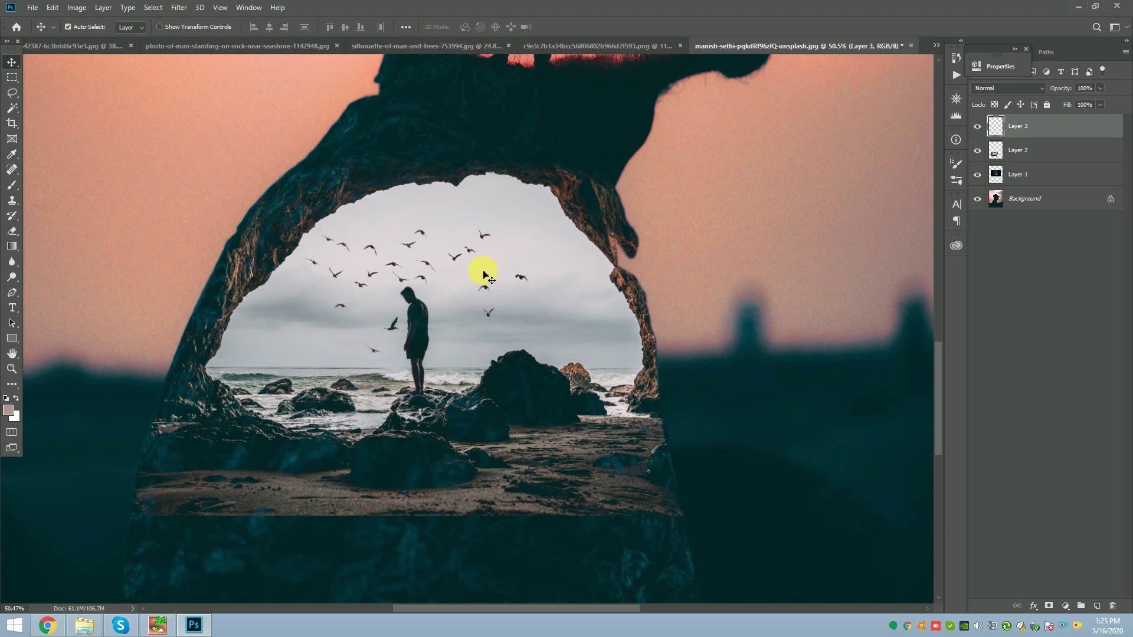
Step: Rotate the bird flock by -5.89° and shift it slightly within the cave opening
scroll(463, 266, "down", 2)
scroll(431, 270, "up", 2)
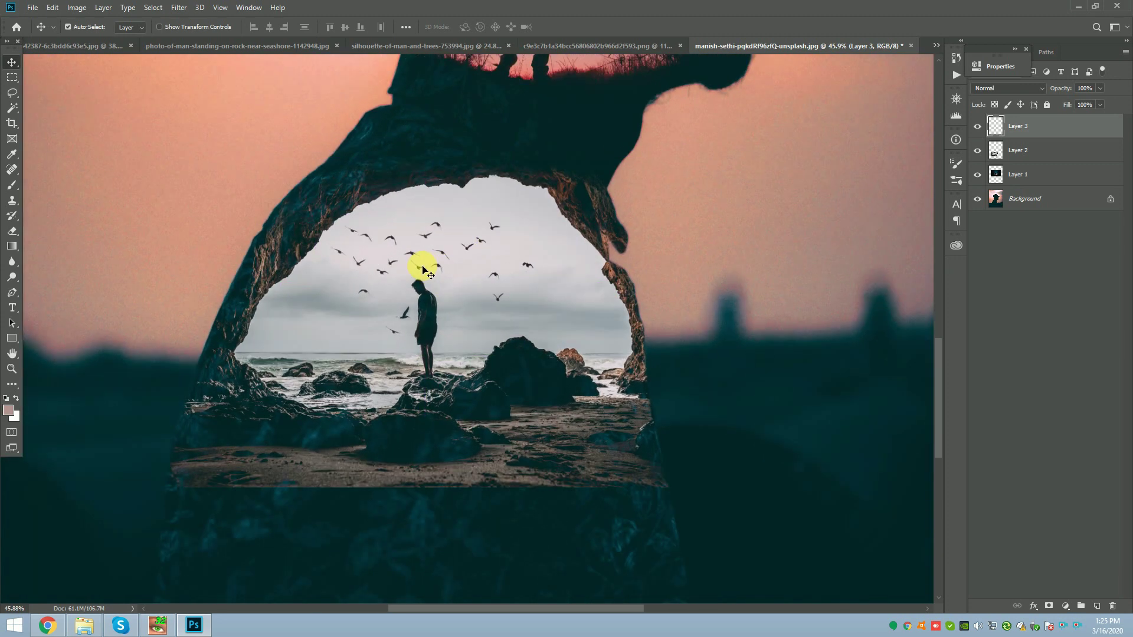
key("ctrl+t")
left_click_drag(514, 196, 499, 195)
left_click_drag(499, 263, 488, 260)
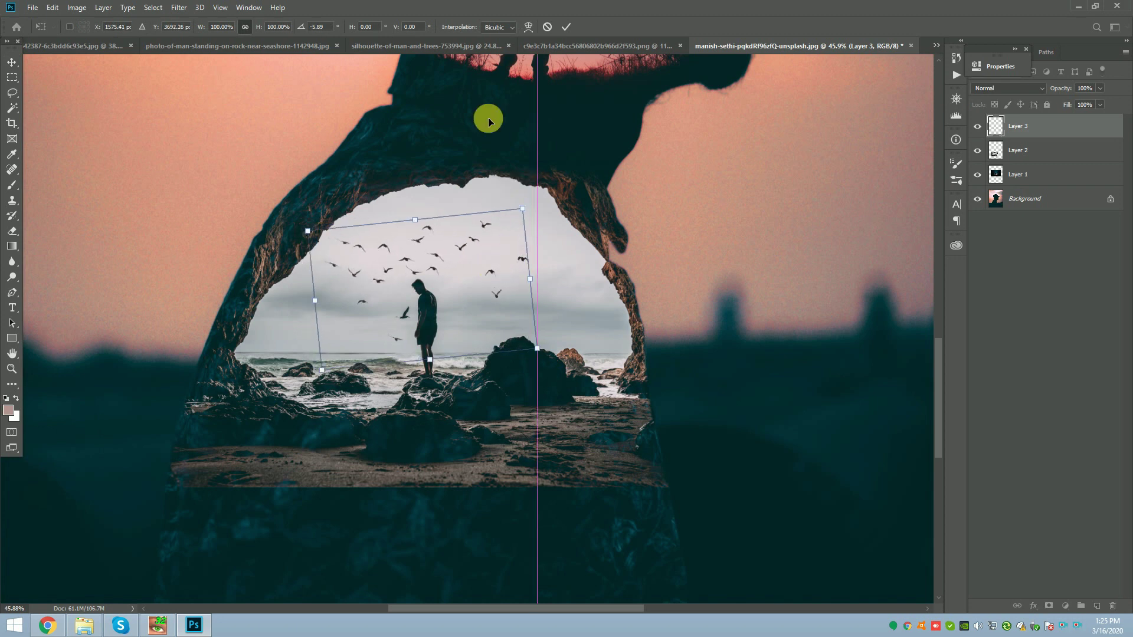
left_click(566, 26)
Step: Rotate the bird flock by 12.90° within the cave opening
scroll(412, 308, "down", 5)
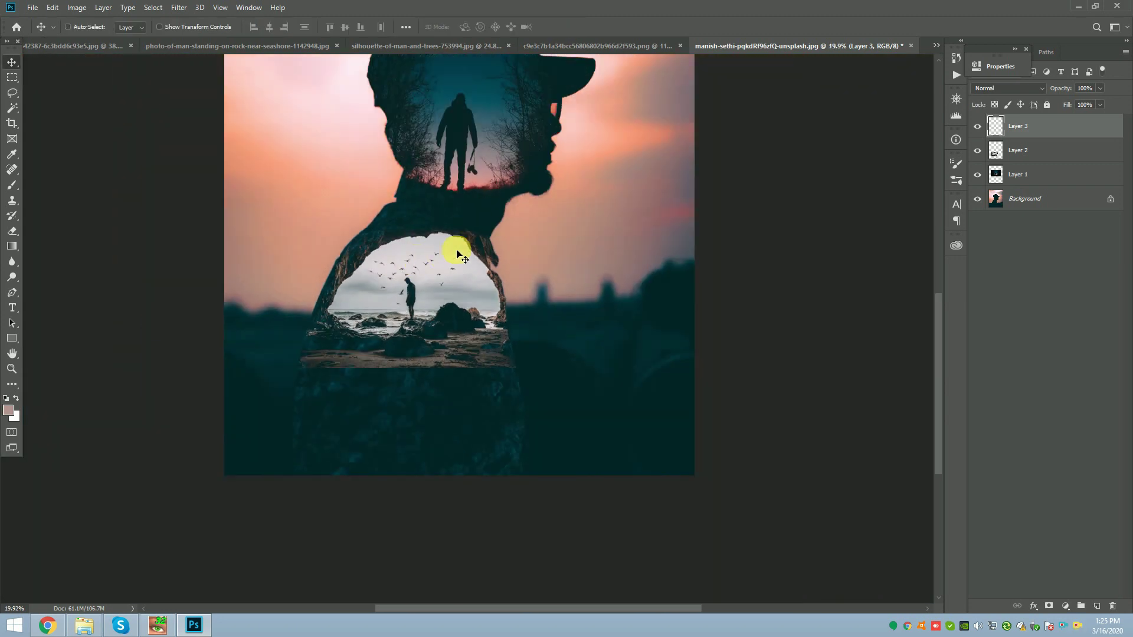
key("ctrl+t")
left_click_drag(473, 230, 445, 276)
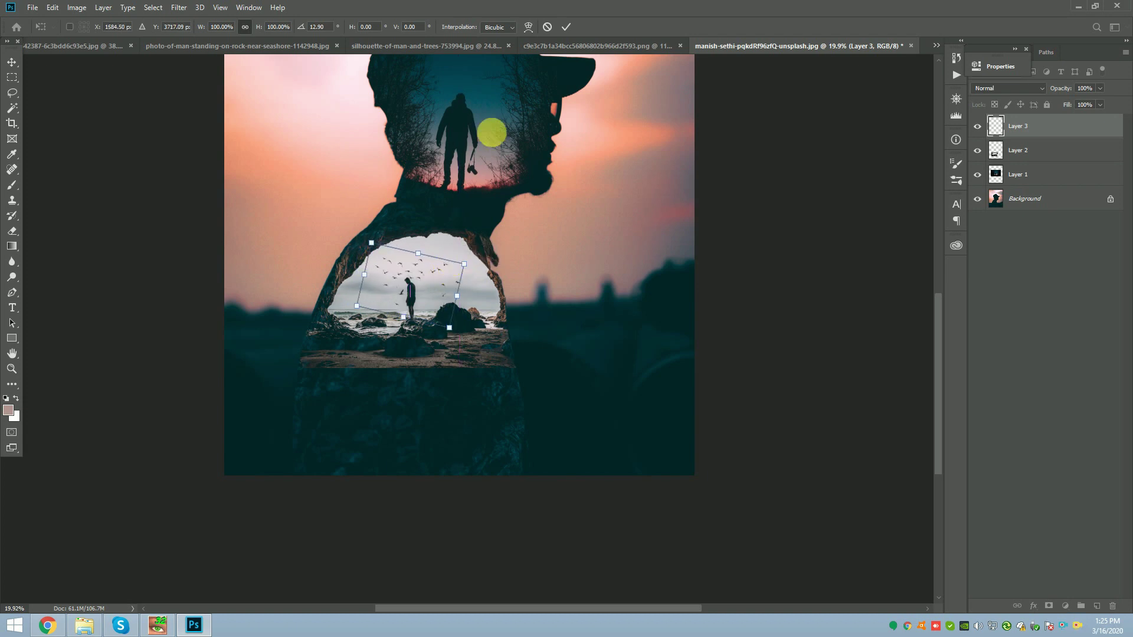
left_click(567, 27)
Step: Erase the lowest bird of the flock, just left of the man's legs, from Layer 3
scroll(407, 272, "up", 4)
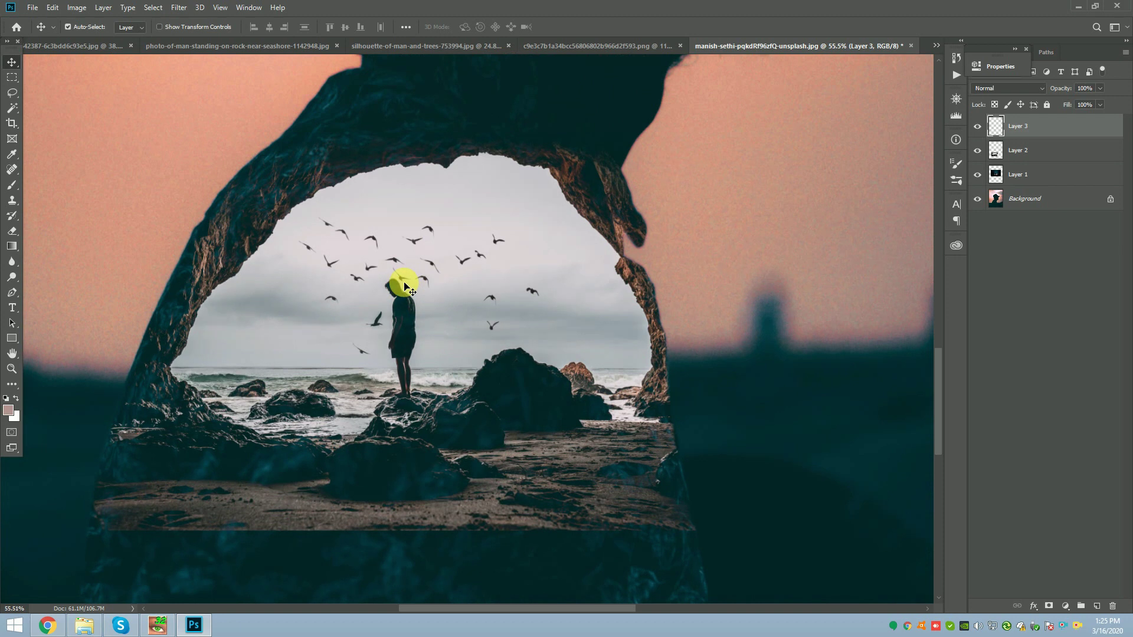
left_click_drag(404, 285, 459, 288)
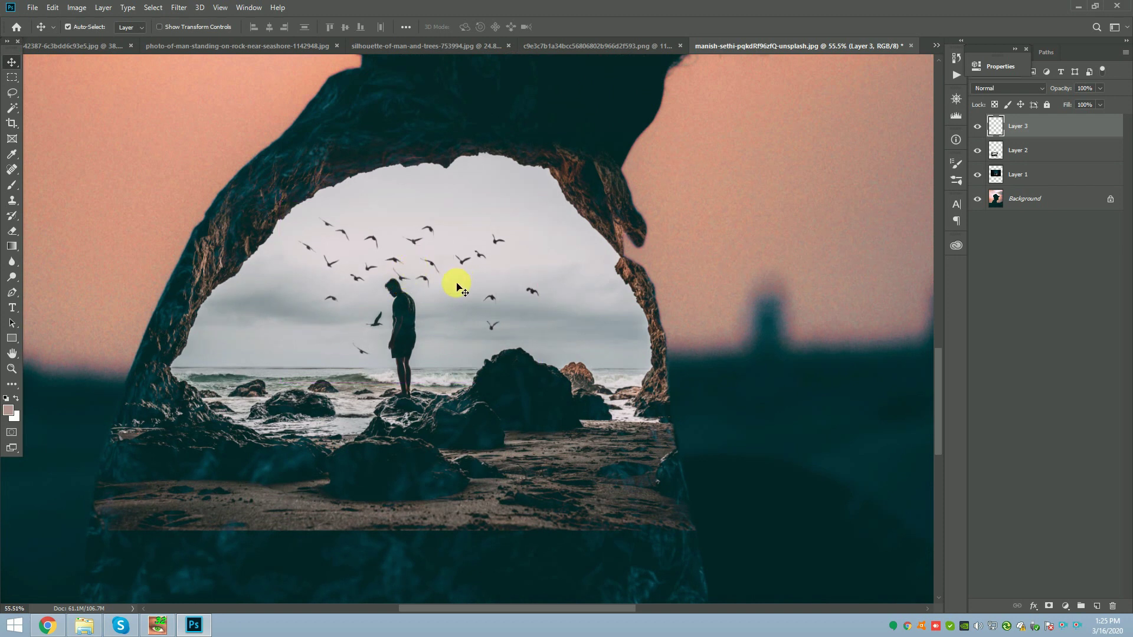
left_click(12, 230)
left_click_drag(376, 366, 363, 354)
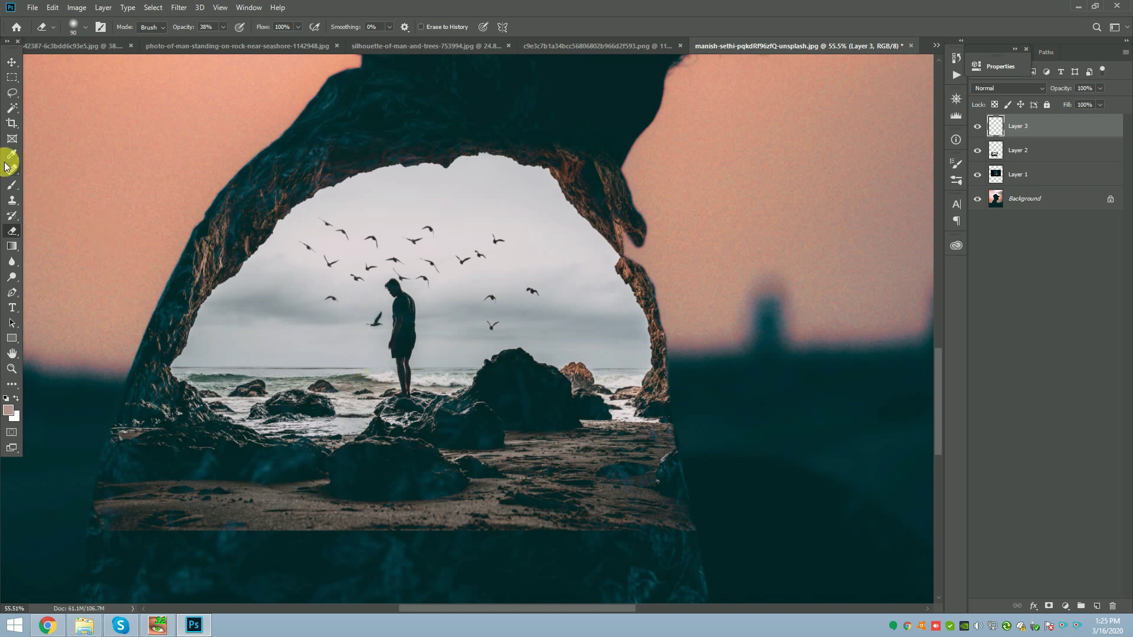
Step: Lasso the three lowest birds to the right of the standing man and copy them to a new layer
left_click(13, 92)
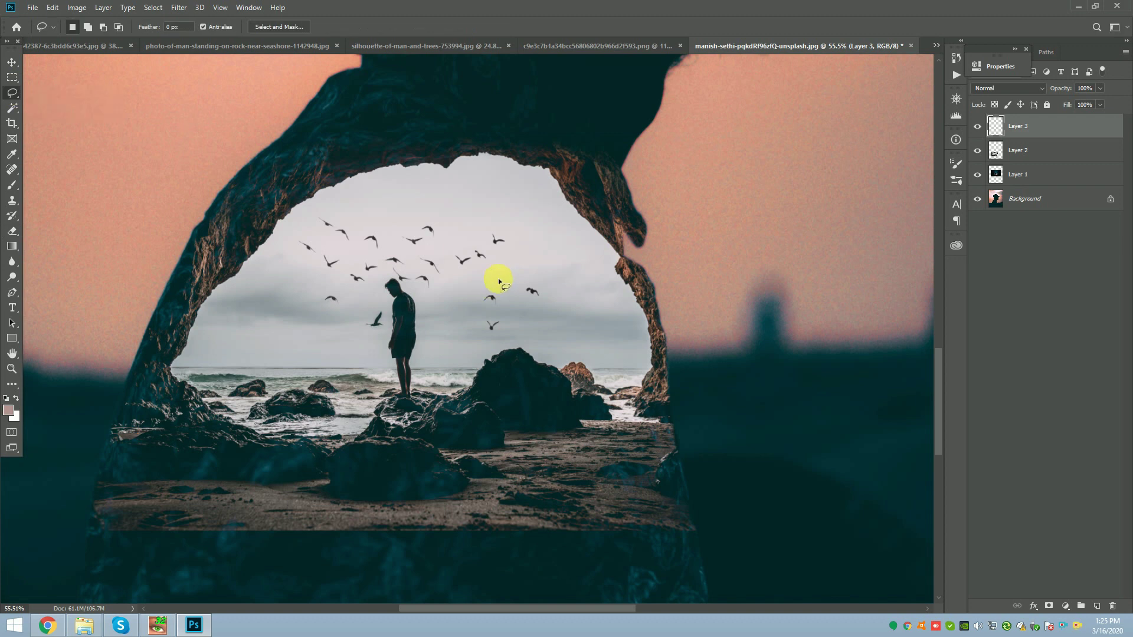
left_click_drag(511, 271, 511, 272)
right_click(530, 291)
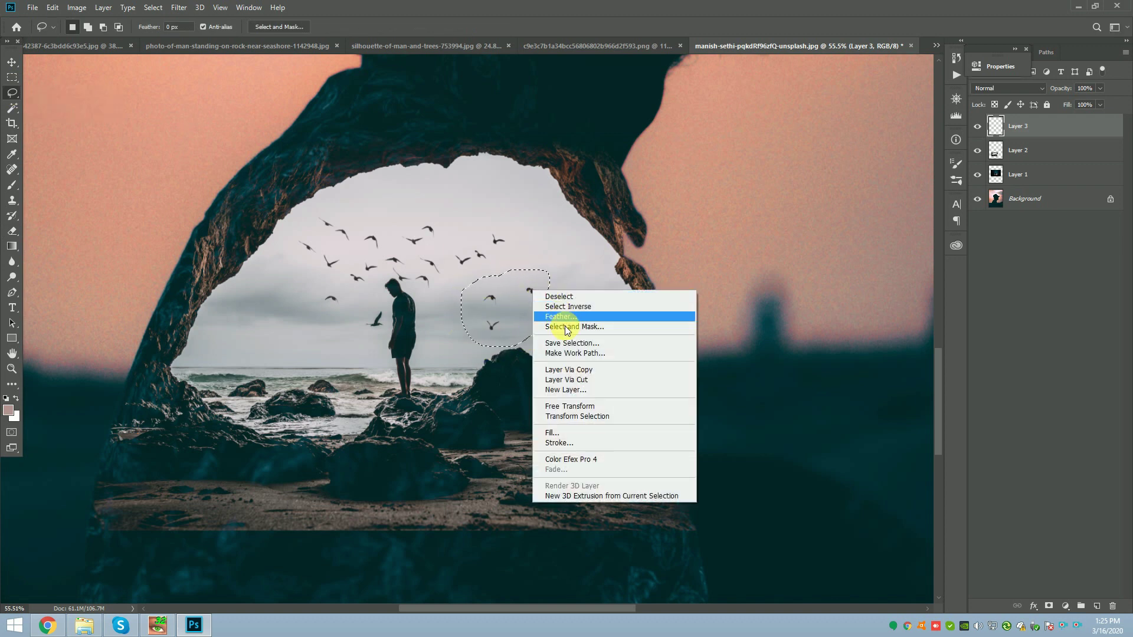
left_click(577, 370)
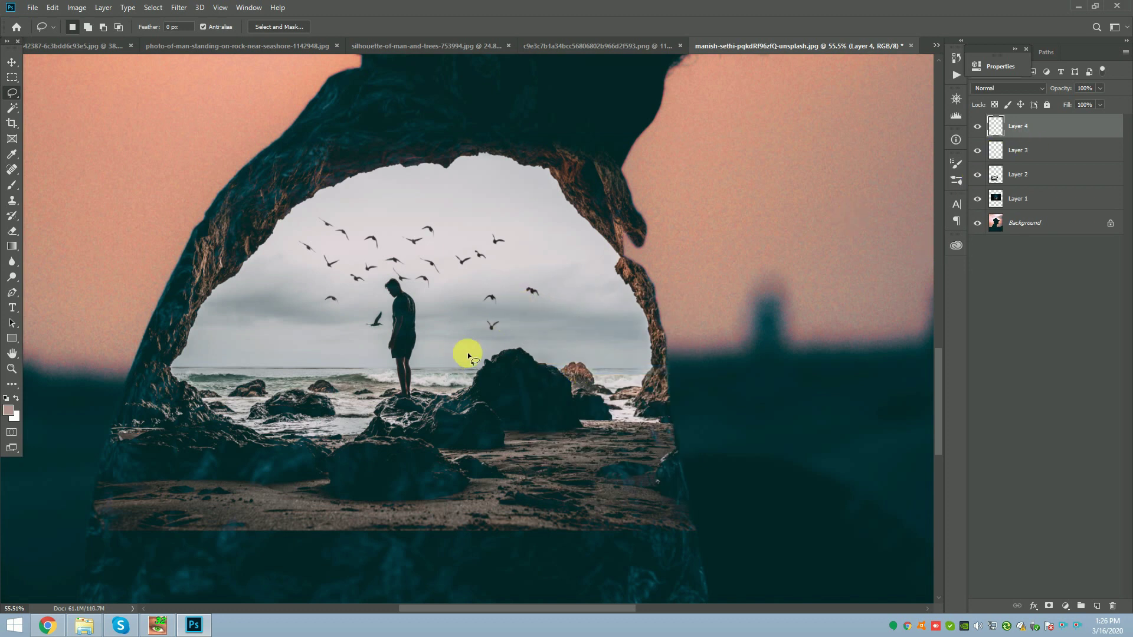
Step: Move the copied birds left so they fill the sky just beside the standing man
left_click(12, 65)
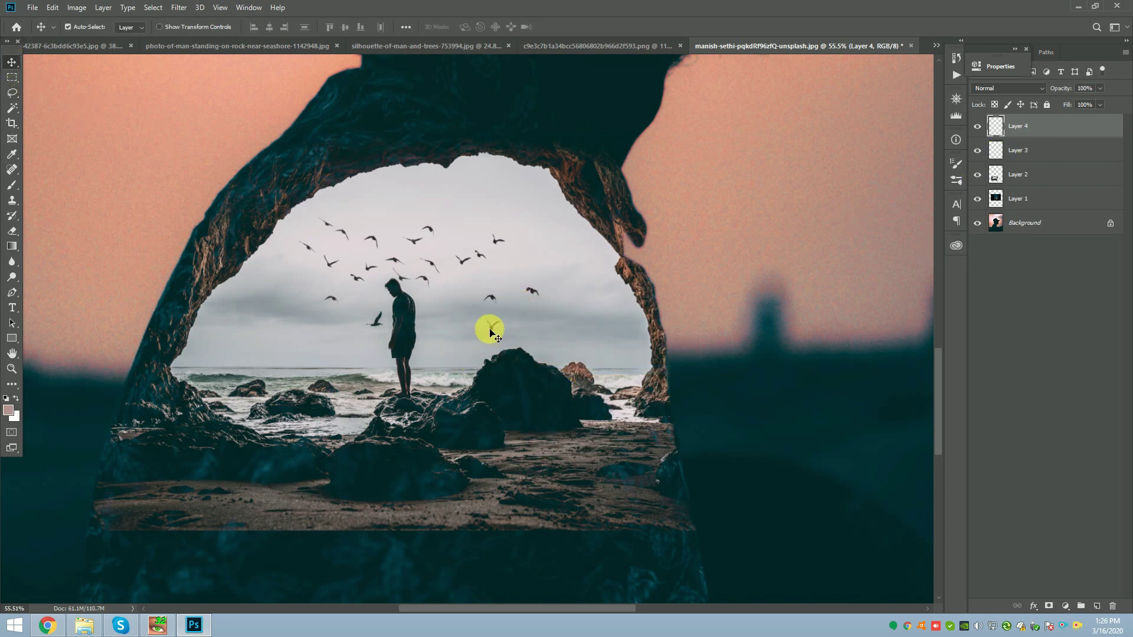
left_click_drag(492, 331, 440, 325)
scroll(413, 195, "down", 5)
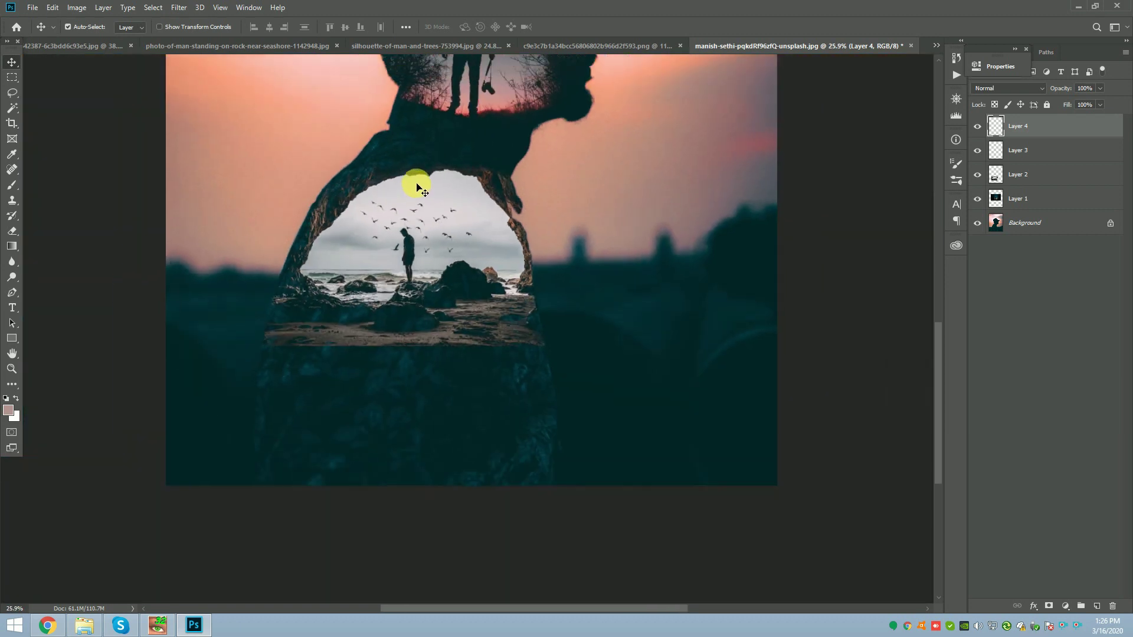
scroll(425, 202, "up", 5)
left_click_drag(425, 200, 429, 197)
left_click_drag(490, 273, 457, 235)
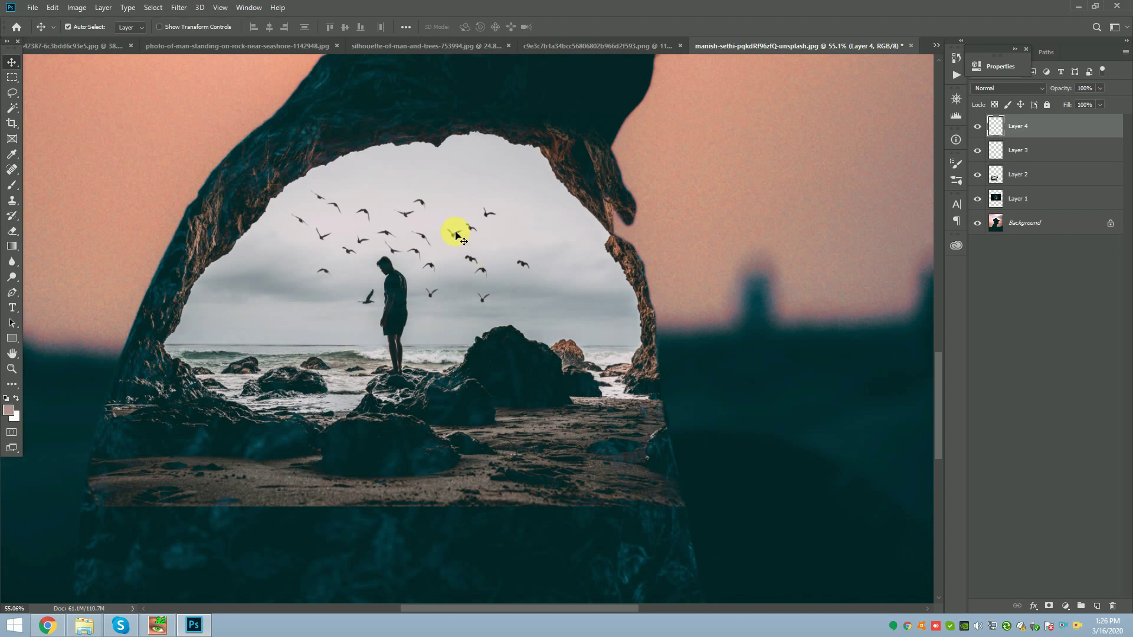
Step: Select both bird layers, Layer 3 and Layer 4, and rotate the combined flock slightly counterclockwise, nudging it within the cave opening
scroll(437, 230, "down", 4)
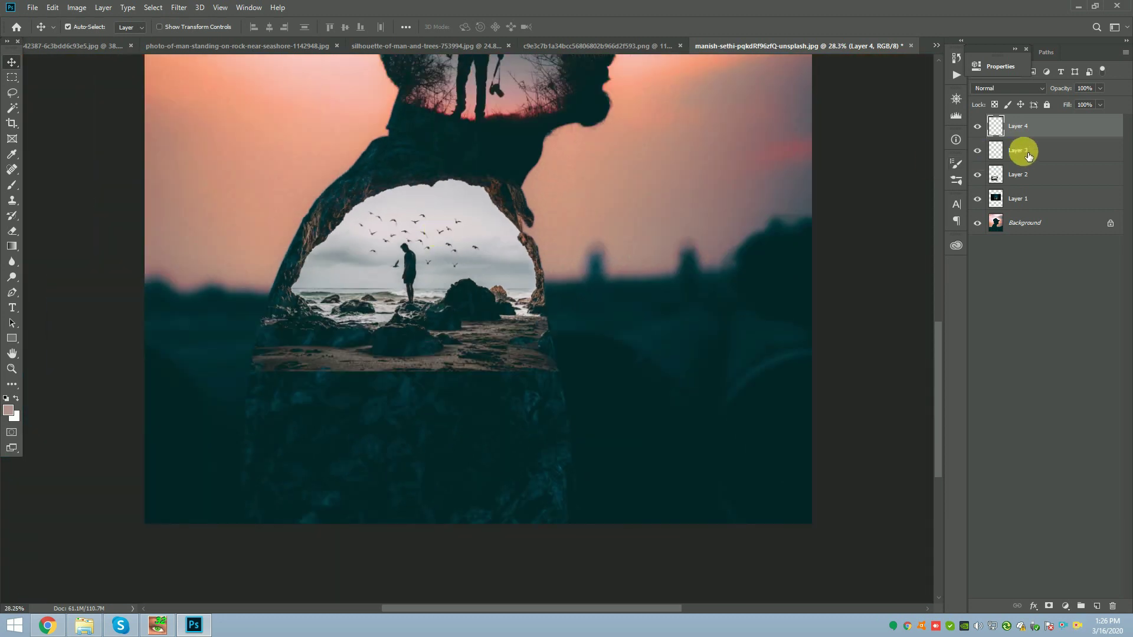
left_click(1030, 153, "ctrl")
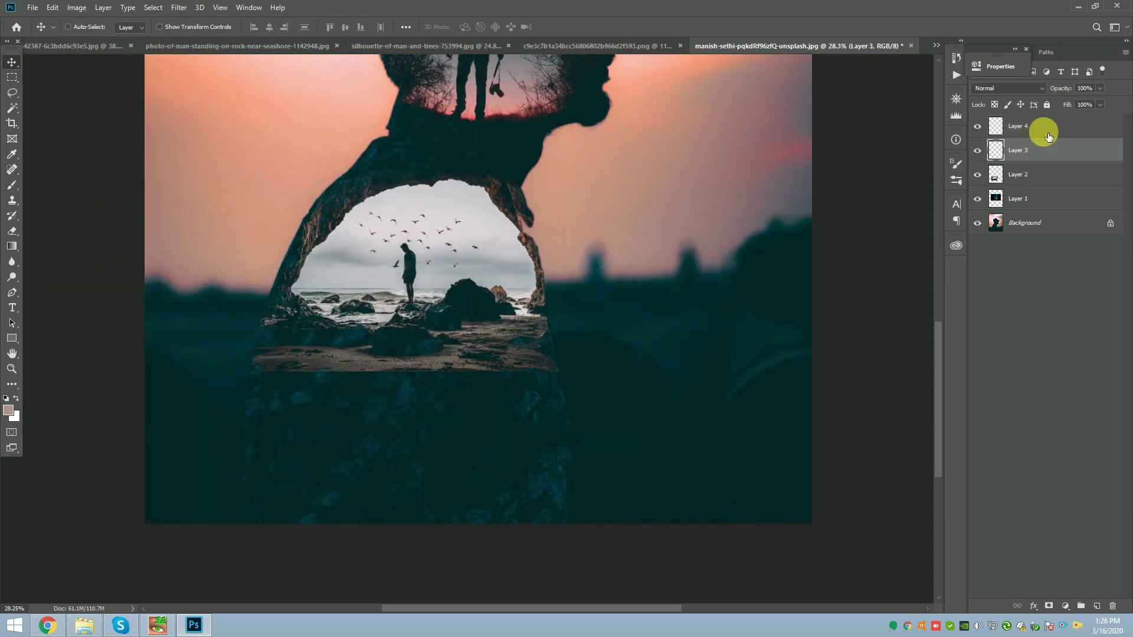
key("ctrl+t")
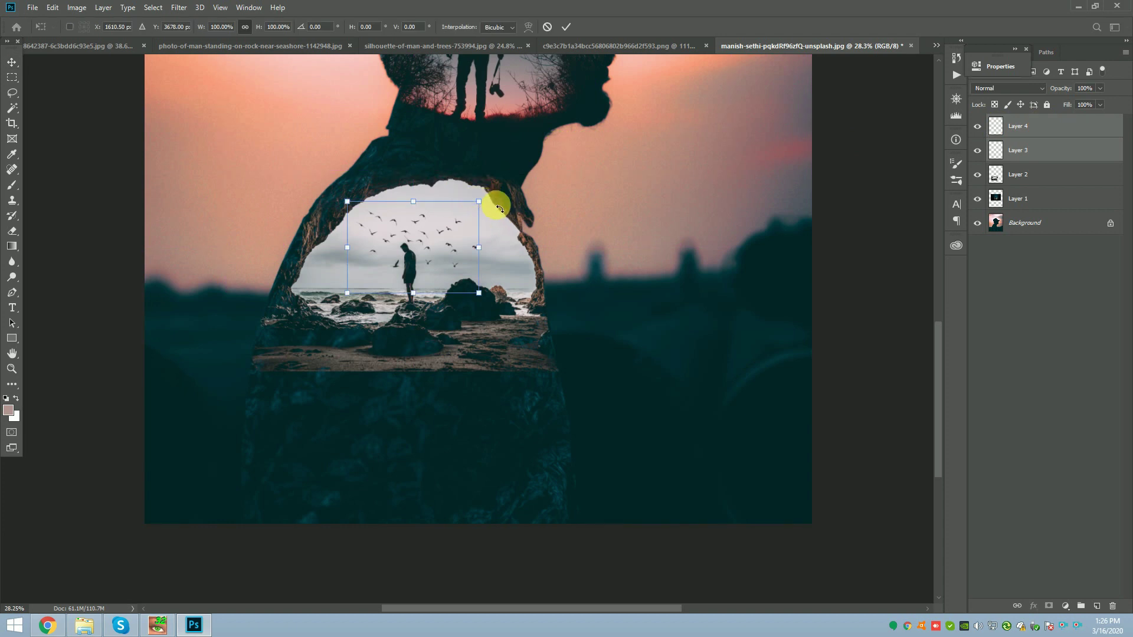
left_click_drag(496, 205, 471, 211)
key("Return")
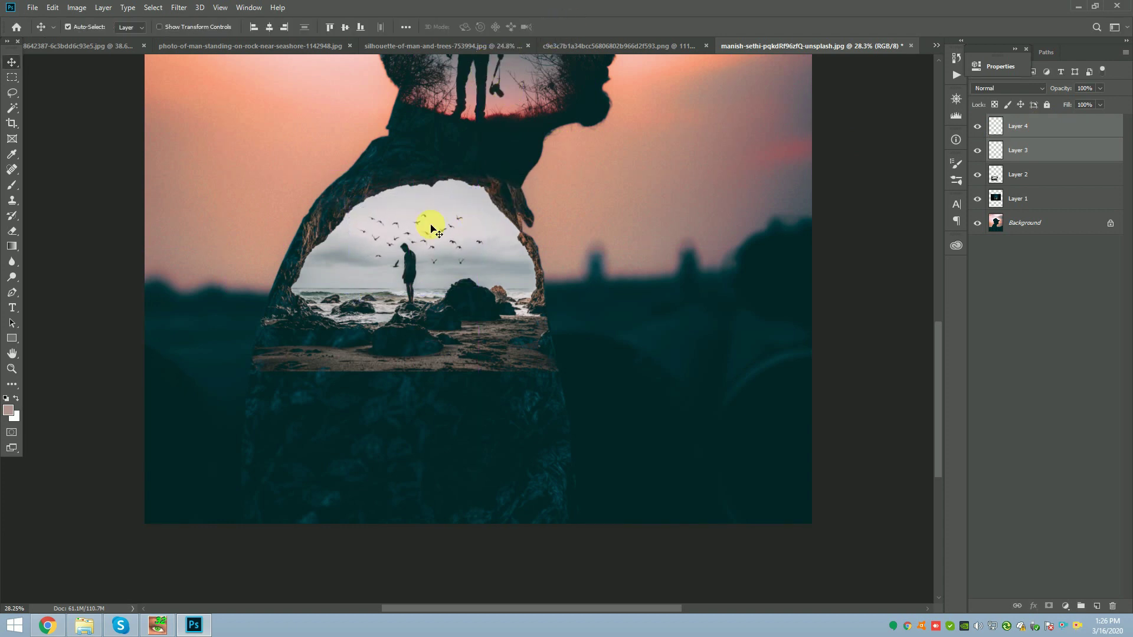
scroll(434, 258, "up", 2)
left_click_drag(439, 263, 437, 261)
Step: Bring the snowy mountain photo into the silhouette composite and place it over the lower torso, just below the cave opening
scroll(425, 254, "down", 6)
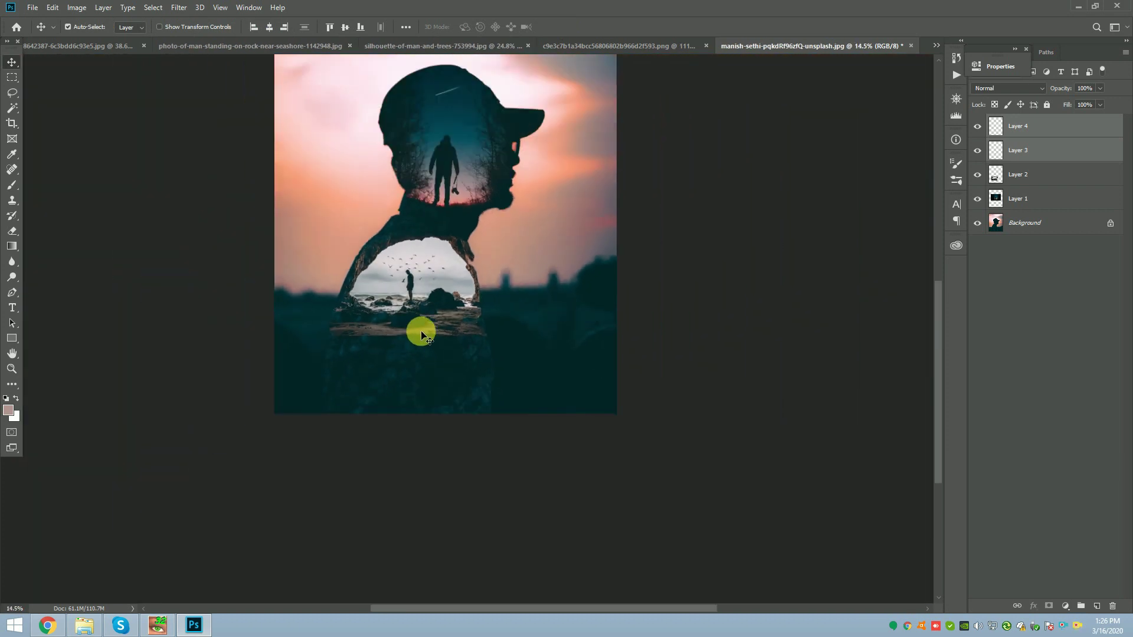
scroll(415, 336, "down", 2)
scroll(425, 236, "up", 3)
scroll(431, 167, "down", 2)
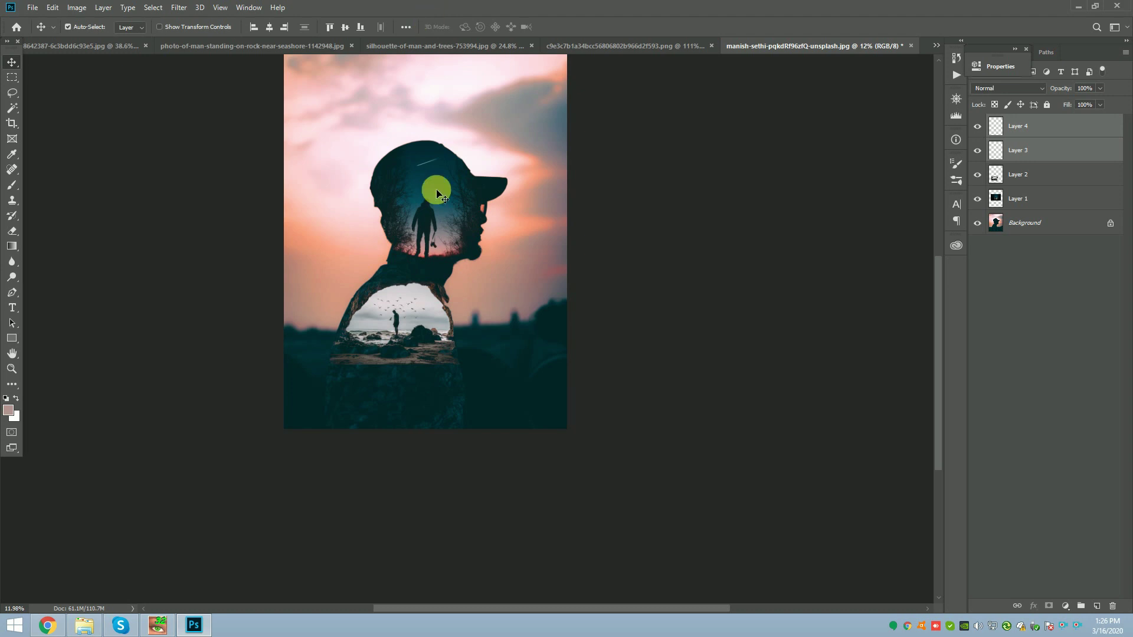
scroll(413, 110, "down", 1)
scroll(405, 89, "up", 2)
left_click(273, 48)
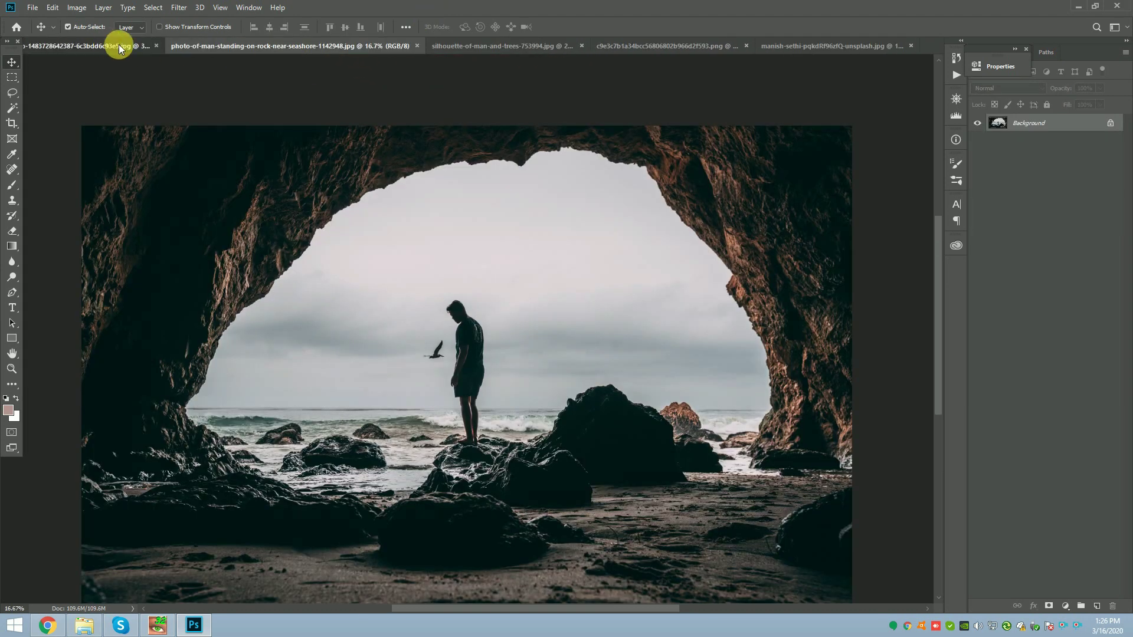
left_click(117, 46)
scroll(484, 216, "up", 1)
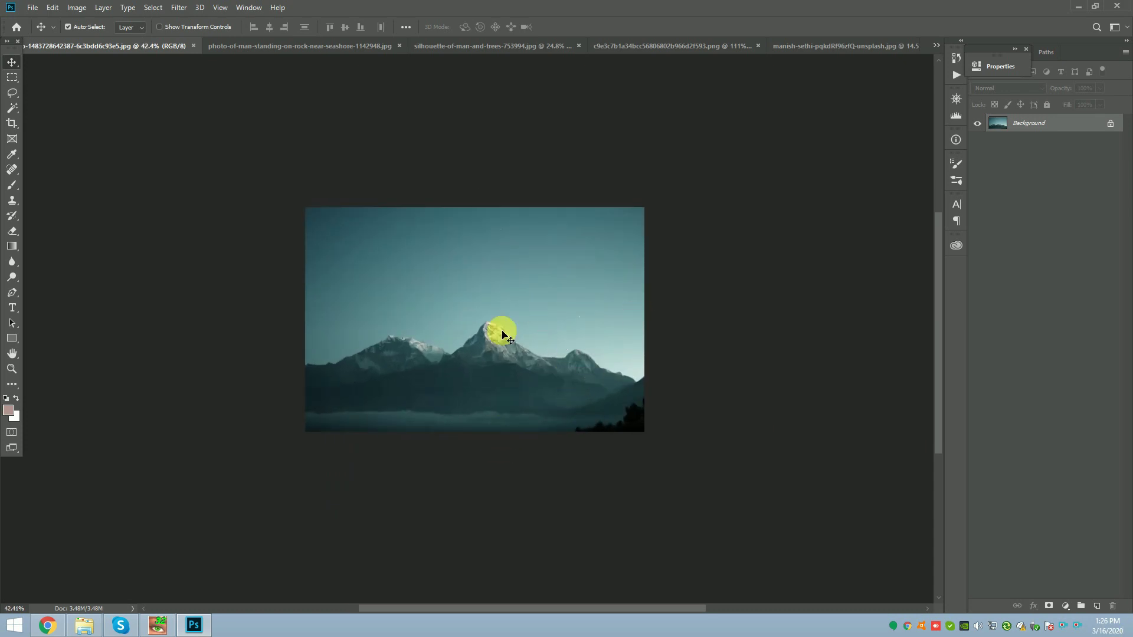
left_click_drag(494, 329, 421, 471)
scroll(442, 412, "down", 2)
scroll(435, 477, "up", 3)
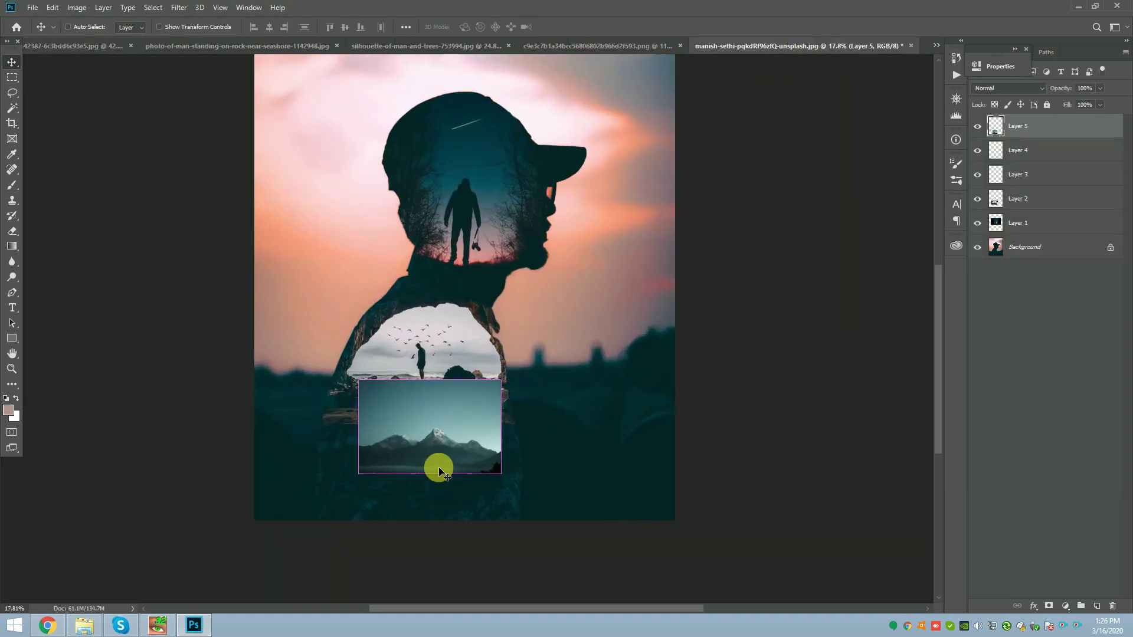
Step: Flip the mountain layer vertically, scale it to 205.91%, and position it across the lower torso beneath the standing man
key("ctrl+t")
right_click(454, 415)
left_click(484, 567)
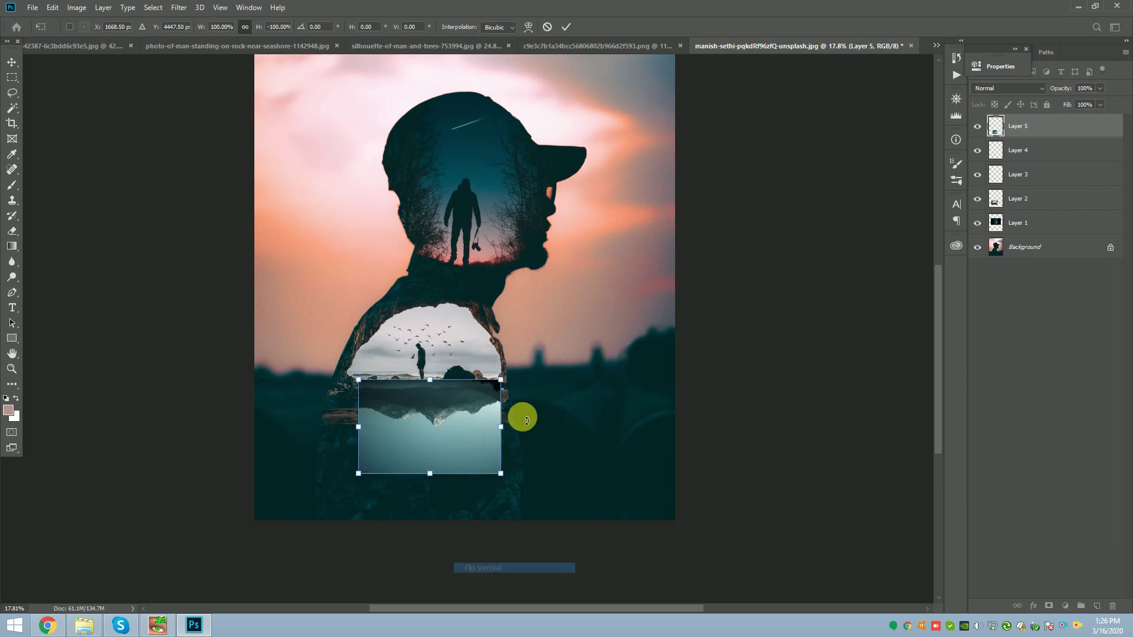
left_click_drag(501, 380, 536, 414)
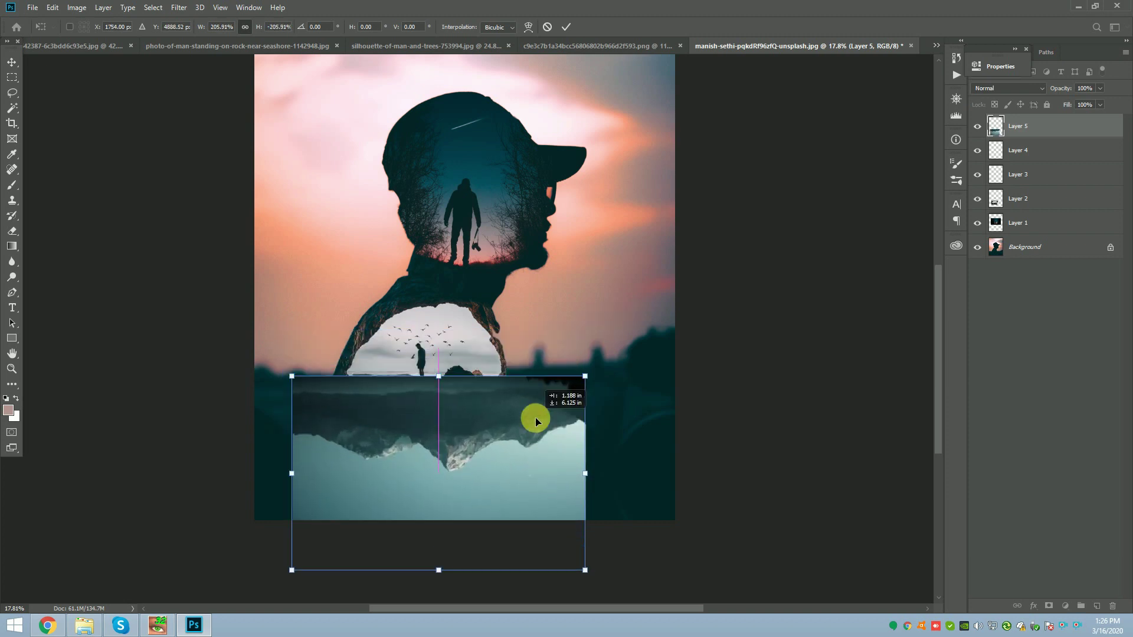
left_click(567, 26)
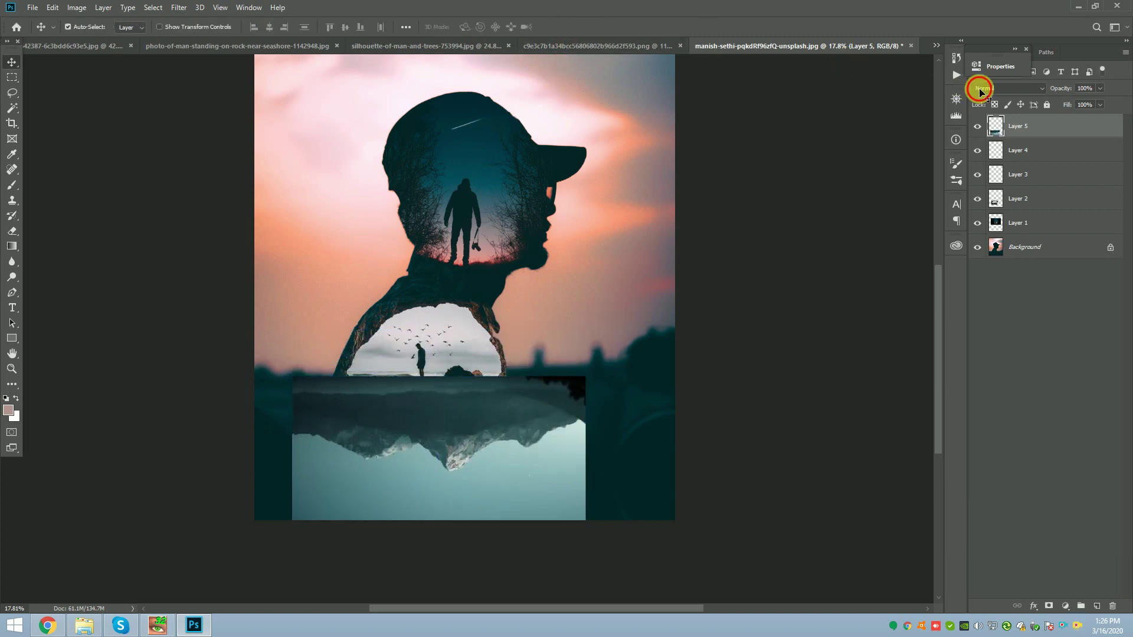
Step: Set the mountain layer's blend mode to Exclusion and its opacity to 41%
left_click(1004, 88)
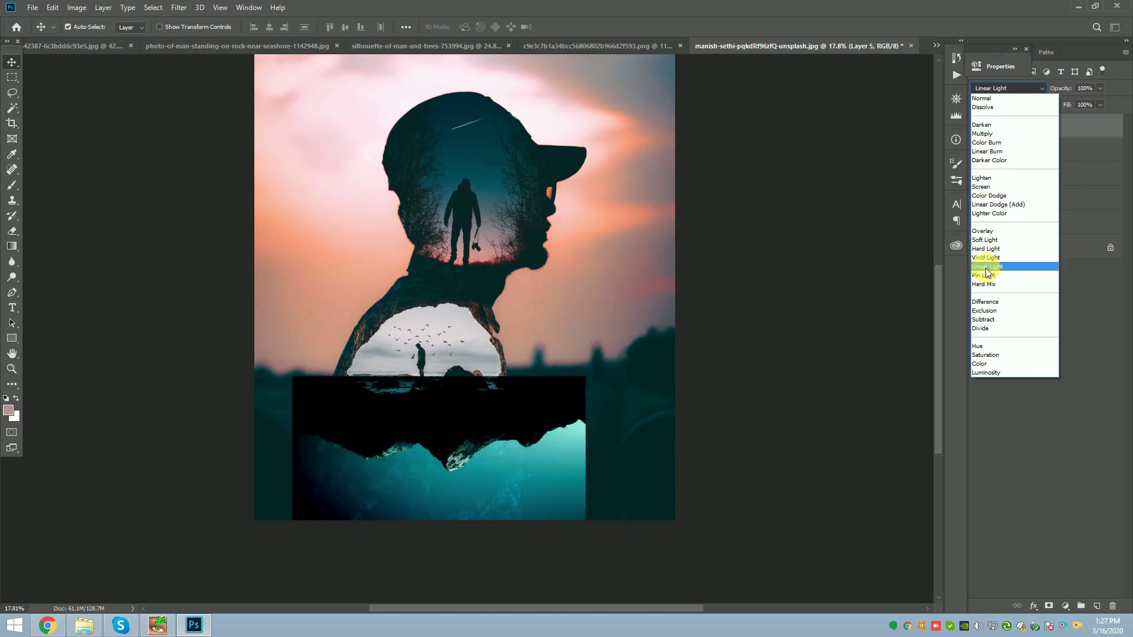
left_click(987, 310)
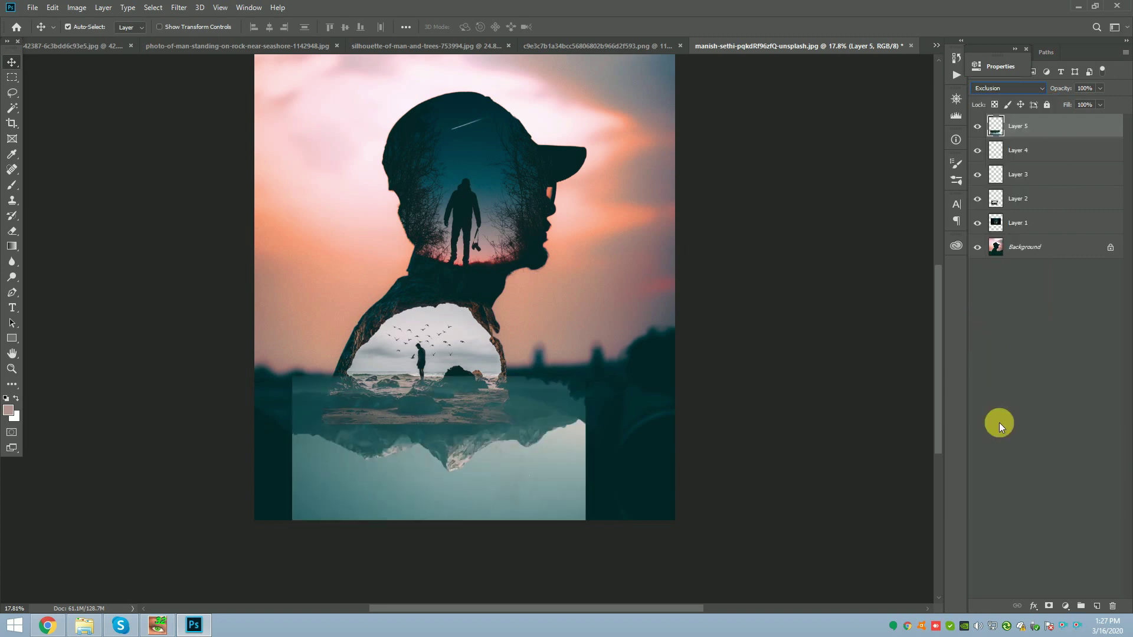
left_click_drag(1089, 101, 1078, 102)
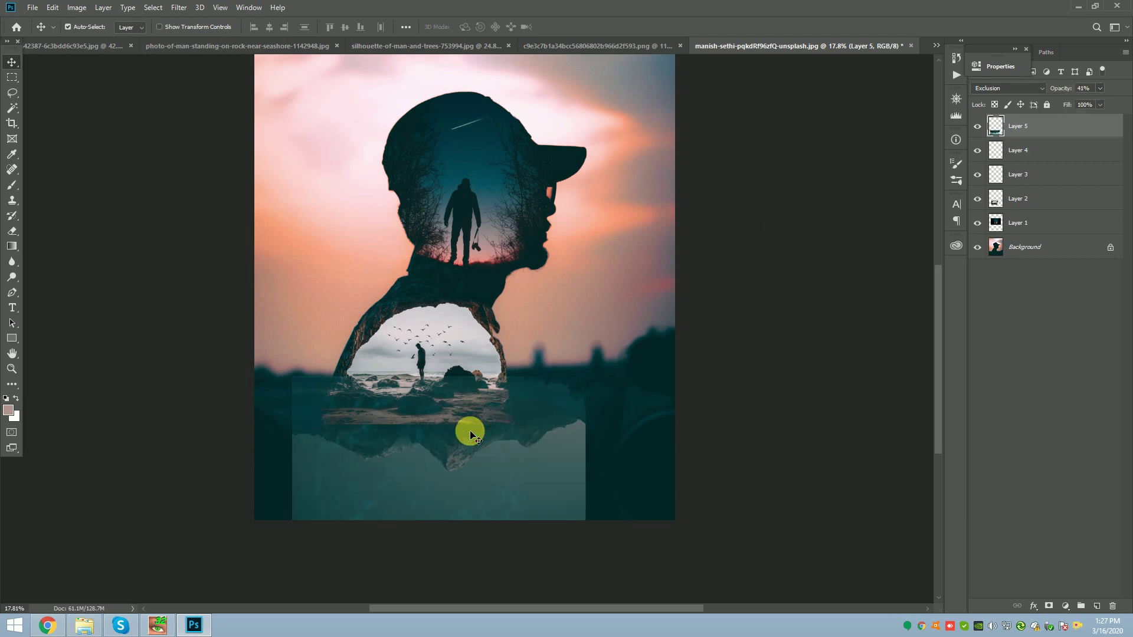
Step: Scale down the inverted mountain layer and position it below the cave beach
scroll(470, 435, "up", 2)
key("ctrl+t")
left_click_drag(608, 357, 558, 404)
left_click(564, 27)
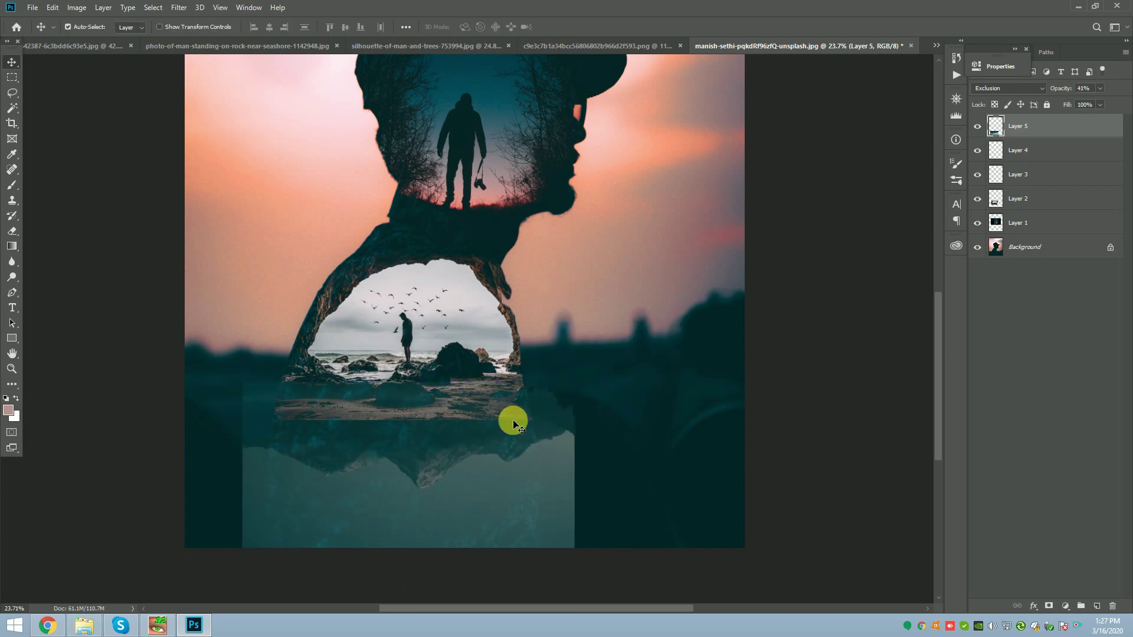
left_click_drag(502, 440, 498, 440)
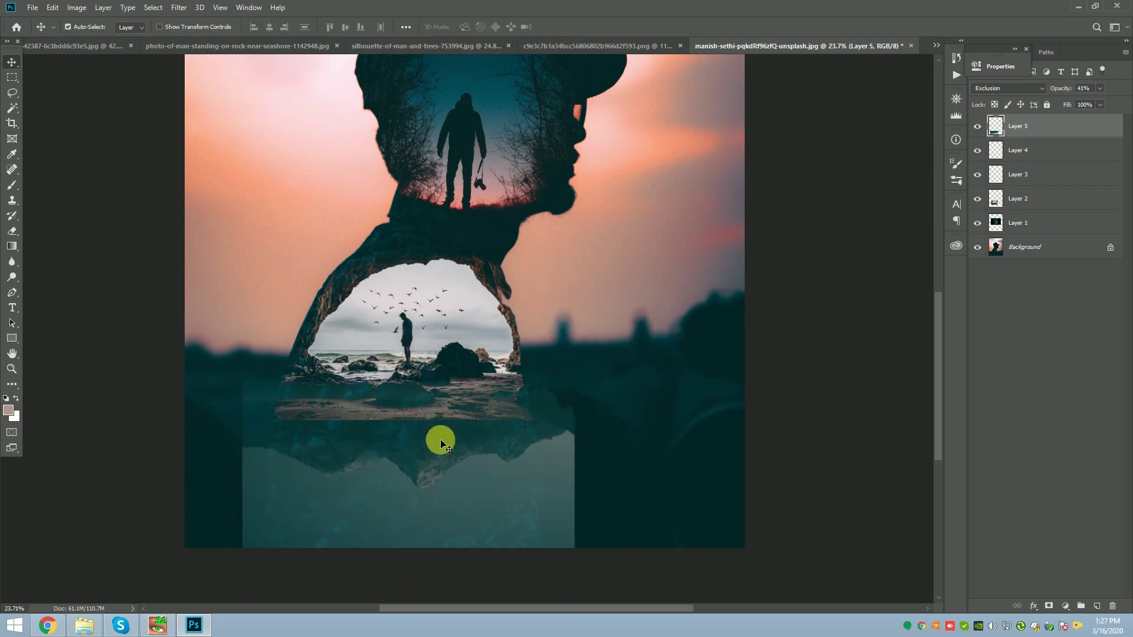
Step: Scale the mountain layer to 96.49%, rotate it by 2.73°, and shift it slightly lower under the beach
scroll(369, 470, "up", 2)
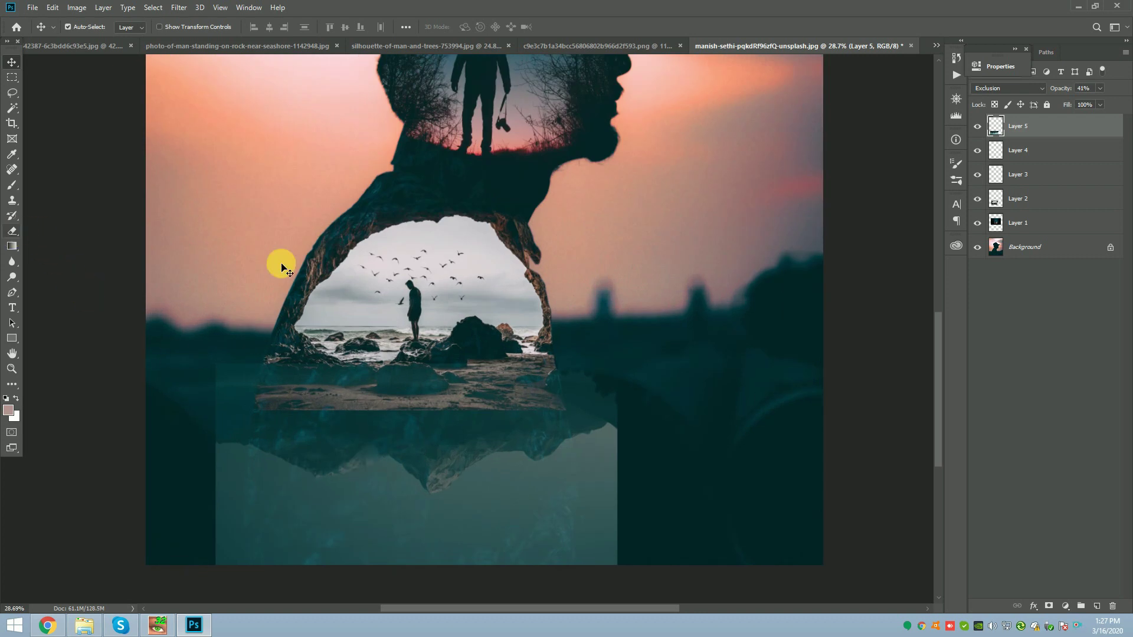
scroll(508, 302, "down", 2)
key("ctrl+t")
left_click_drag(598, 354, 620, 319)
left_click_drag(562, 367, 563, 408)
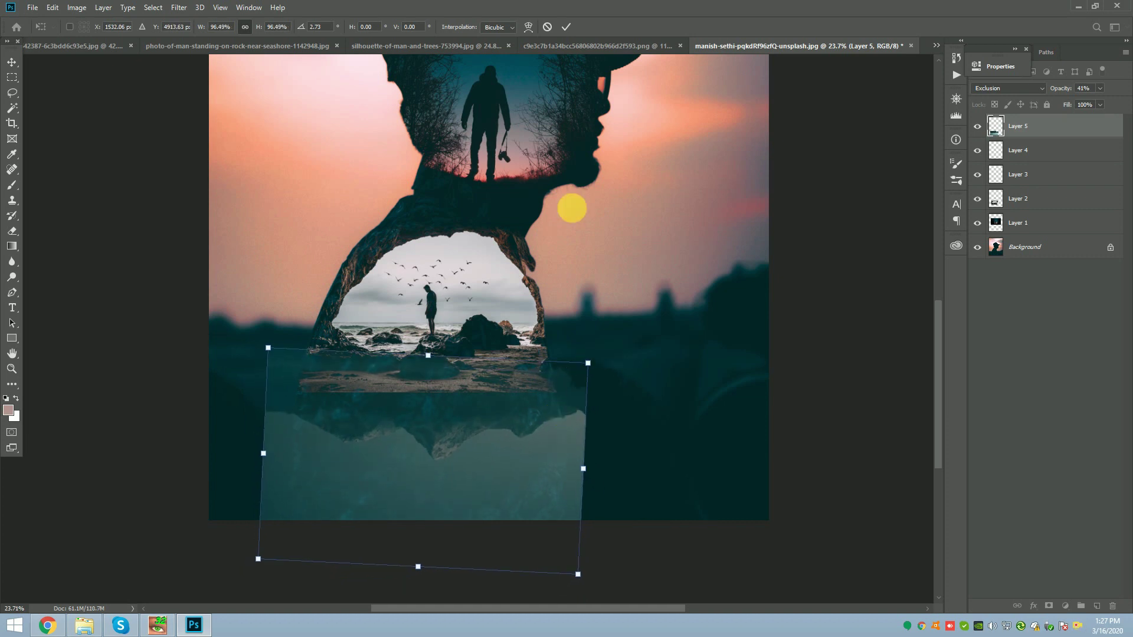
left_click(566, 27)
left_click_drag(481, 425, 458, 435)
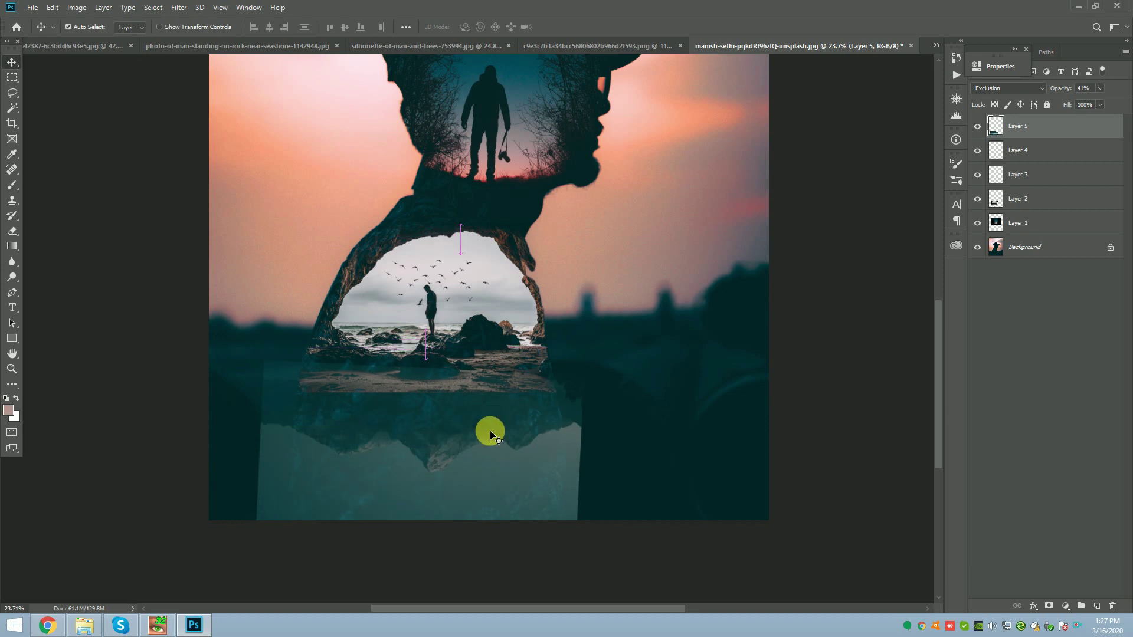
Step: Rotate the inverted mountain layer by -1.58°
key("ctrl+t")
left_click_drag(621, 386, 619, 383)
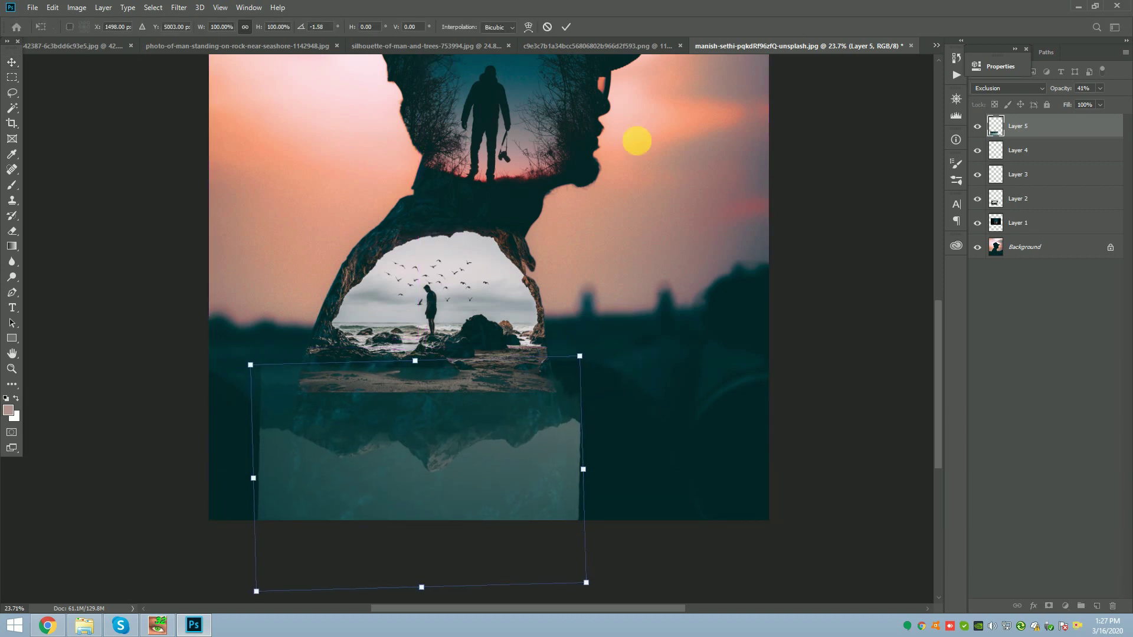
key("Return")
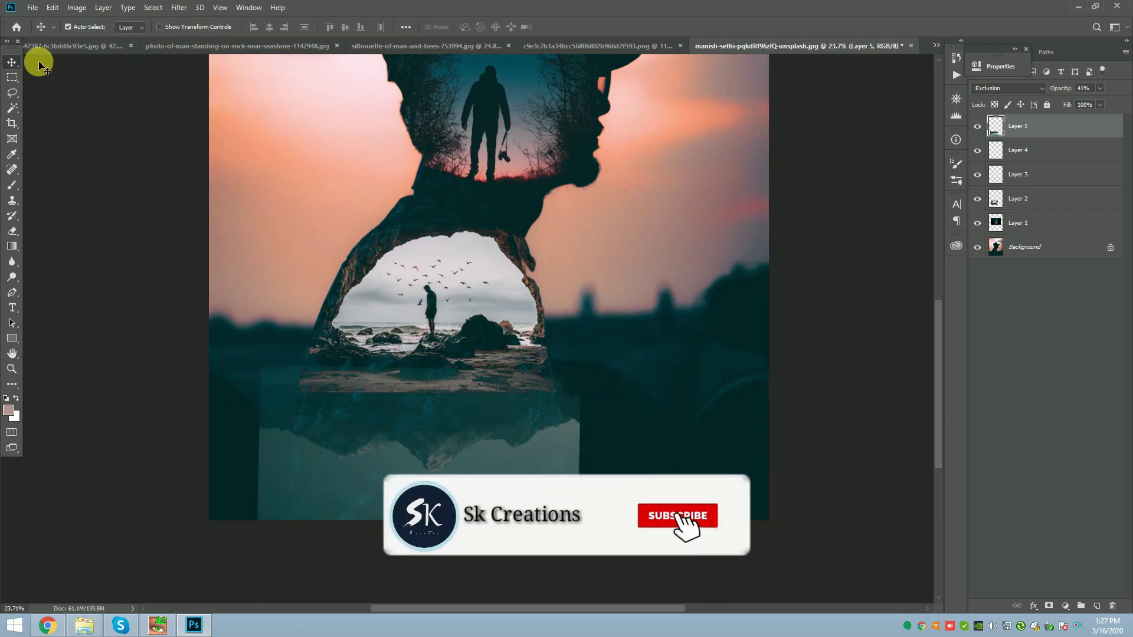
left_click(584, 433)
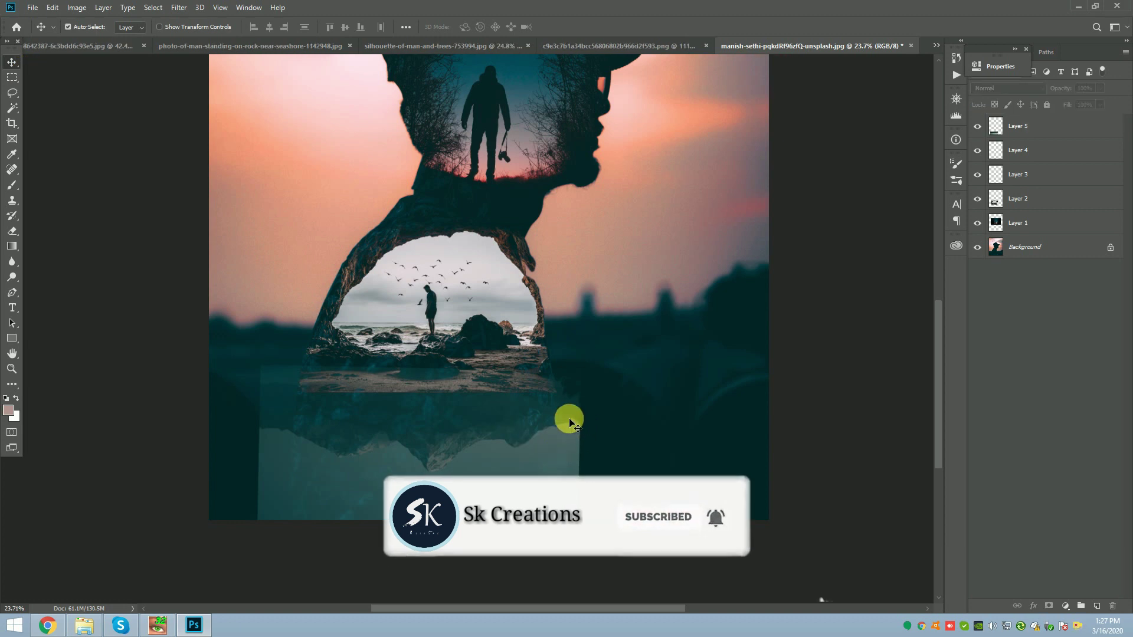
Step: Rotate the inverted mountain layer by 1.11° and nudge it into place beneath the cave beach
key("ctrl+t")
left_click_drag(592, 352, 599, 352)
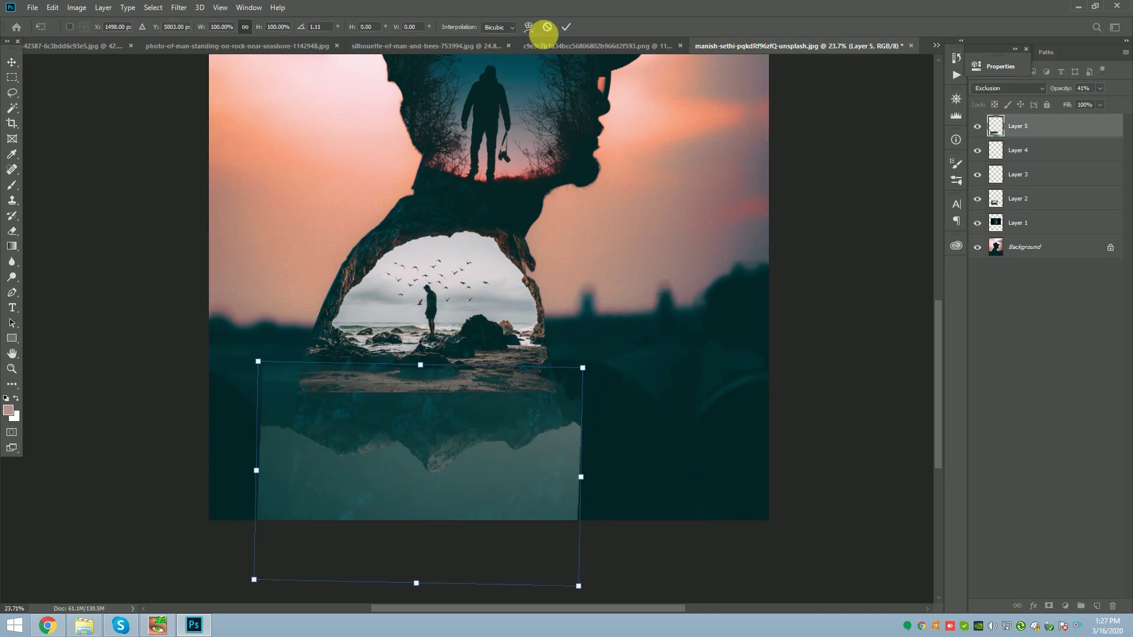
left_click(565, 32)
left_click_drag(529, 455, 527, 452)
Step: Erase the mountain layer's overhang outside the silhouette's left edge beside the beach, using the Eraser at 96% opacity and size 70
scroll(348, 460, "up", 3)
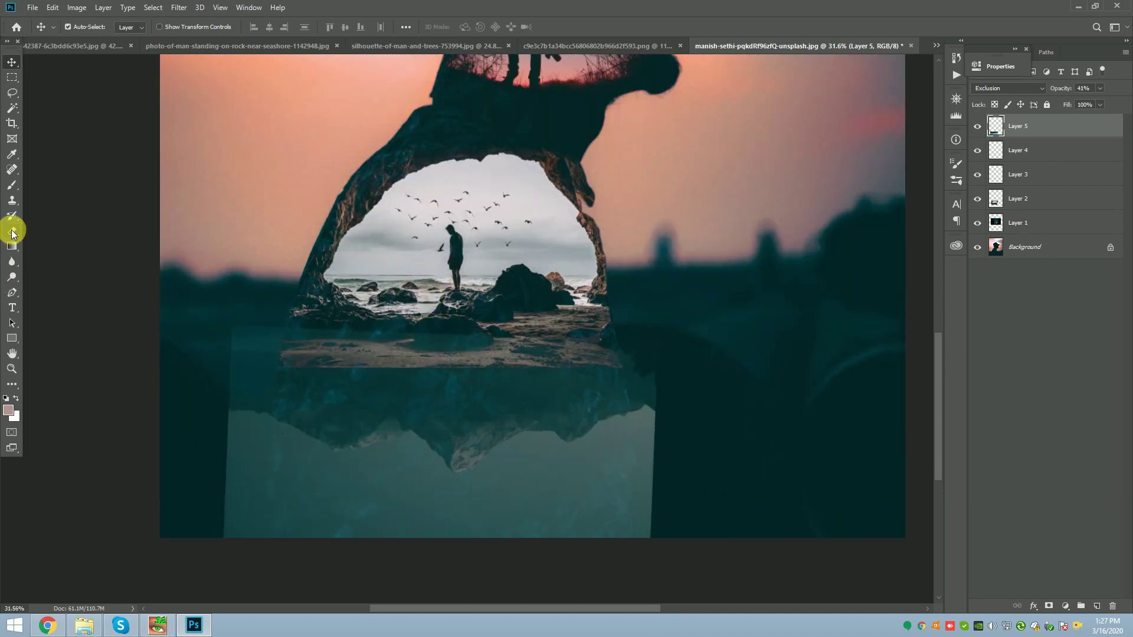
left_click(12, 233)
left_click(70, 232)
scroll(254, 330, "up", 3)
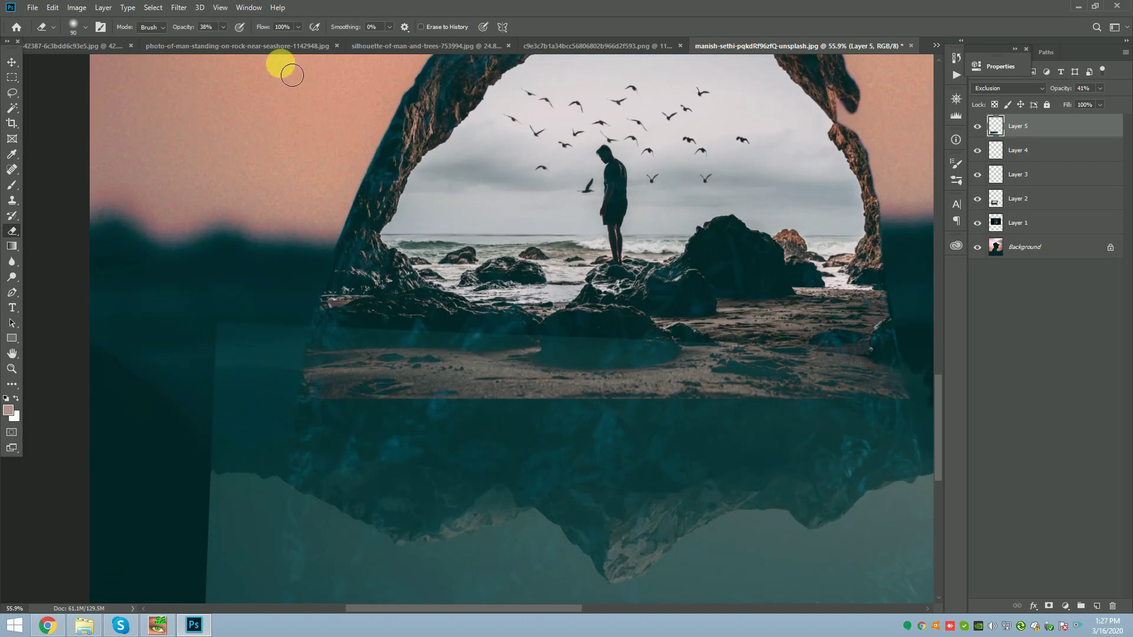
left_click_drag(229, 42, 254, 39)
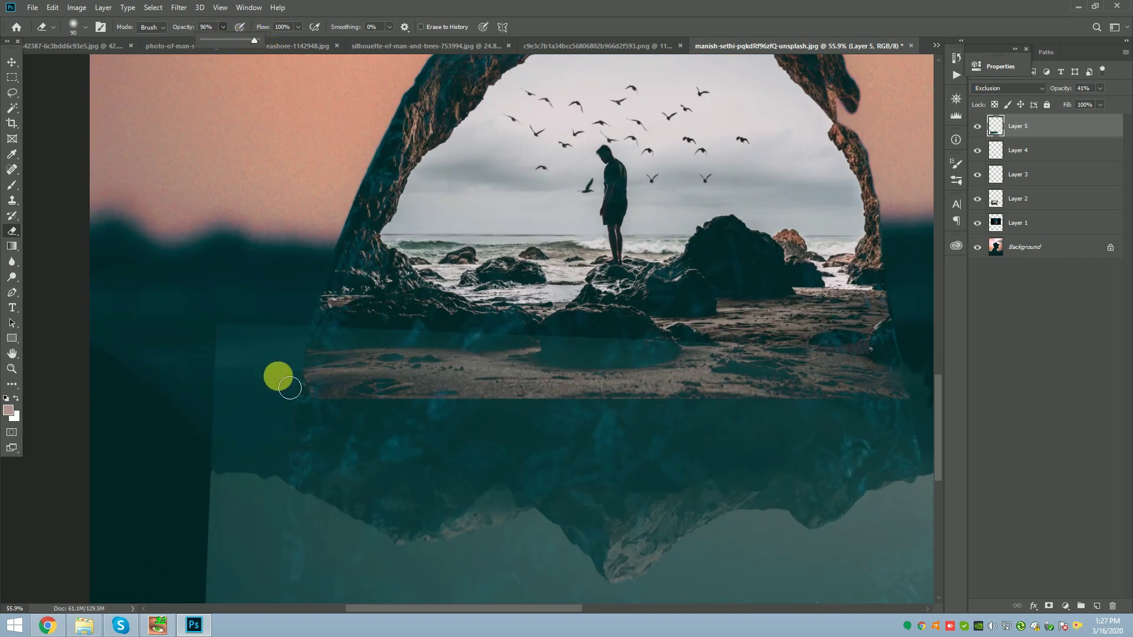
scroll(288, 383, "up", 4)
key("bracketleft")
key("bracketleft")
mouse_move(315, 349)
left_mouse_down()
mouse_move(311, 306)
mouse_move(313, 352)
mouse_move(319, 326)
mouse_move(292, 431)
left_mouse_up()
mouse_move(289, 529)
left_mouse_down()
mouse_move(278, 334)
mouse_move(250, 301)
mouse_move(164, 460)
mouse_move(177, 331)
mouse_move(241, 399)
mouse_move(278, 561)
mouse_move(294, 561)
mouse_move(309, 303)
mouse_move(354, 309)
mouse_move(326, 337)
mouse_move(318, 587)
mouse_move(317, 406)
mouse_move(210, 258)
mouse_move(236, 339)
mouse_move(309, 446)
mouse_move(314, 487)
mouse_move(328, 484)
mouse_move(325, 556)
mouse_move(307, 481)
mouse_move(250, 412)
mouse_move(215, 339)
mouse_move(298, 555)
left_mouse_up()
Step: Erase the mountain layer's overhang along the silhouette's lower left edge down to the image bottom, using the Eraser at size 70
scroll(347, 400, "down", 5)
left_click_drag(429, 435, 443, 229)
mouse_move(344, 247)
left_mouse_down()
mouse_move(337, 324)
mouse_move(277, 457)
mouse_move(232, 266)
mouse_move(248, 364)
mouse_move(325, 381)
mouse_move(324, 561)
mouse_move(349, 271)
mouse_move(335, 587)
left_mouse_up()
left_click_drag(335, 280, 347, 410)
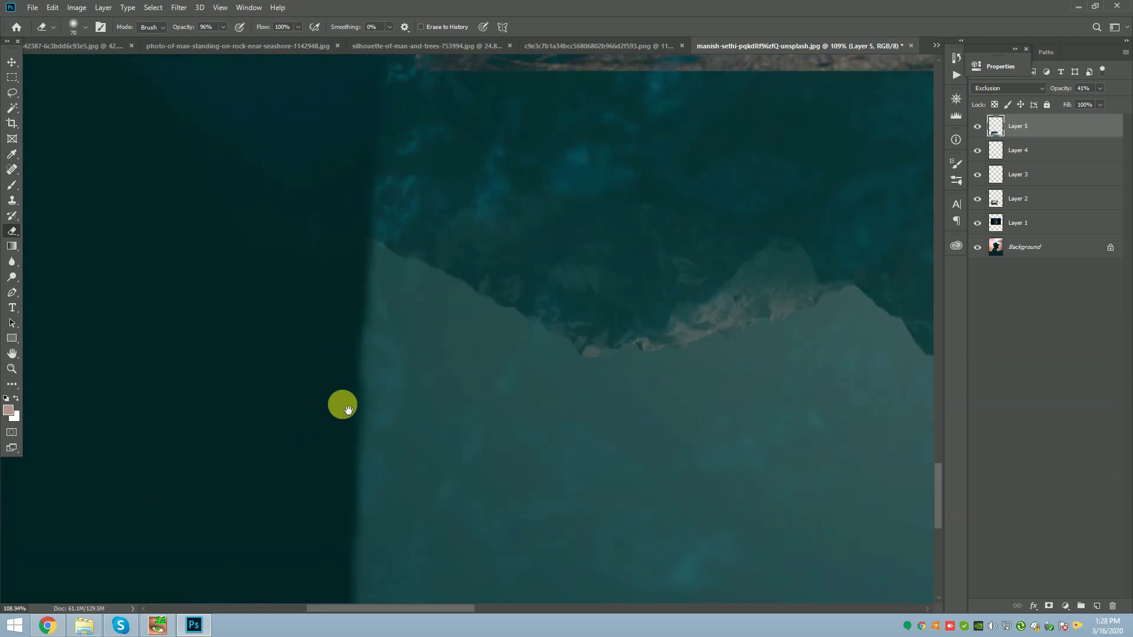
mouse_move(355, 367)
left_mouse_down()
mouse_move(342, 597)
mouse_move(359, 364)
left_mouse_up()
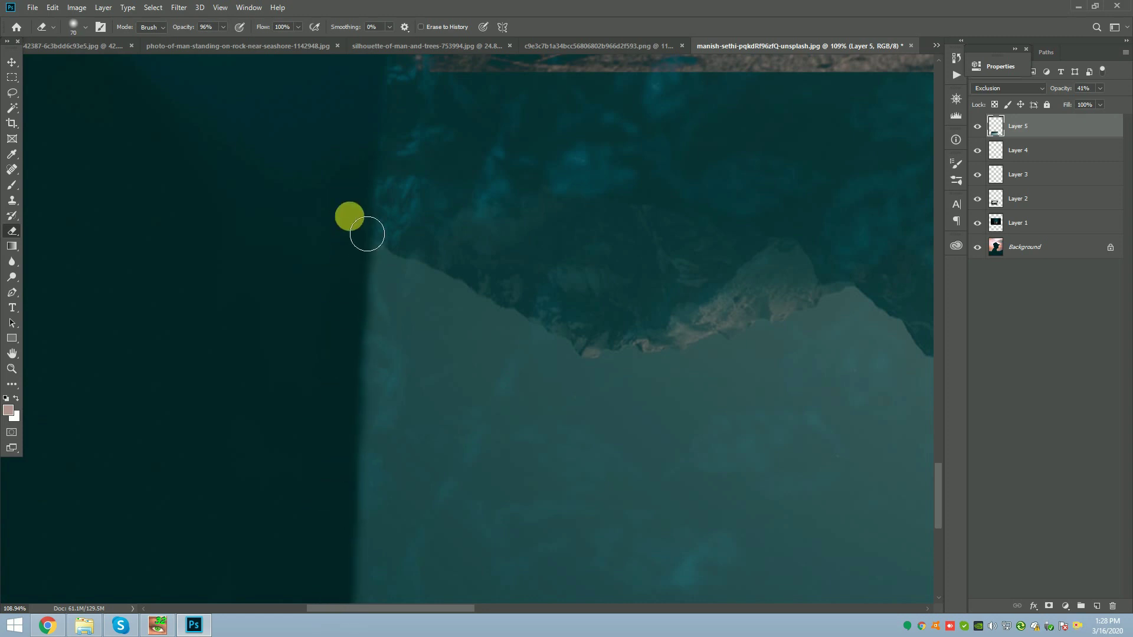
Step: Erase the mountain layer's overhang outside the silhouette's right edge beside the beach, reducing the Eraser to size 20 for the fine edge
scroll(224, 289, "down", 2)
scroll(236, 288, "down", 8)
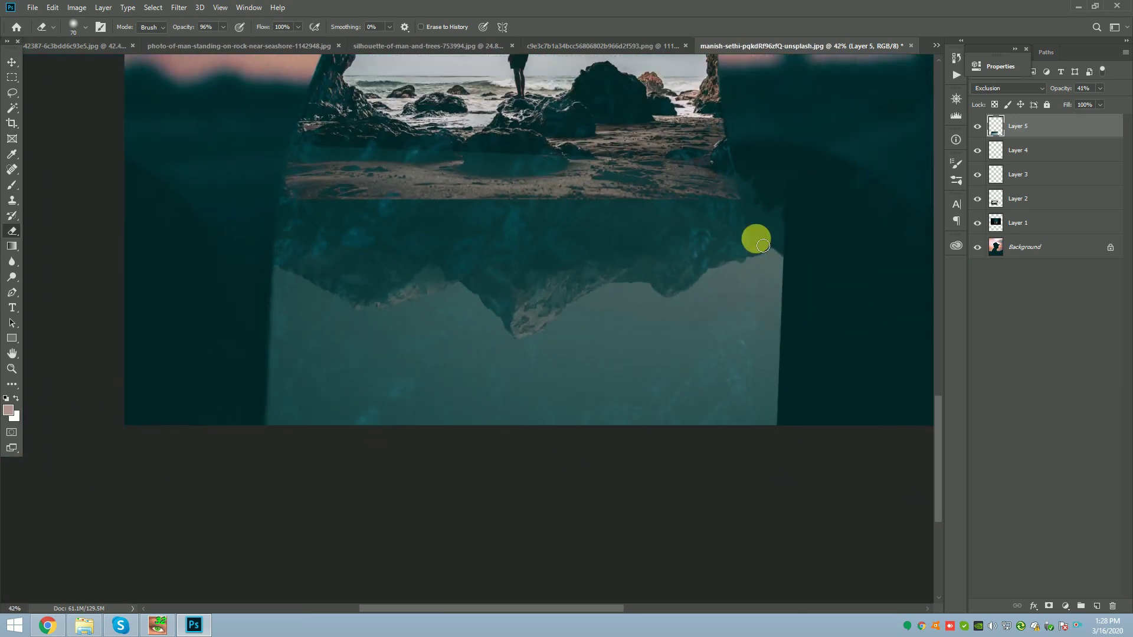
scroll(818, 176, "up", 9)
scroll(658, 141, "up", 4)
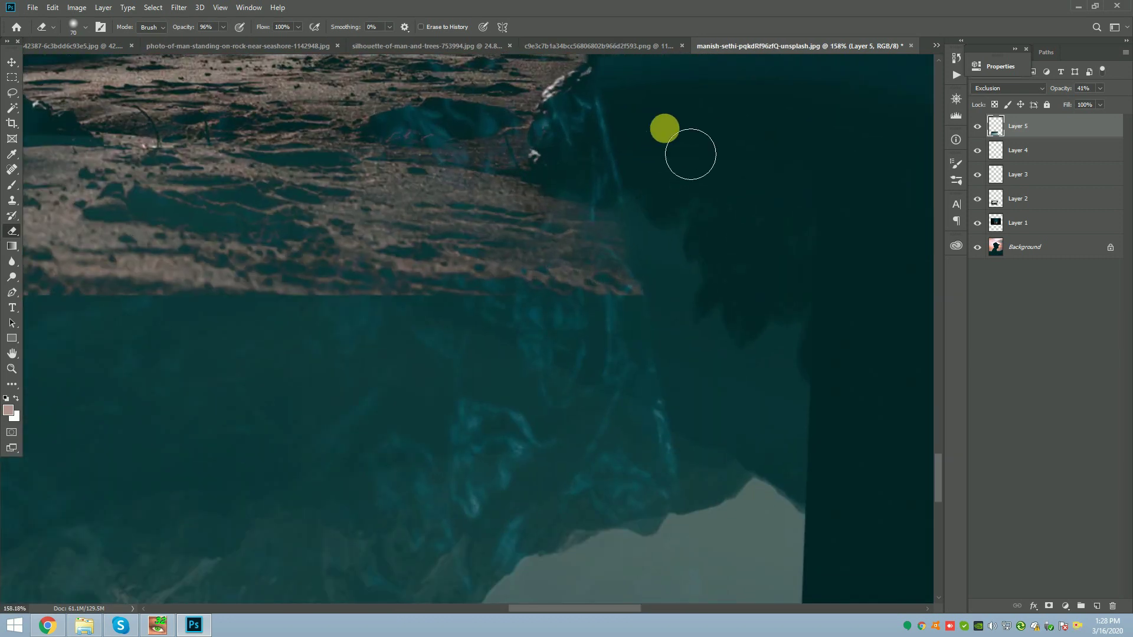
key("bracketleft")
mouse_move(640, 139)
left_mouse_down()
mouse_move(713, 431)
mouse_move(716, 334)
mouse_move(678, 215)
mouse_move(777, 223)
mouse_move(825, 327)
mouse_move(821, 361)
mouse_move(779, 329)
mouse_move(728, 331)
mouse_move(589, 126)
left_mouse_up()
key("bracketleft")
key("bracketleft")
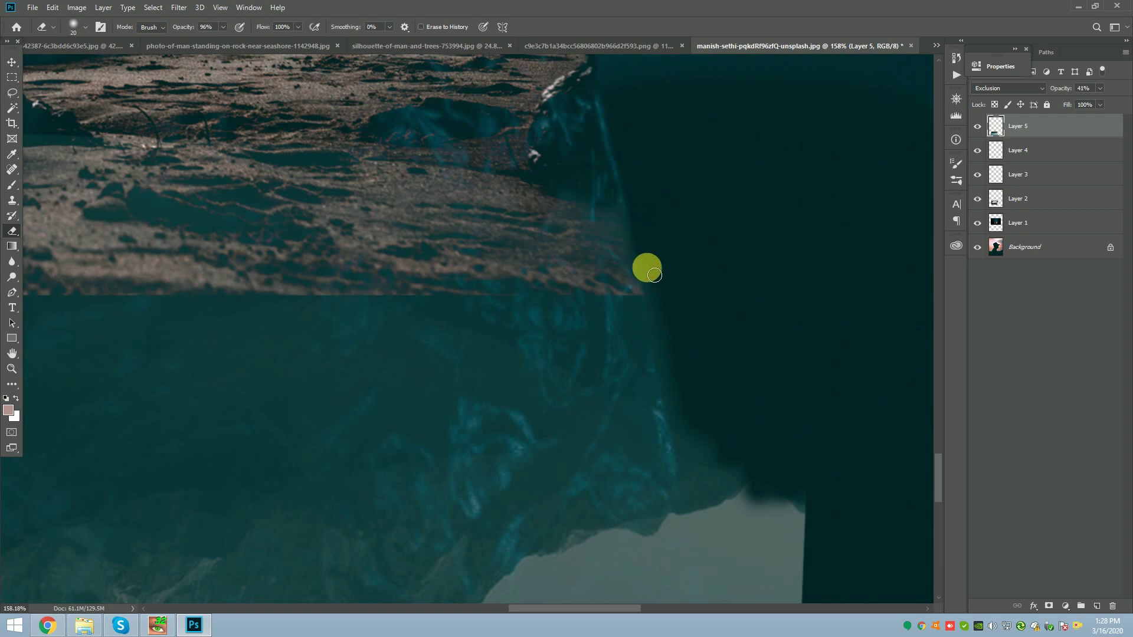
left_click_drag(673, 359, 698, 497)
Step: Erase the mountain overhang past the silhouette's right edge alongside the inverted peaks, using the Eraser at size 70
scroll(592, 189, "down", 5)
key("bracketright")
key("bracketright")
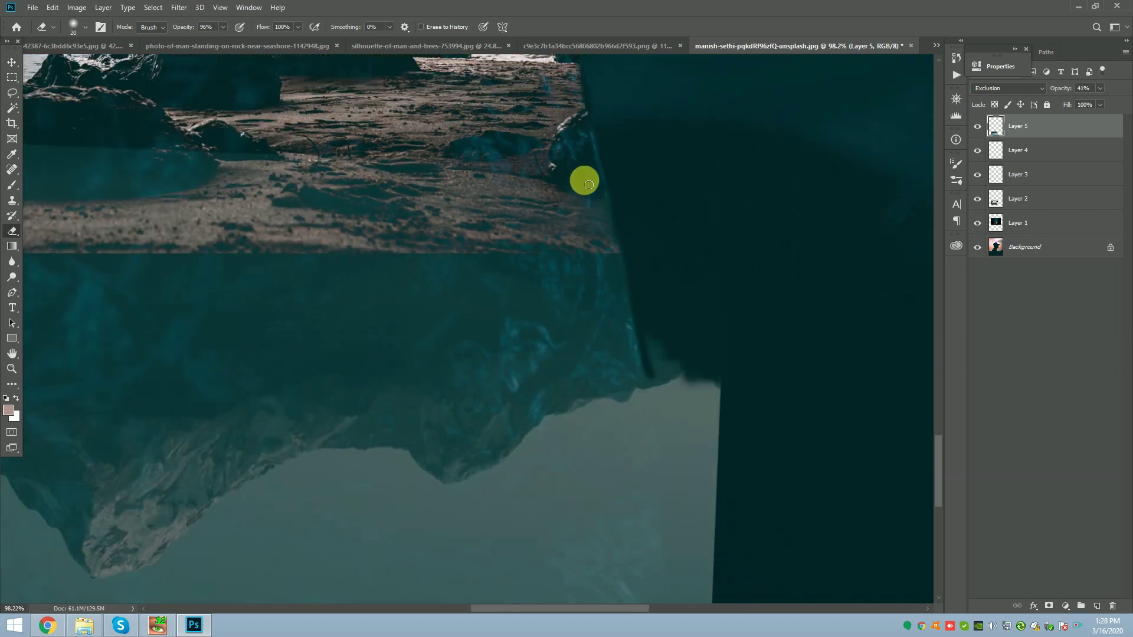
mouse_move(737, 379)
left_mouse_down()
mouse_move(652, 254)
mouse_move(669, 349)
mouse_move(667, 331)
mouse_move(719, 494)
mouse_move(736, 390)
mouse_move(693, 334)
mouse_move(699, 394)
mouse_move(722, 417)
mouse_move(723, 555)
mouse_move(742, 450)
mouse_move(628, 207)
left_mouse_up()
scroll(698, 350, "down", 2)
scroll(699, 350, "up", 2)
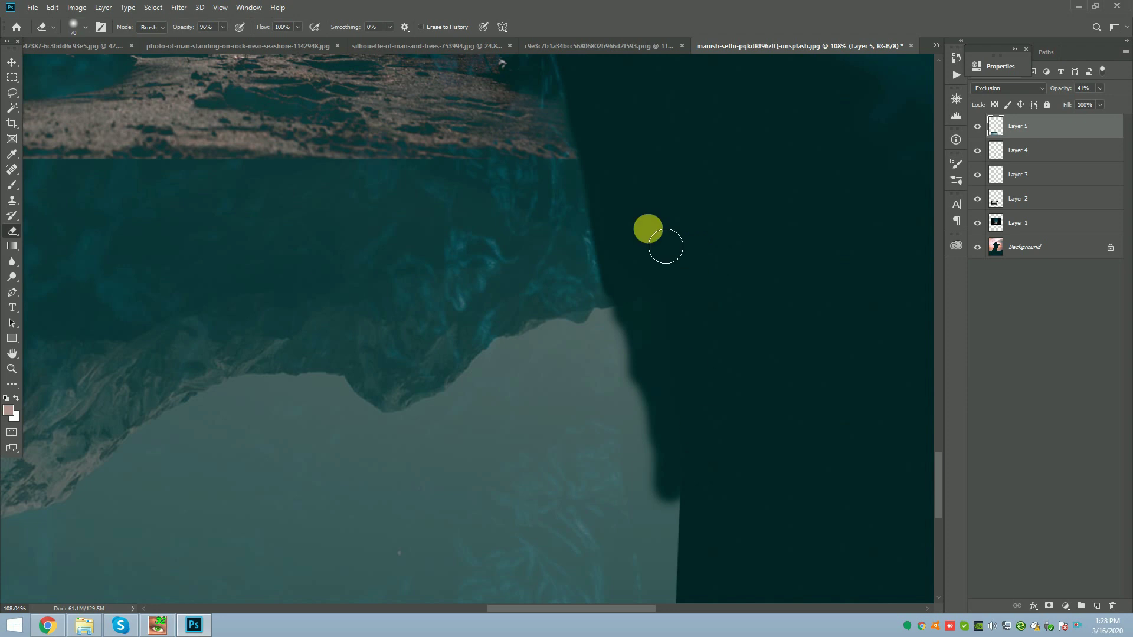
left_click_drag(640, 359, 667, 345)
scroll(610, 240, "down", 2)
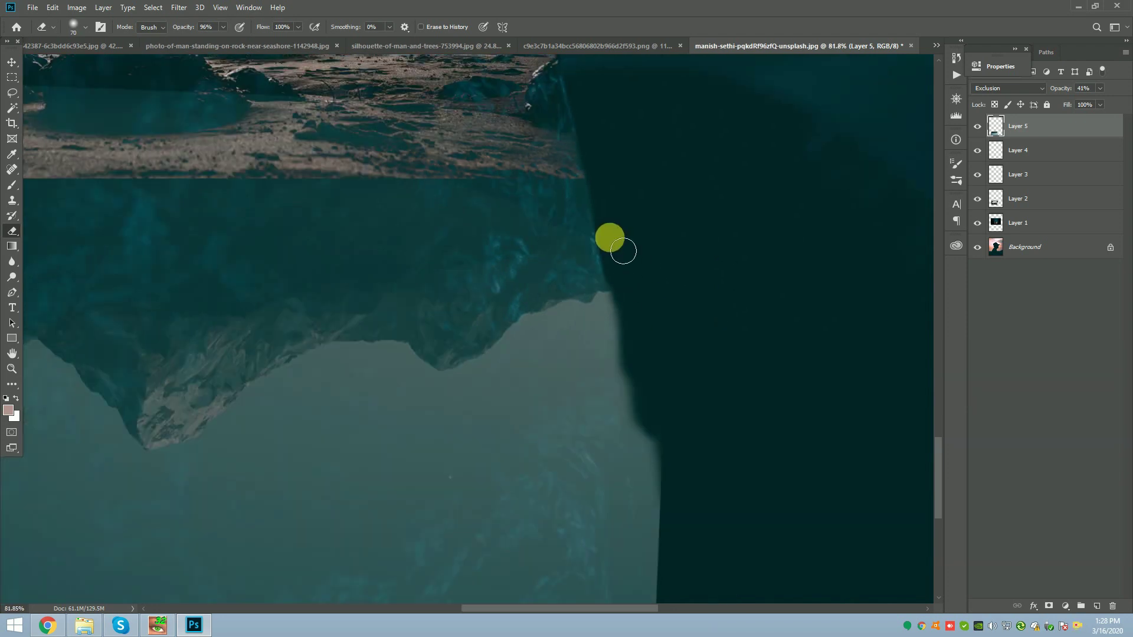
Step: Lower the mountain layer's opacity to 17% and erase its remaining overhang along the silhouette's lower right edge to the image bottom
left_click_drag(1075, 101, 1072, 101)
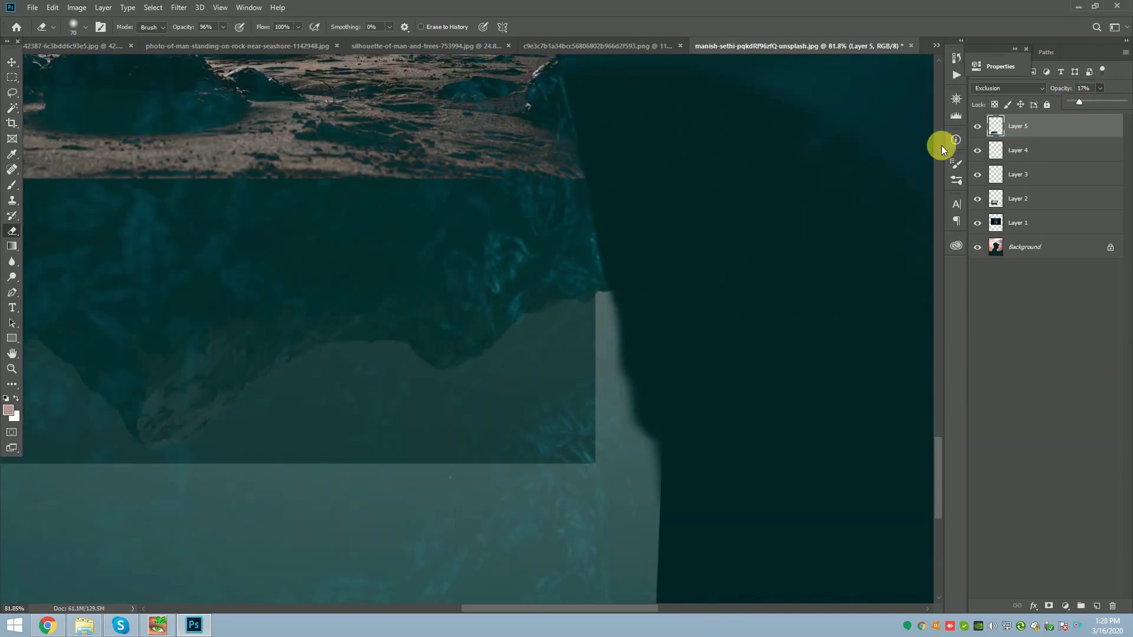
left_click(692, 304)
scroll(649, 384, "down", 3)
key("bracketleft")
key("bracketleft")
key("bracketleft")
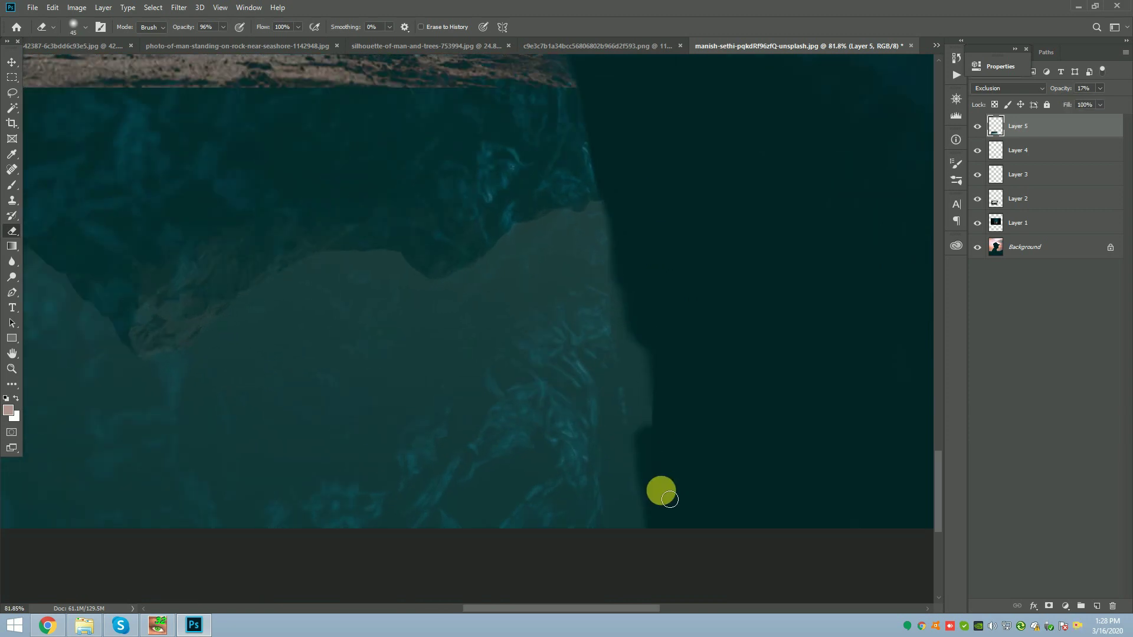
scroll(648, 437, "up", 1)
key("p")
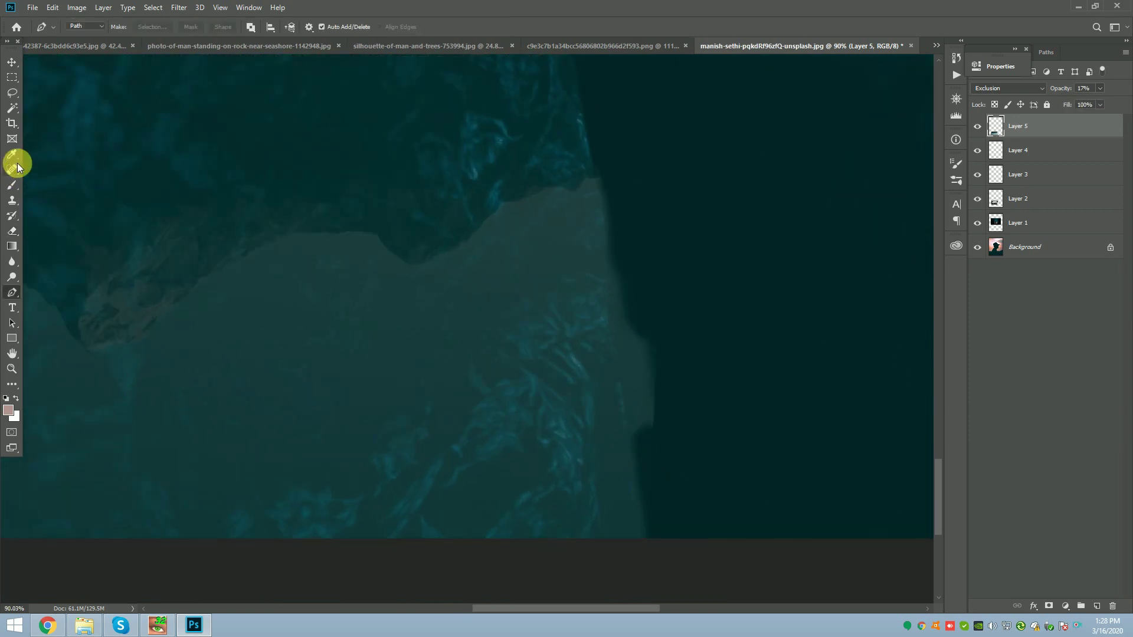
left_click(12, 235)
mouse_move(623, 288)
left_mouse_down()
mouse_move(639, 324)
mouse_move(662, 331)
left_mouse_up()
key("bracketleft")
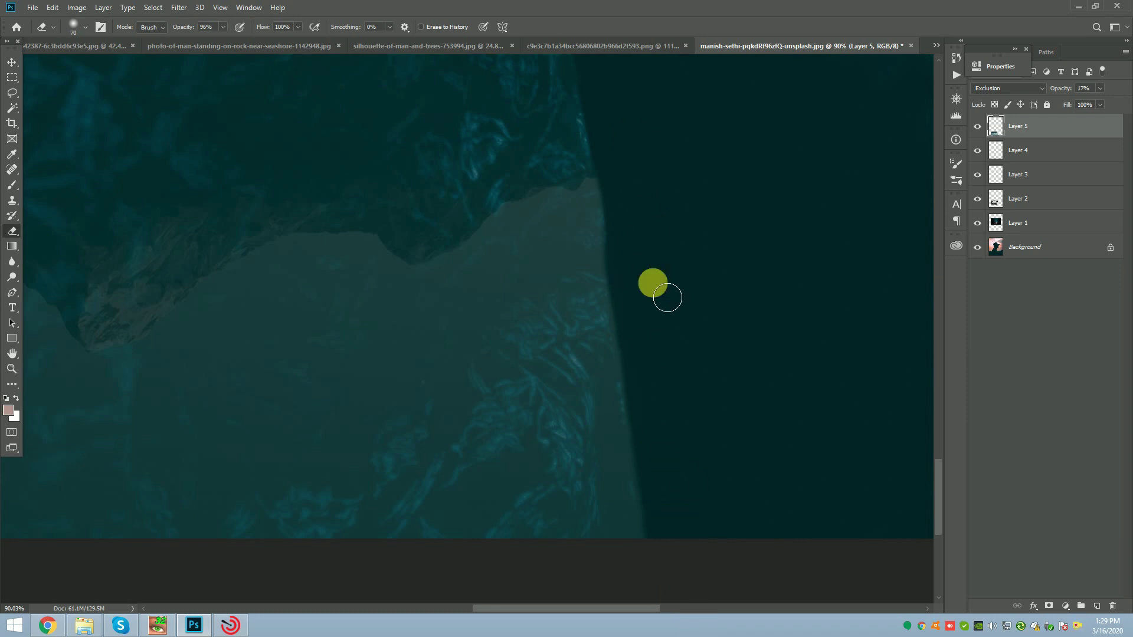
Step: Set the inverted mountain layer's opacity to 46%
scroll(667, 348, "up", 3)
scroll(658, 374, "down", 5)
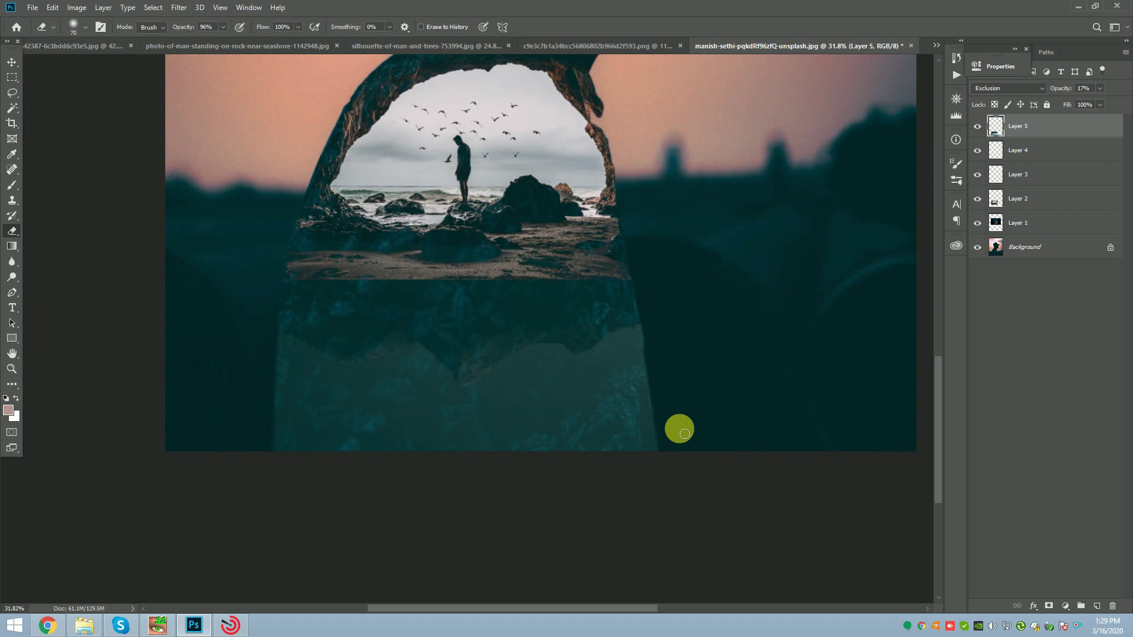
scroll(474, 313, "up", 2)
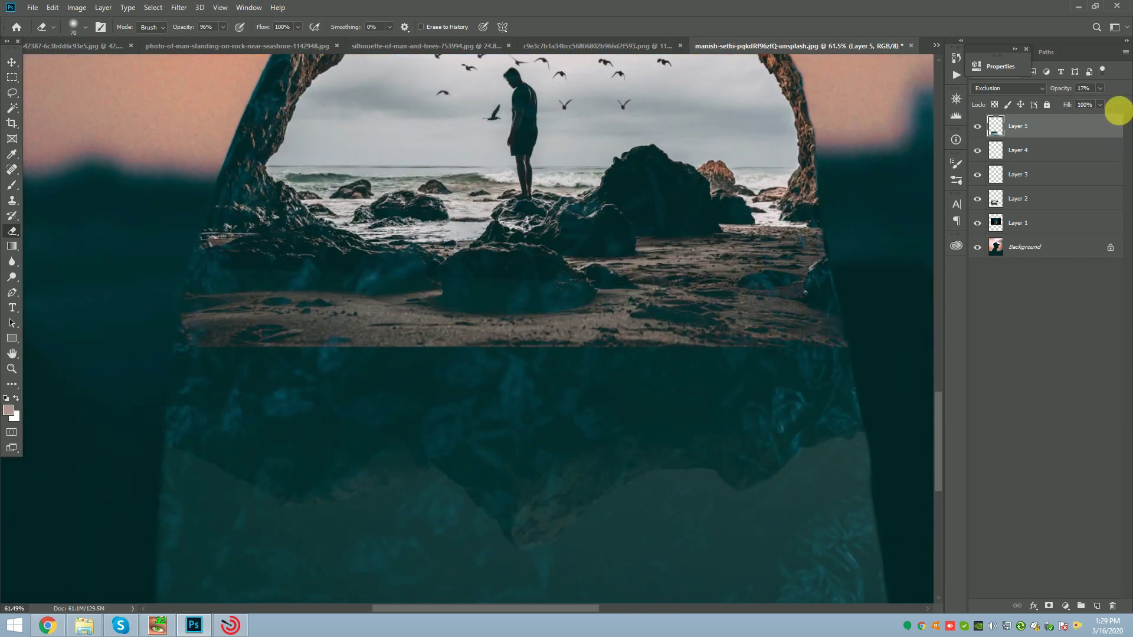
left_click_drag(1095, 101, 1095, 102)
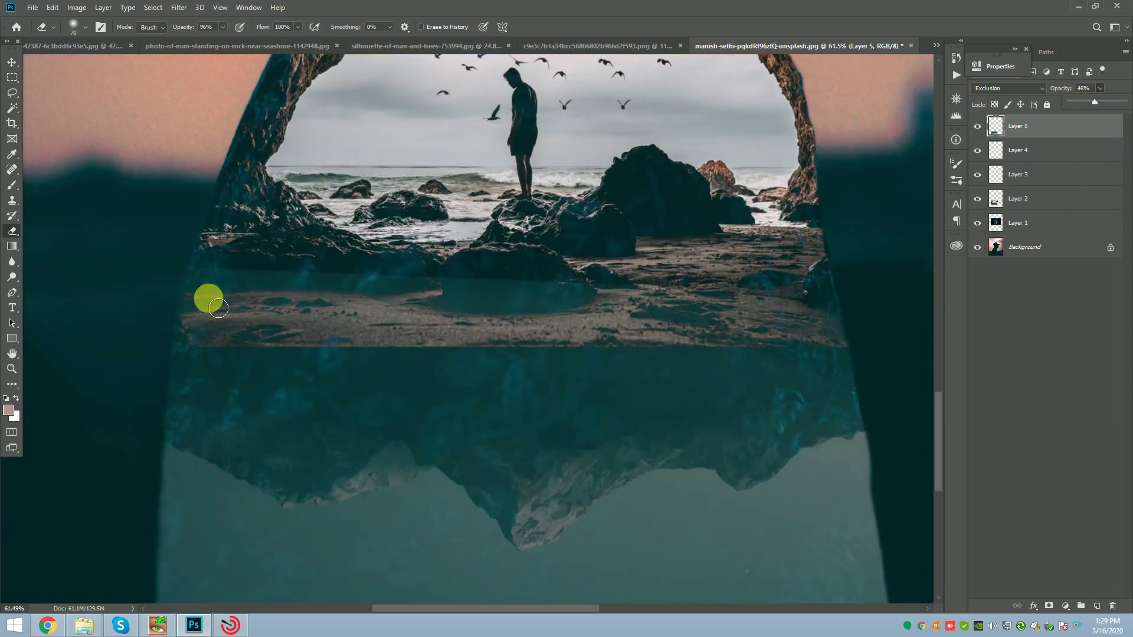
Step: Erase the mountain layer where it overlaps the beach rocks and sand, using the Eraser at size 125
scroll(206, 290, "up", 2)
key("]")
mouse_move(142, 334)
left_mouse_down()
mouse_move(259, 300)
mouse_move(186, 288)
mouse_move(219, 282)
mouse_move(368, 325)
mouse_move(260, 301)
mouse_move(331, 296)
mouse_move(268, 278)
left_mouse_up()
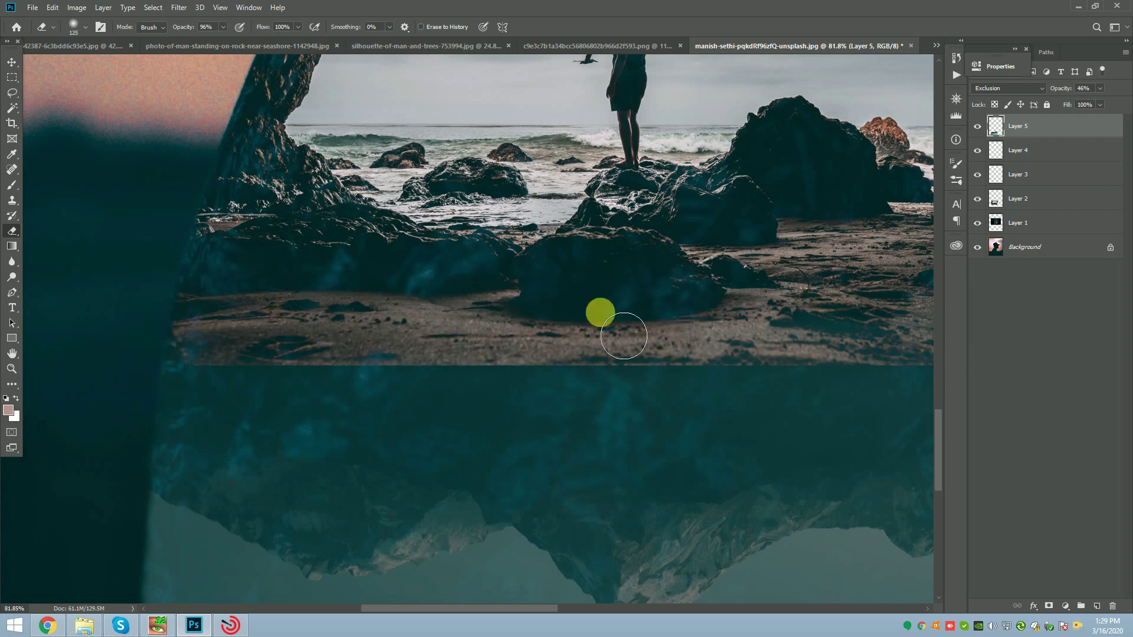
Step: Soften the mountain layer along the left part of the sand's lower edge, using the Eraser at 59% opacity and size 175
scroll(278, 370, "down", 2)
scroll(291, 344, "down", 1)
key("]")
key("]")
key("]")
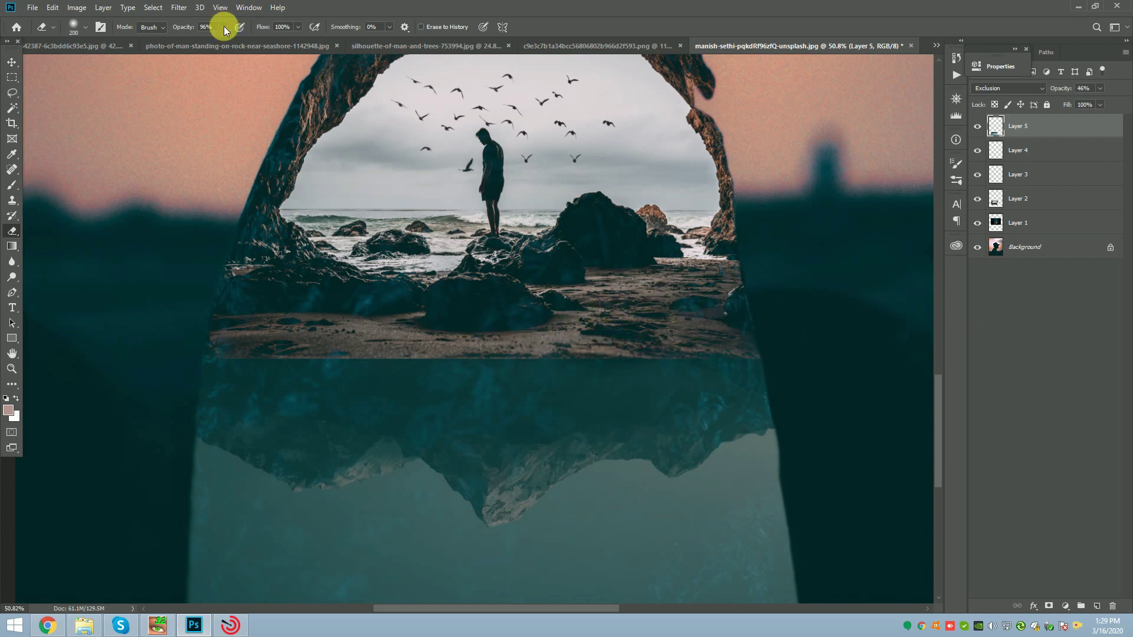
left_click(206, 39)
key("[")
left_click(213, 351)
left_click_drag(280, 356, 258, 351)
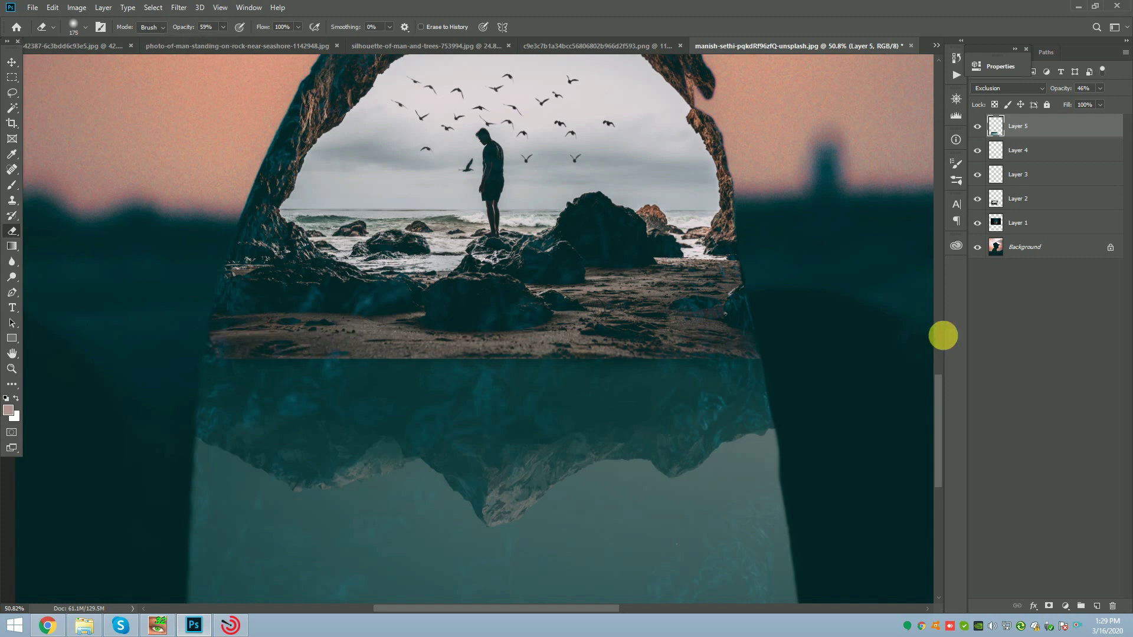
Step: Fade the mountain layer's upper boundary across the full width of the beach edge, using the Eraser at 34% opacity and size 175
left_click_drag(217, 44, 204, 42)
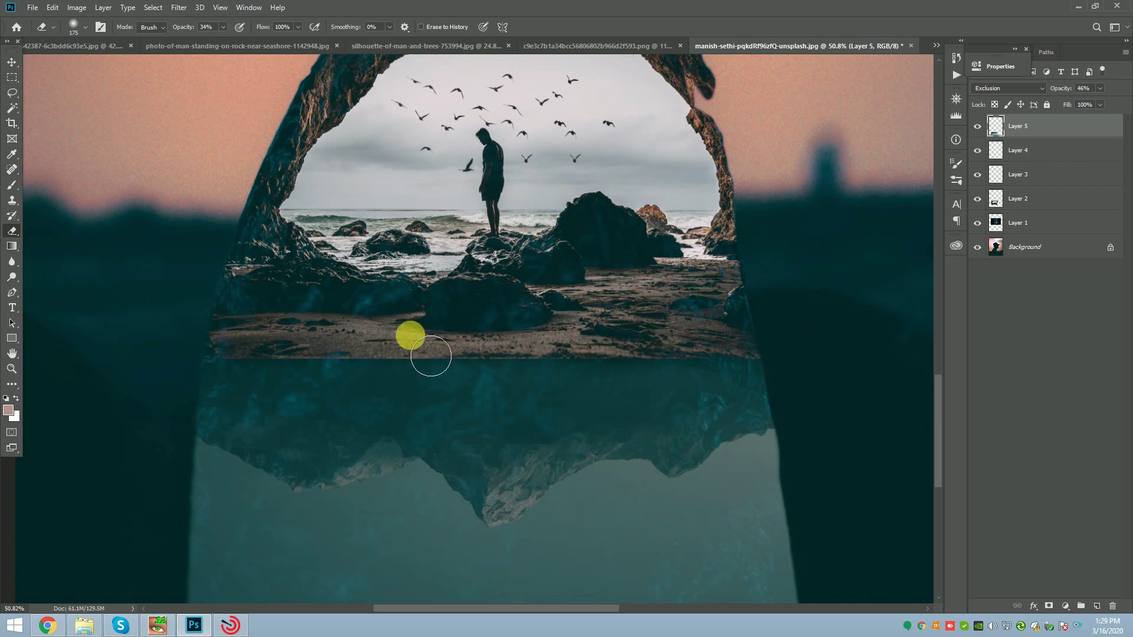
left_click(258, 343)
mouse_move(240, 363)
left_mouse_down()
mouse_move(875, 377)
mouse_move(1003, 358)
left_mouse_up()
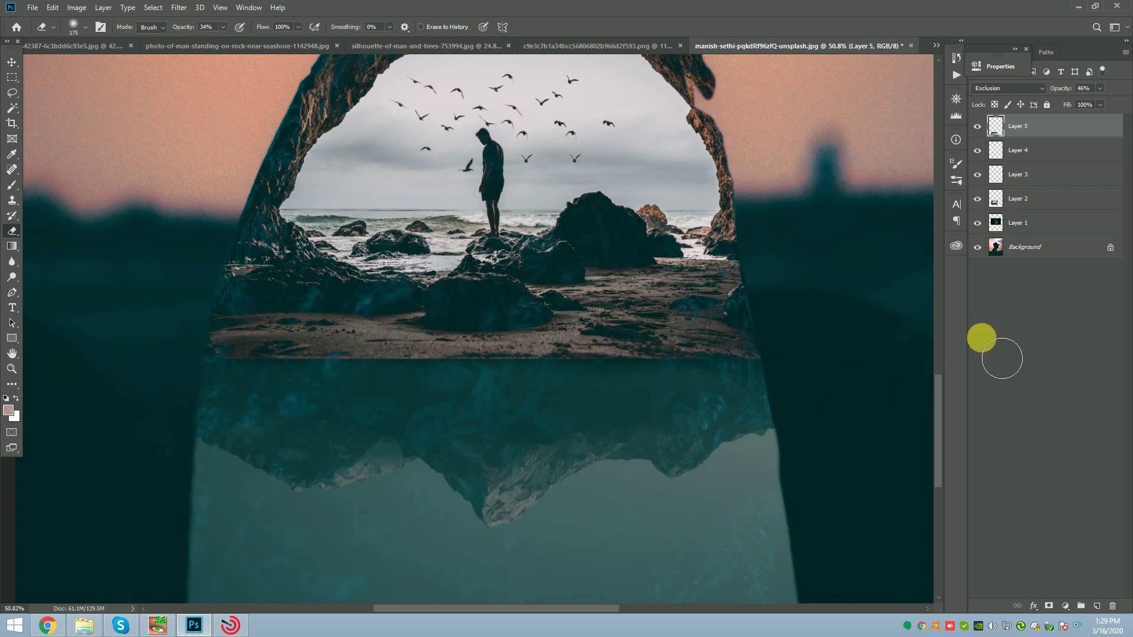
scroll(679, 331, "down", 4)
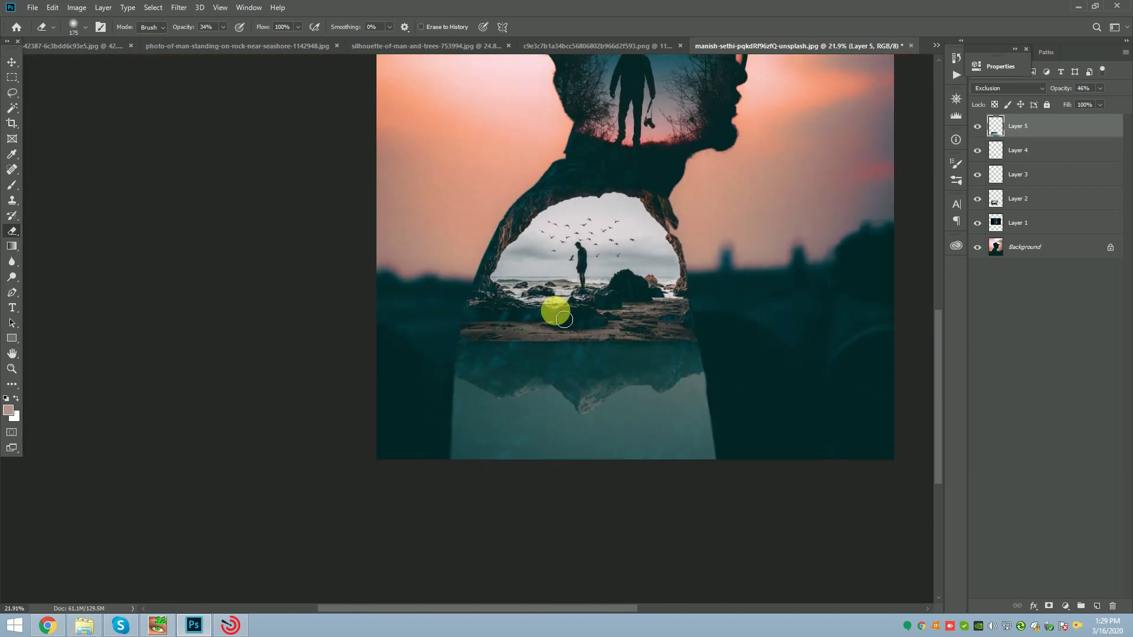
scroll(719, 333, "up", 3)
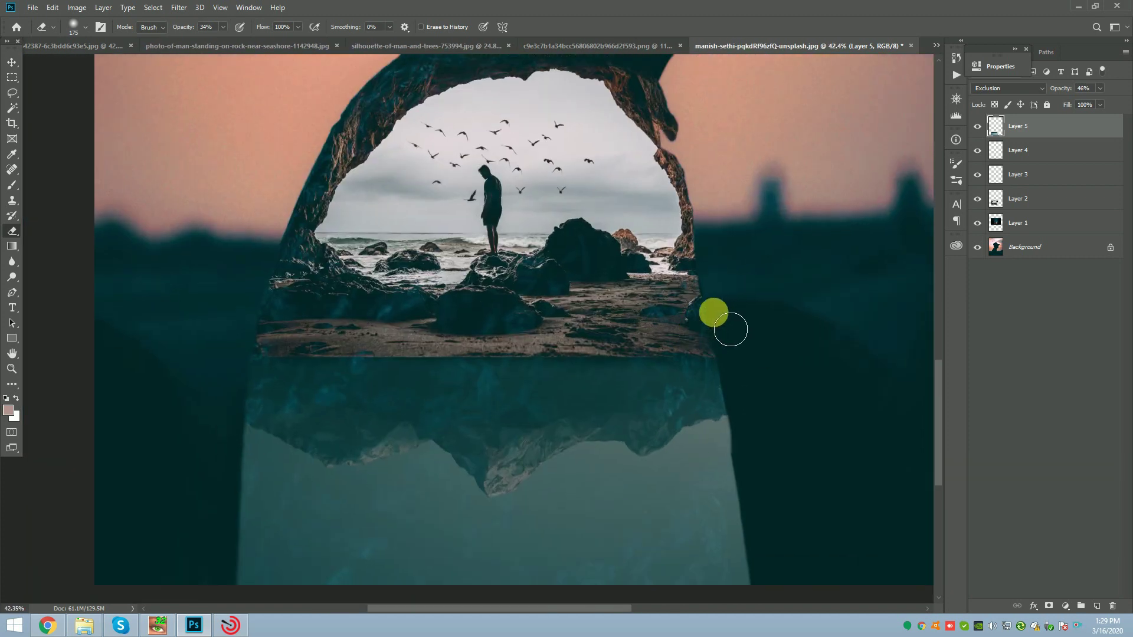
mouse_move(388, 342)
left_mouse_down()
mouse_move(256, 349)
mouse_move(212, 284)
left_mouse_up()
Step: Compare blend modes such as Hue, Luminosity and Linear Burn on the mountain layer and set it to Color Dodge
left_click(12, 62)
scroll(417, 347, "down", 6)
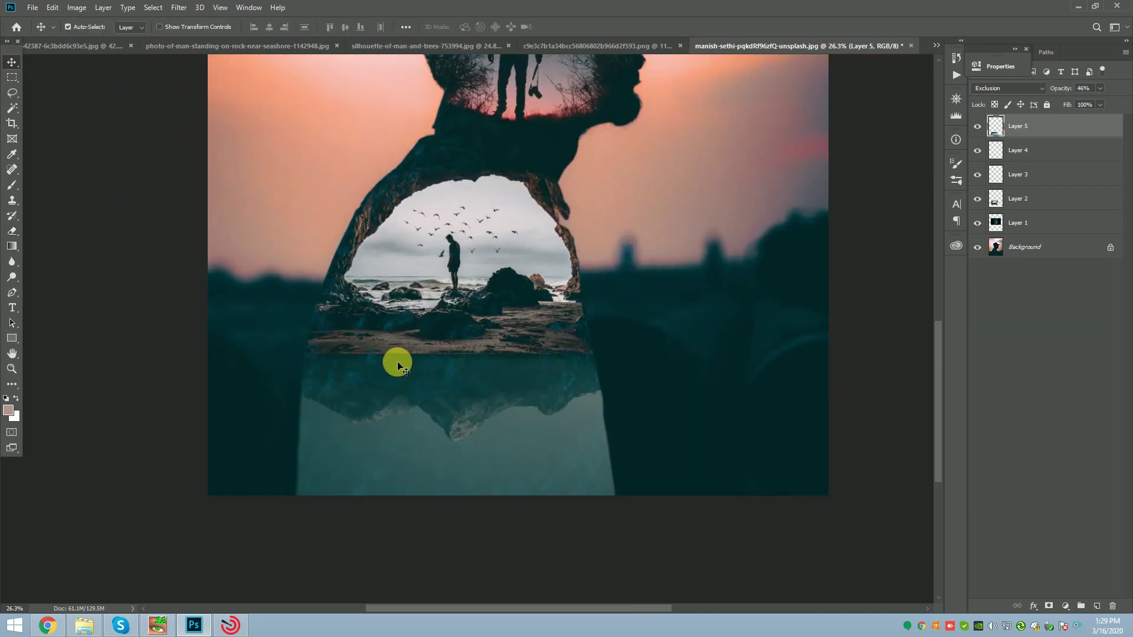
scroll(391, 451, "up", 2)
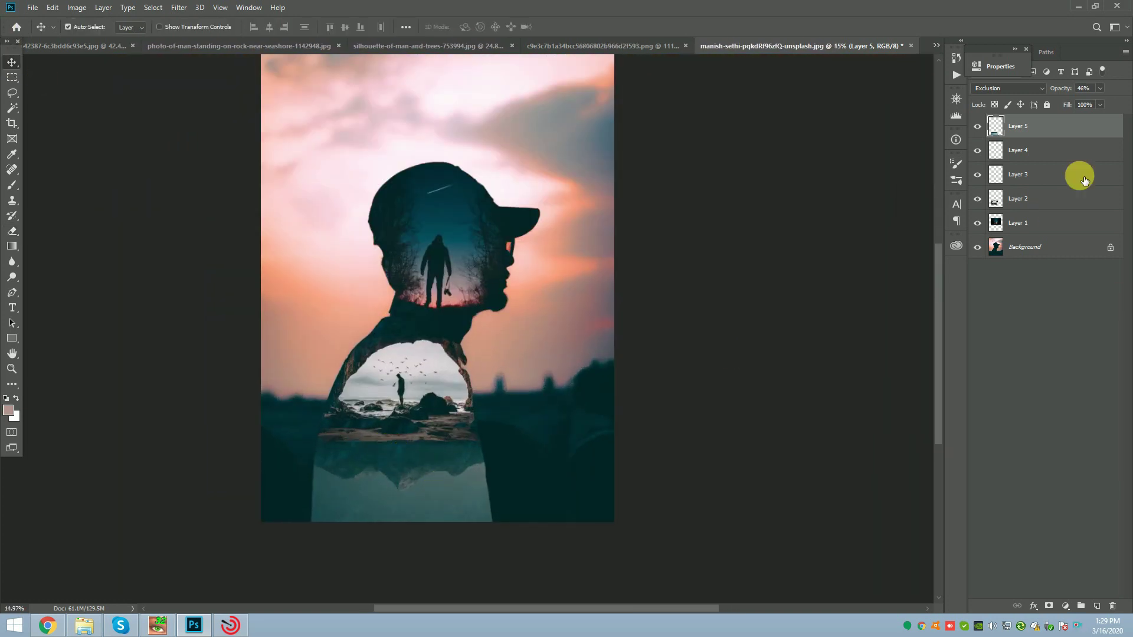
double_click(1001, 84)
scroll(1001, 85, "down", 3)
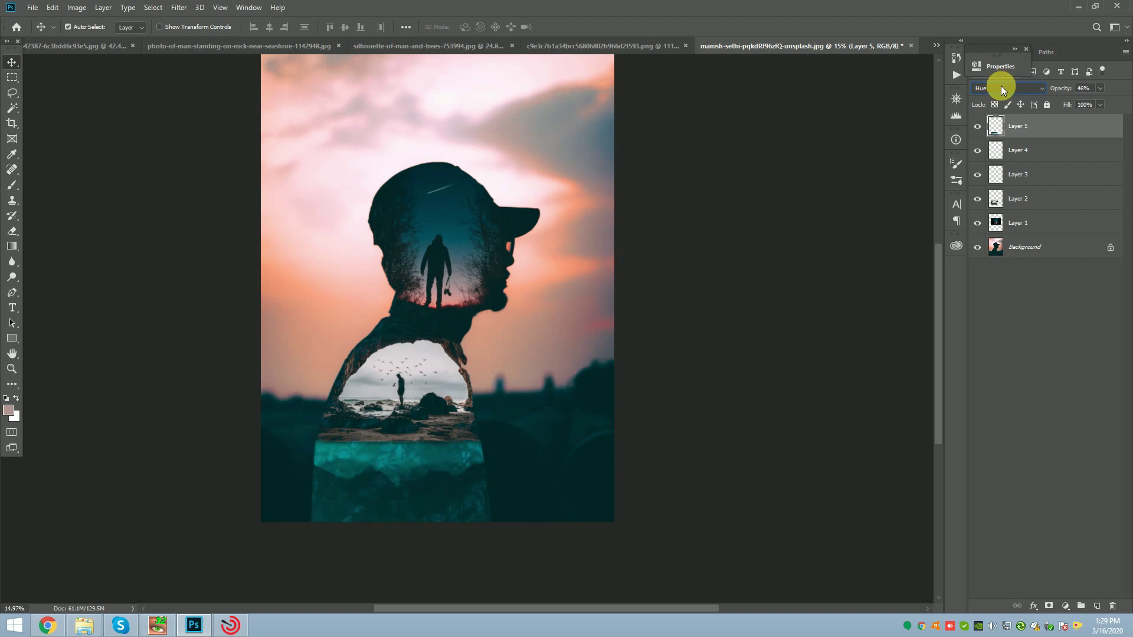
scroll(1004, 90, "down", 1)
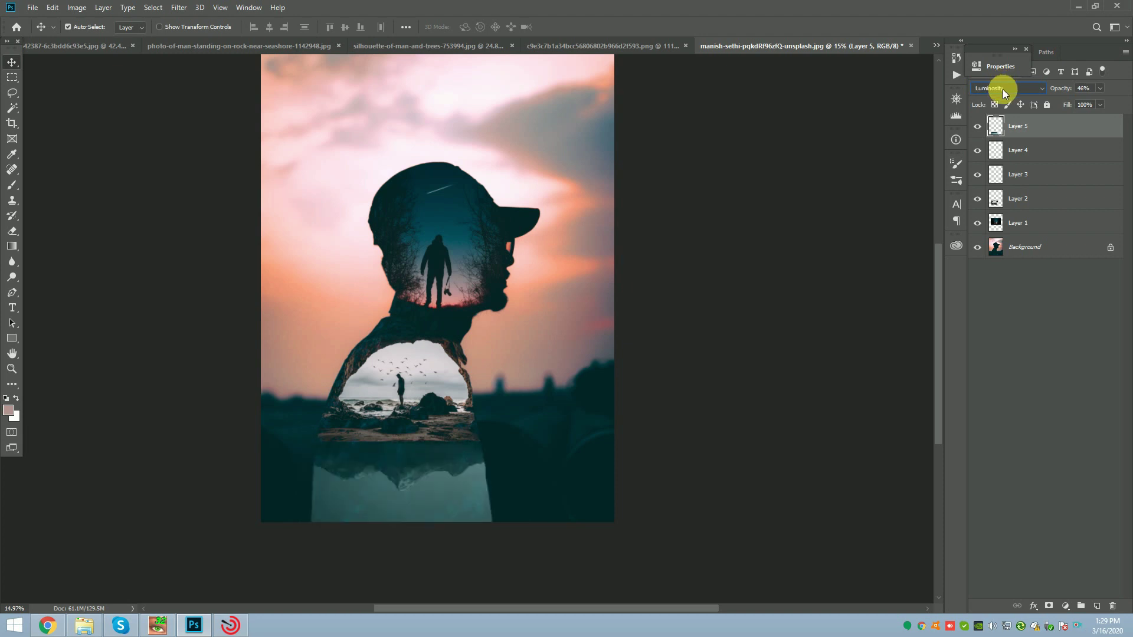
key("ctrl+plus")
left_click(1003, 89)
left_click(1004, 90)
scroll(1004, 89, "up", 2)
left_click(1005, 90)
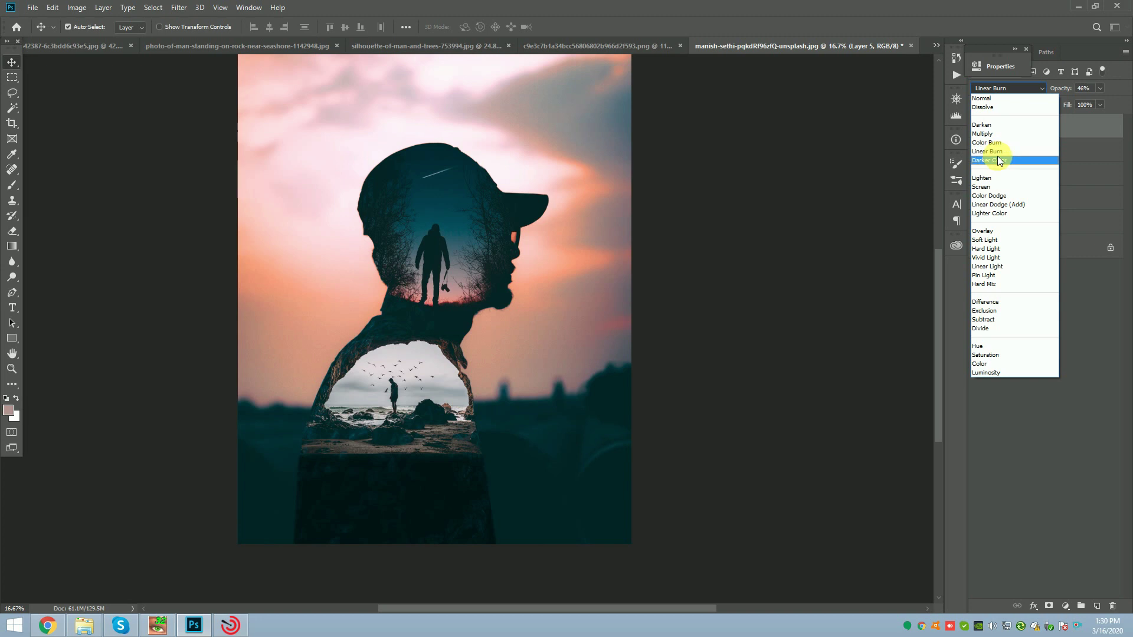
left_click(997, 196)
Step: Add a Color Balance adjustment above the mountain layer and set its midtones to red +51, green +22 and blue +34
left_click(416, 366)
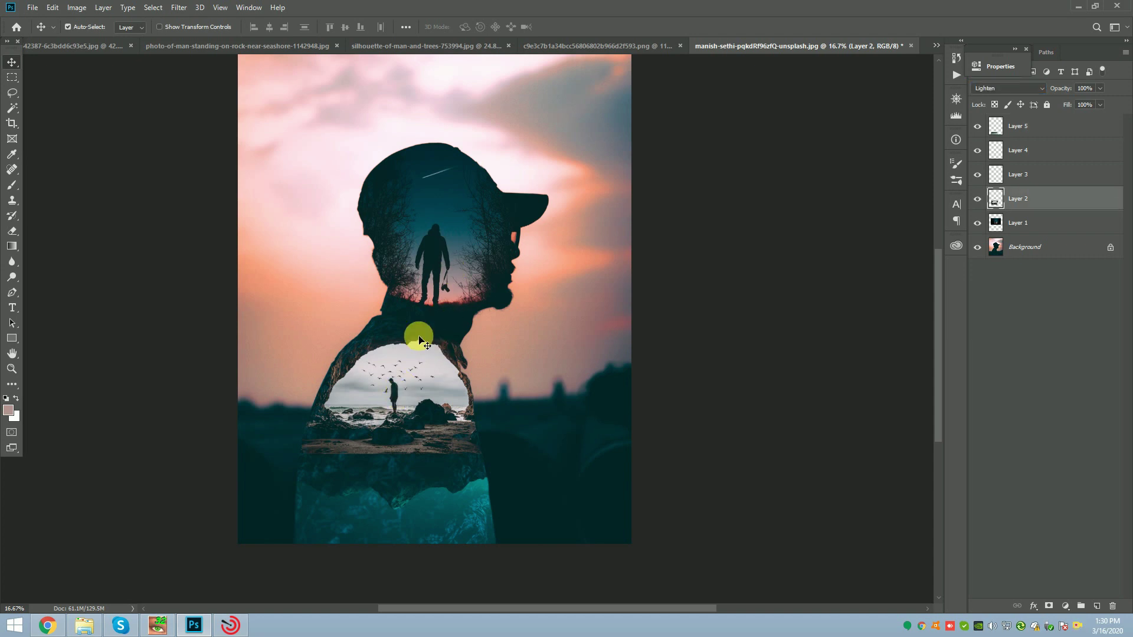
scroll(418, 329, "down", 4)
scroll(445, 283, "up", 3)
scroll(420, 437, "up", 1)
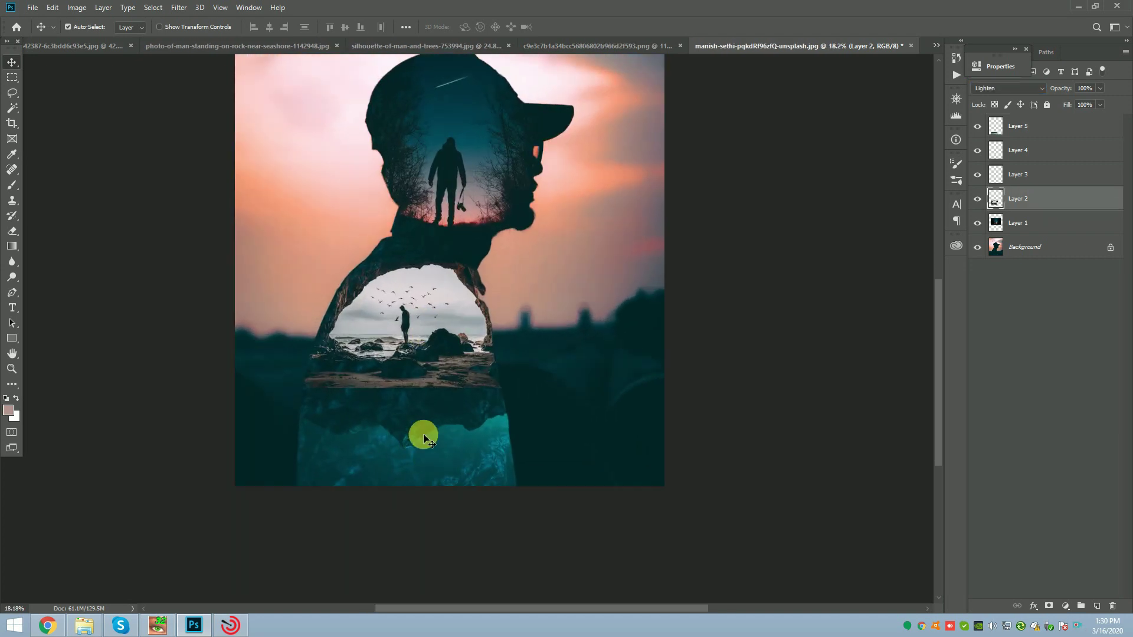
left_click(421, 425)
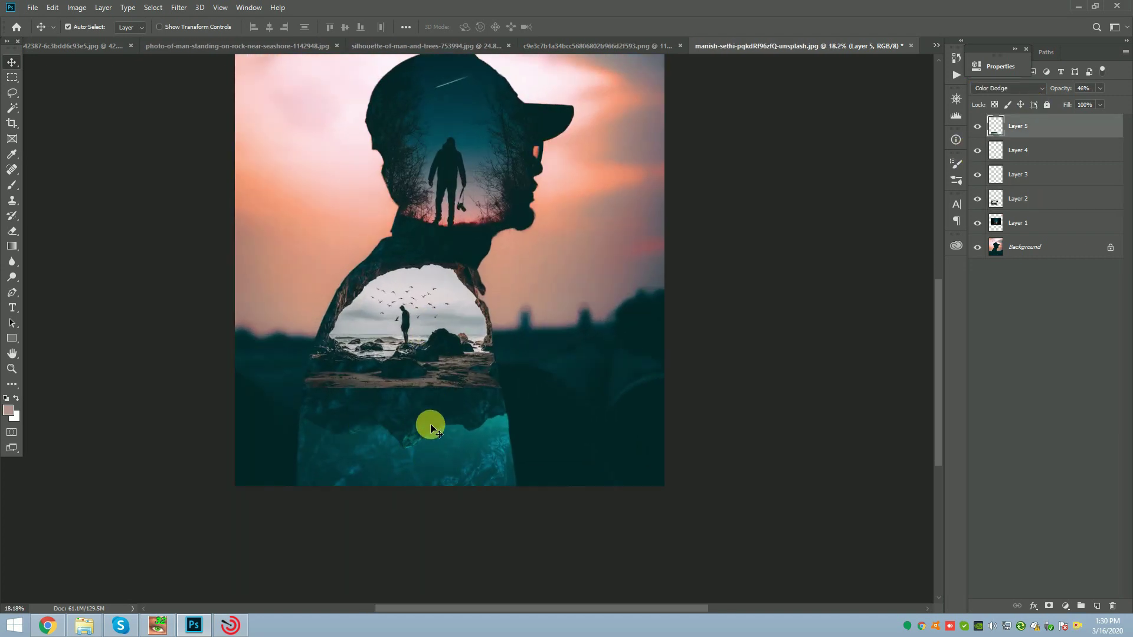
left_click(1066, 606)
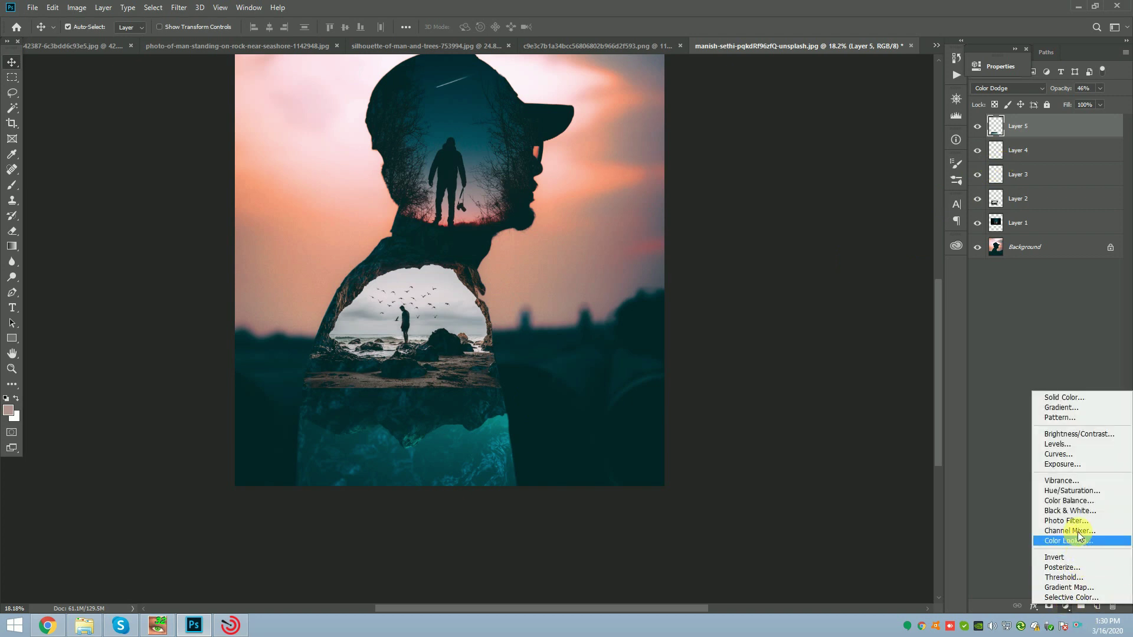
left_click(1078, 500)
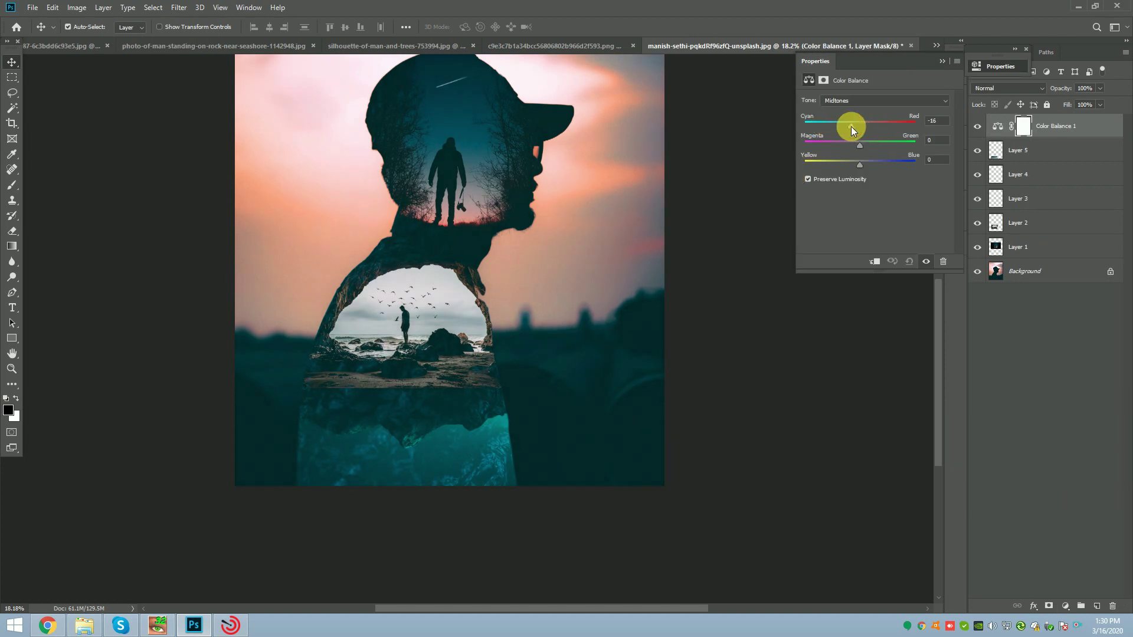
key("ctrl+minus")
left_click_drag(869, 145, 872, 143)
left_click(877, 165)
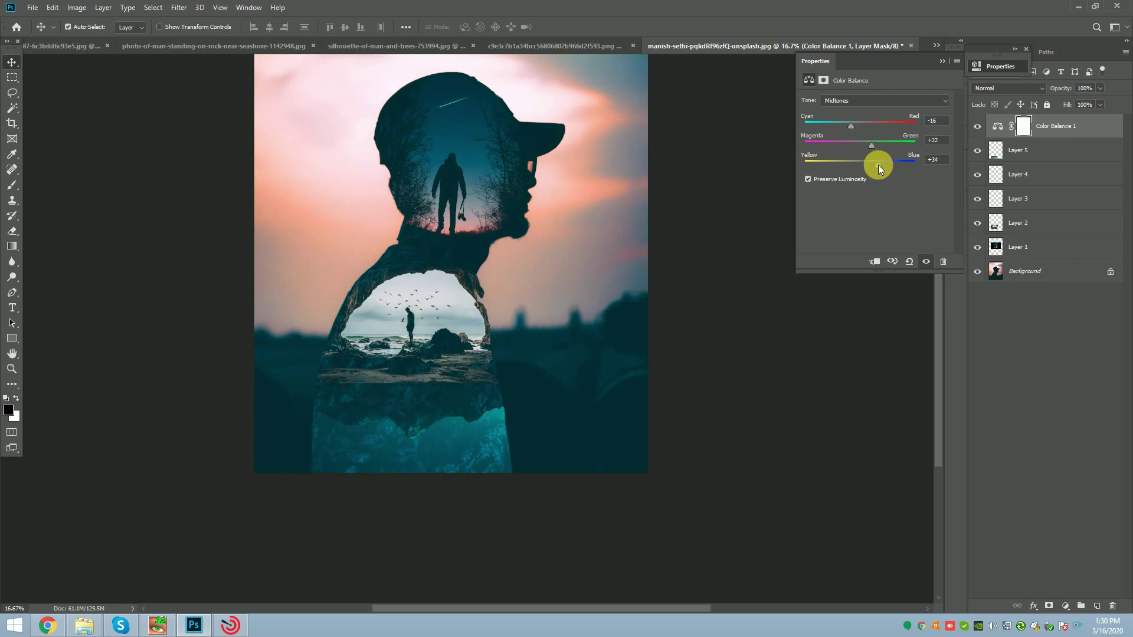
left_click_drag(861, 123, 868, 123)
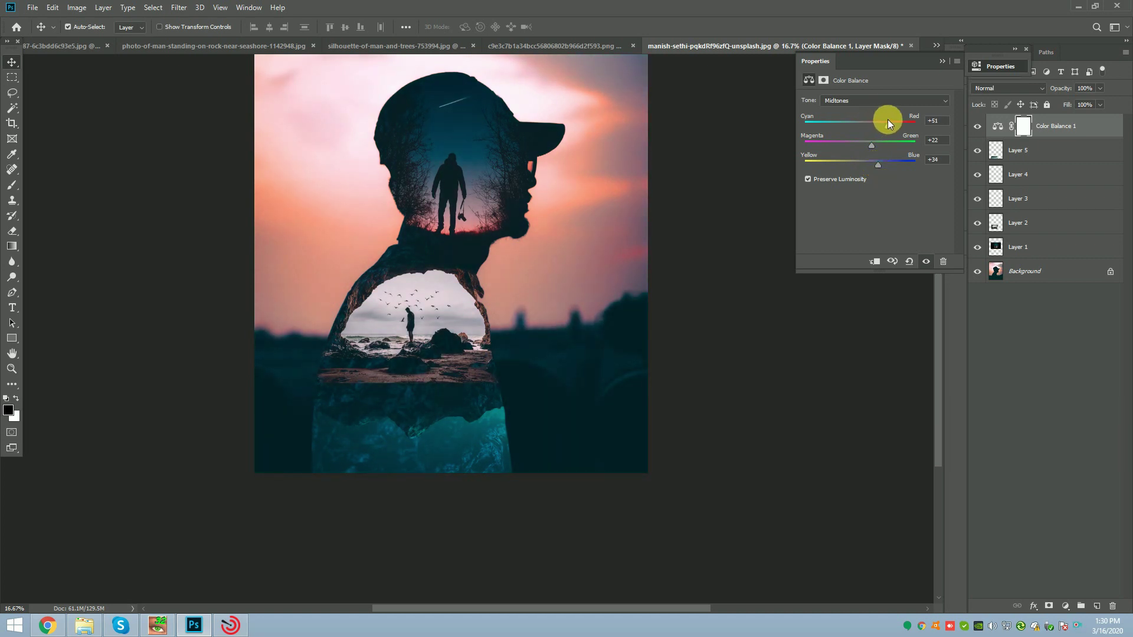
Step: Switch the Color Balance adjustment to Highlights and slightly shift the cyan–red and yellow–blue balances
left_click(877, 102)
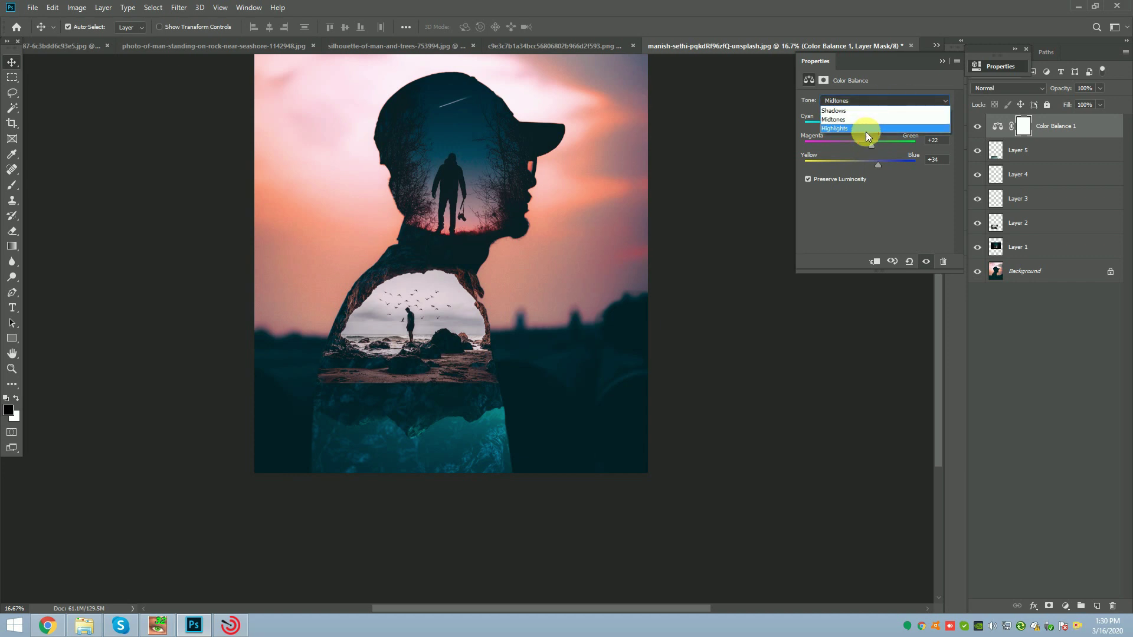
left_click(867, 129)
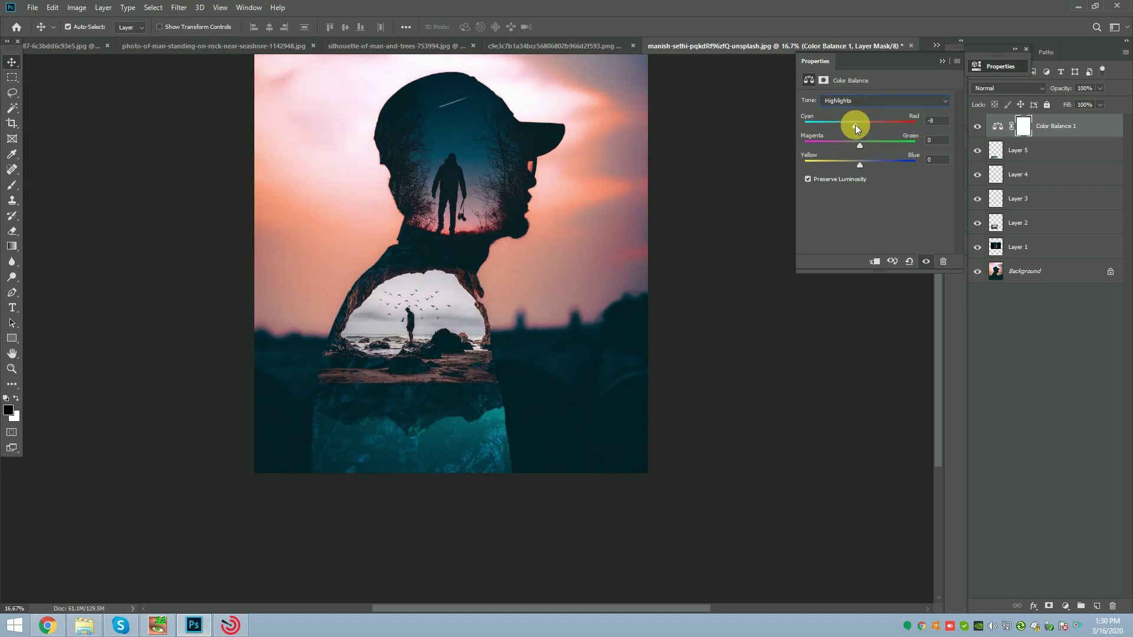
left_click_drag(858, 125, 864, 125)
mouse_move(860, 164)
left_mouse_down()
mouse_move(831, 164)
mouse_move(865, 164)
mouse_move(856, 165)
left_mouse_up()
left_click(942, 61)
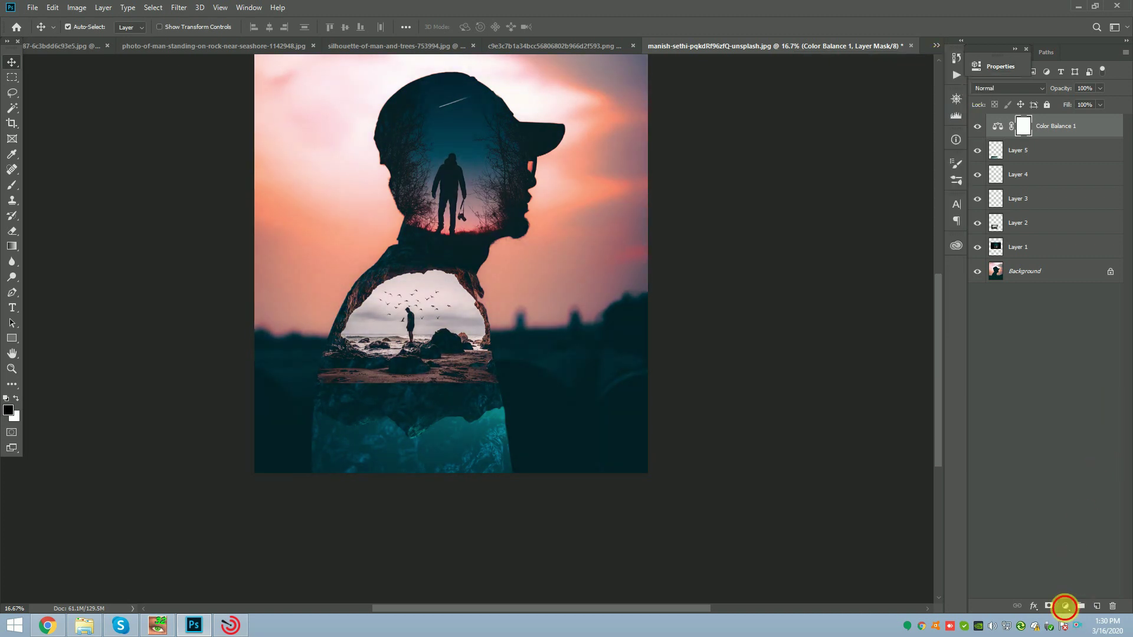
Step: Add a Color Lookup adjustment using the Crisp_Warm.look 3D LUT and set its opacity to 43%
left_click(1065, 606)
left_click(1065, 543)
left_click(868, 101)
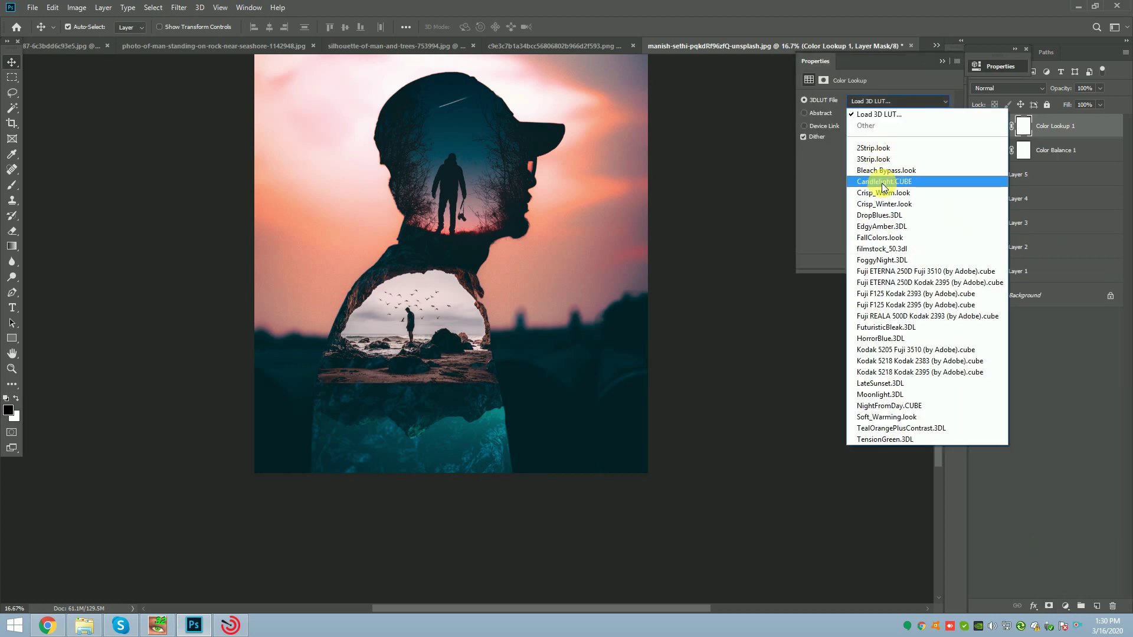
left_click(882, 151)
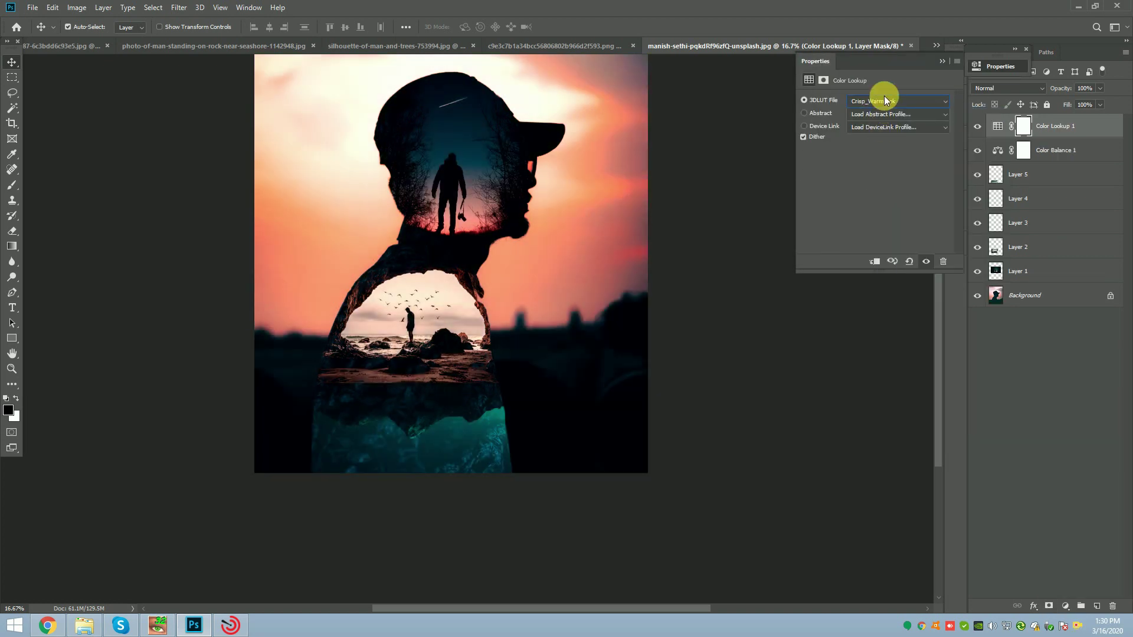
left_click(942, 61)
left_click(1100, 88)
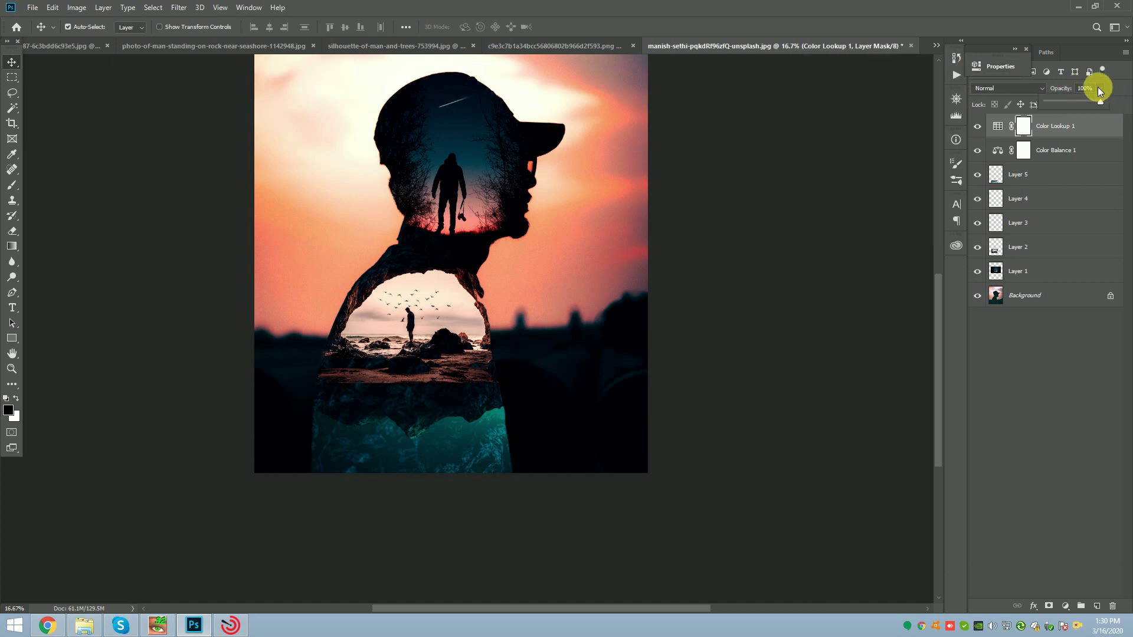
left_click(1070, 101)
Step: Add a Curves adjustment above the Color Lookup that lifts the darker tones and anchors the highlights with a point
left_click(1063, 605)
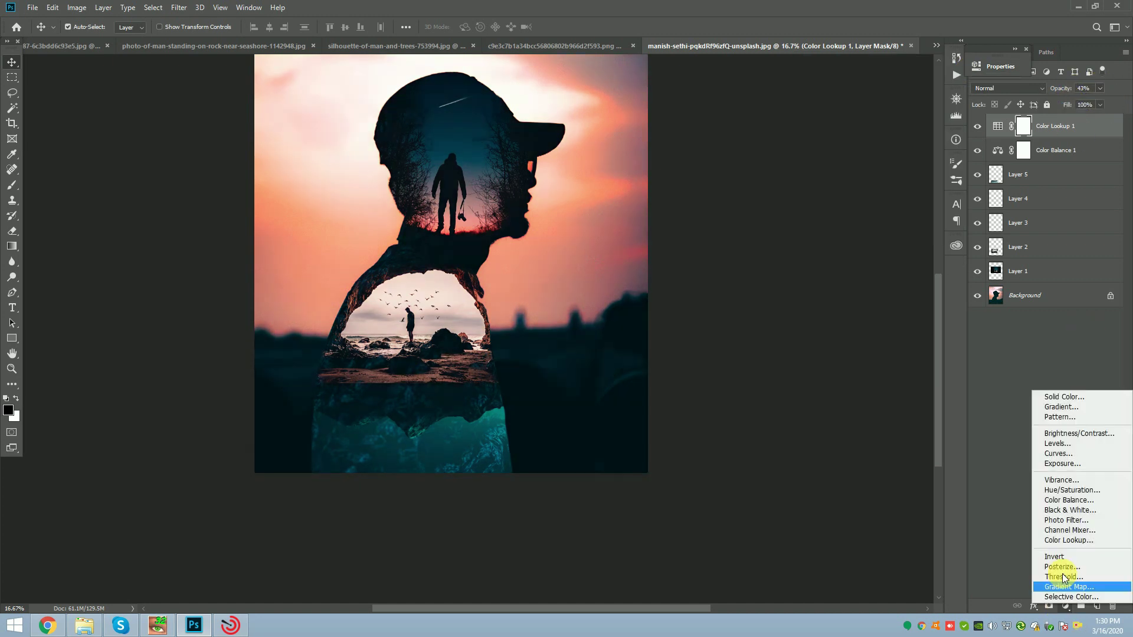
left_click(1059, 453)
left_click_drag(864, 206, 866, 203)
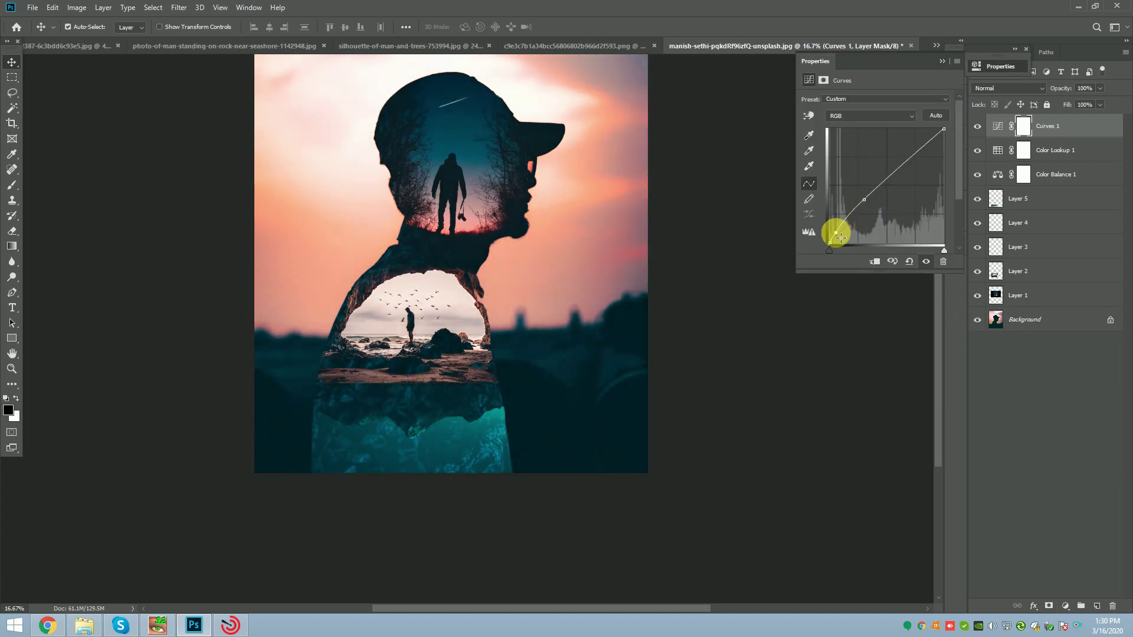
left_click_drag(904, 182, 909, 163)
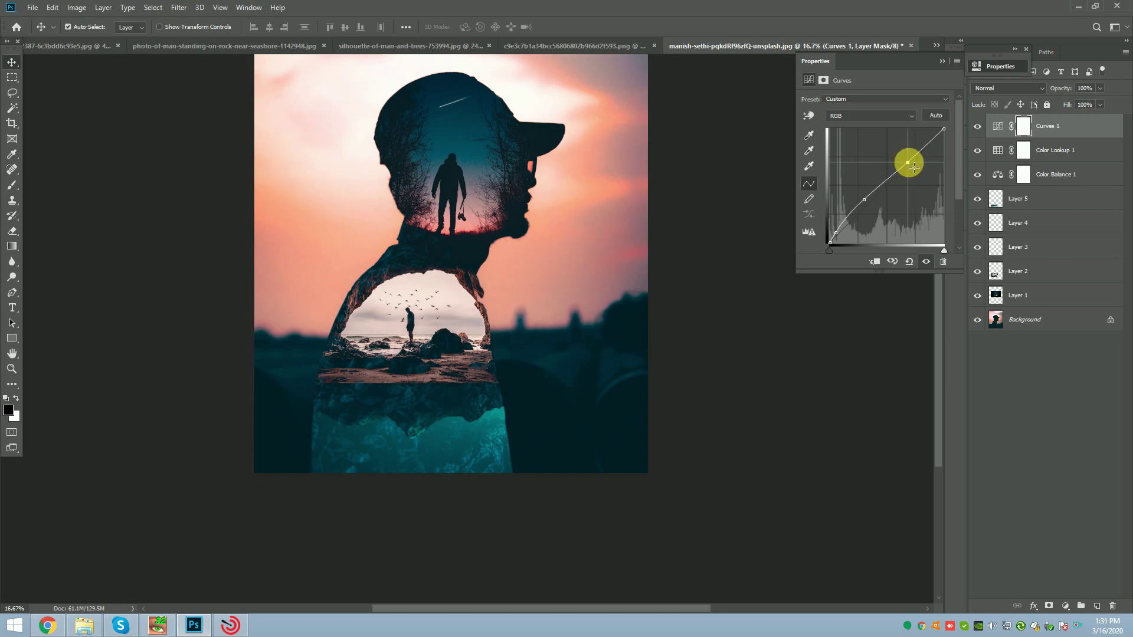
Step: Fine-tune the shadow and lower-midtone points of the RGB curve, keeping the dark tones gently lifted
left_click(843, 242)
left_click_drag(835, 250, 848, 234)
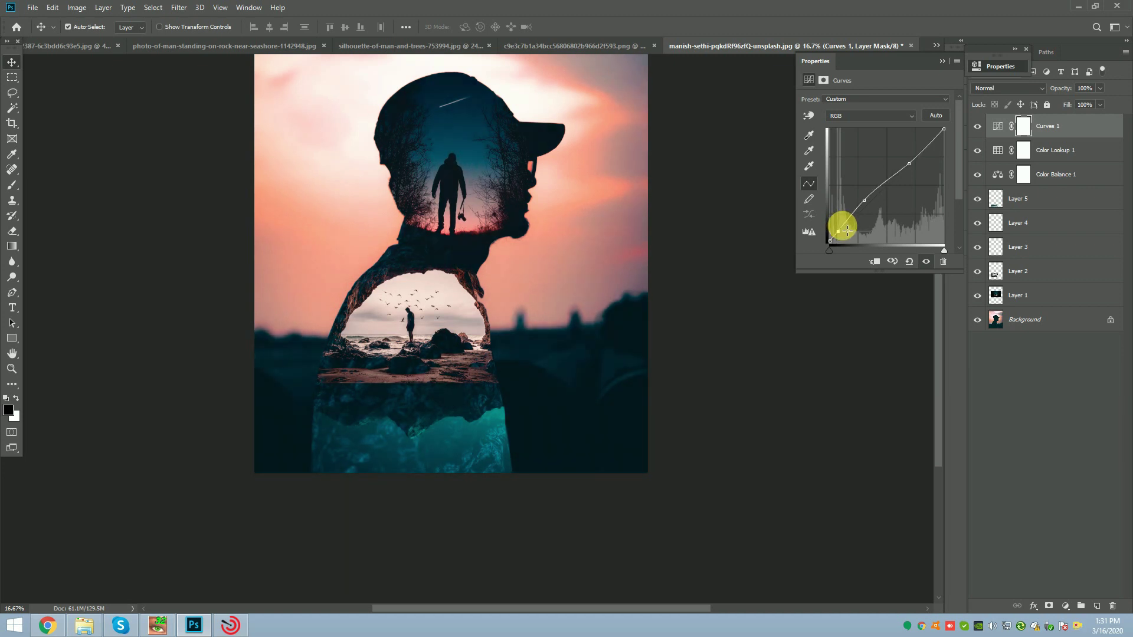
left_click(846, 228)
left_click_drag(850, 231, 845, 231)
left_click(864, 200)
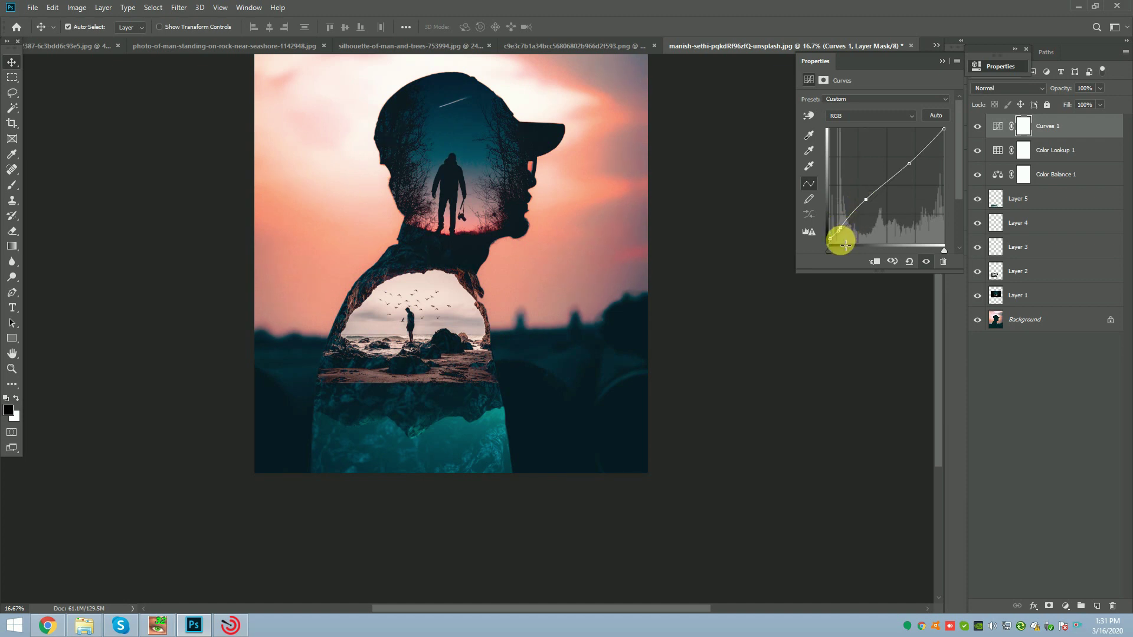
left_click_drag(844, 235, 842, 234)
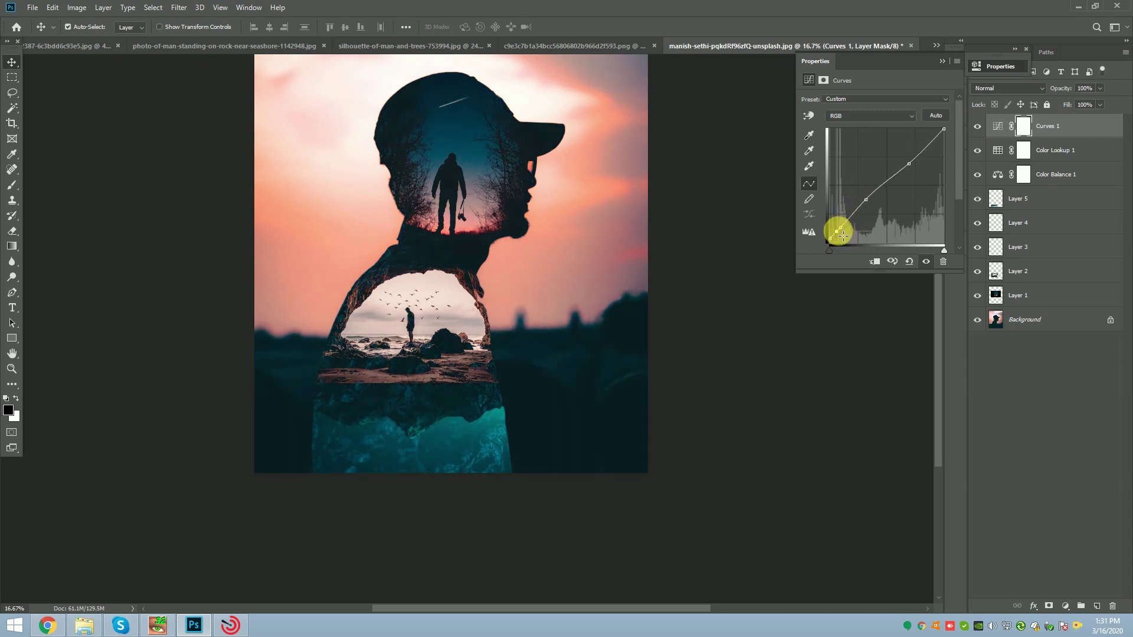
left_click(942, 61)
Step: Create a new layer above the Curves adjustment and fill it with the merged composite using Apply Image
left_click(1097, 606)
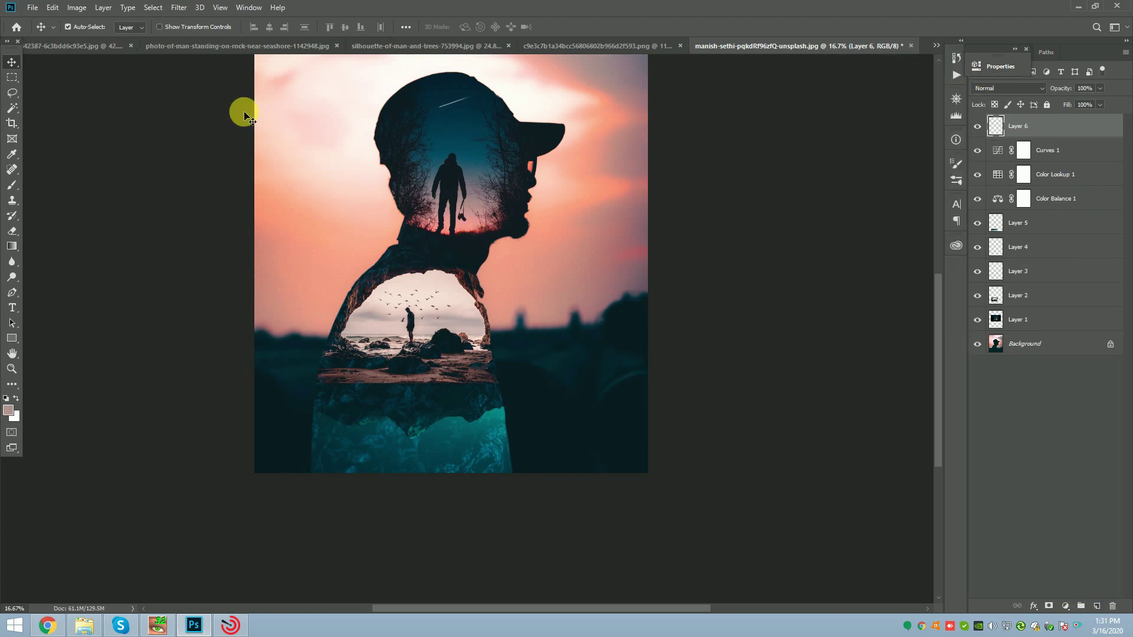
left_click(77, 7)
left_click(98, 181)
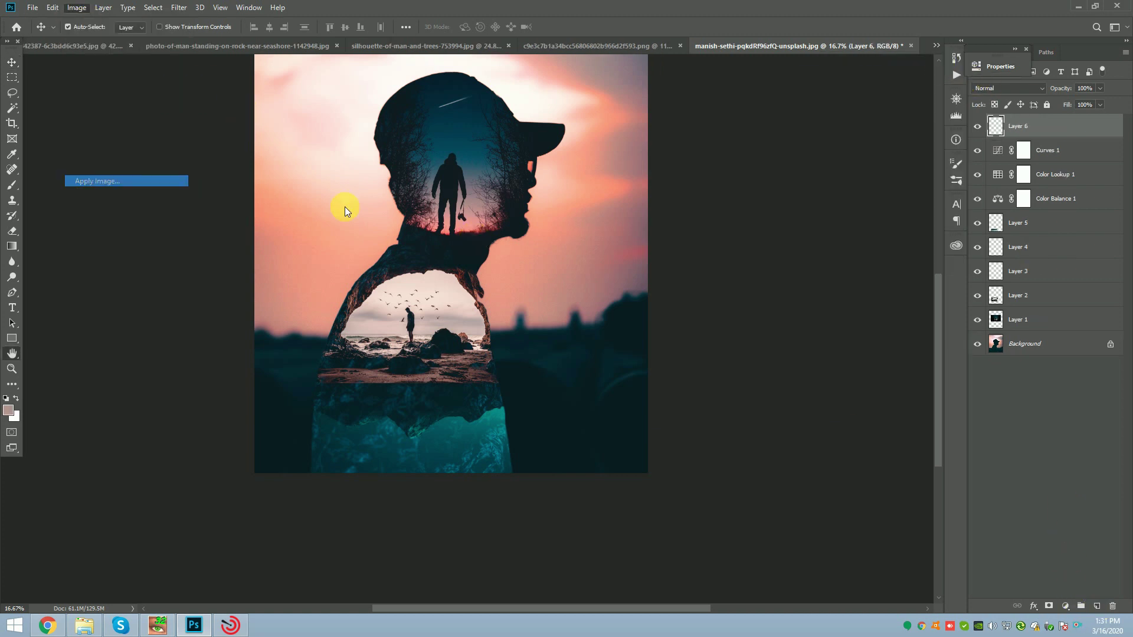
left_click(672, 165)
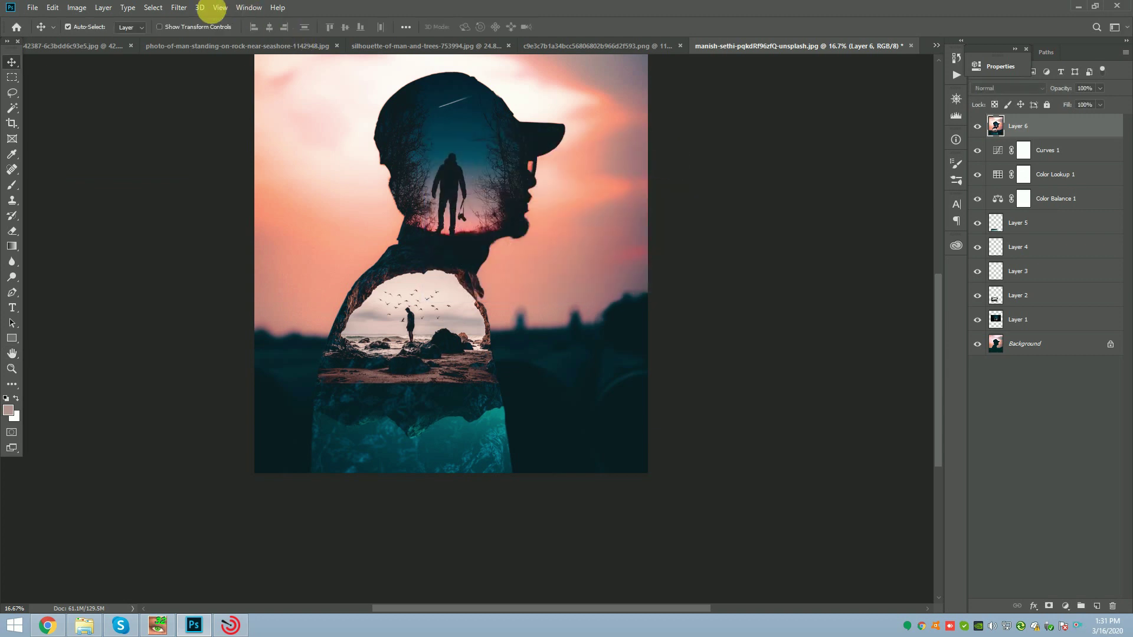
Step: Open the Camera Raw Filter on the merged layer and set Contrast +18, Highlights +22, Shadows +19, Clarity +5 and Dehaze +44
left_click(179, 7)
left_click(205, 78)
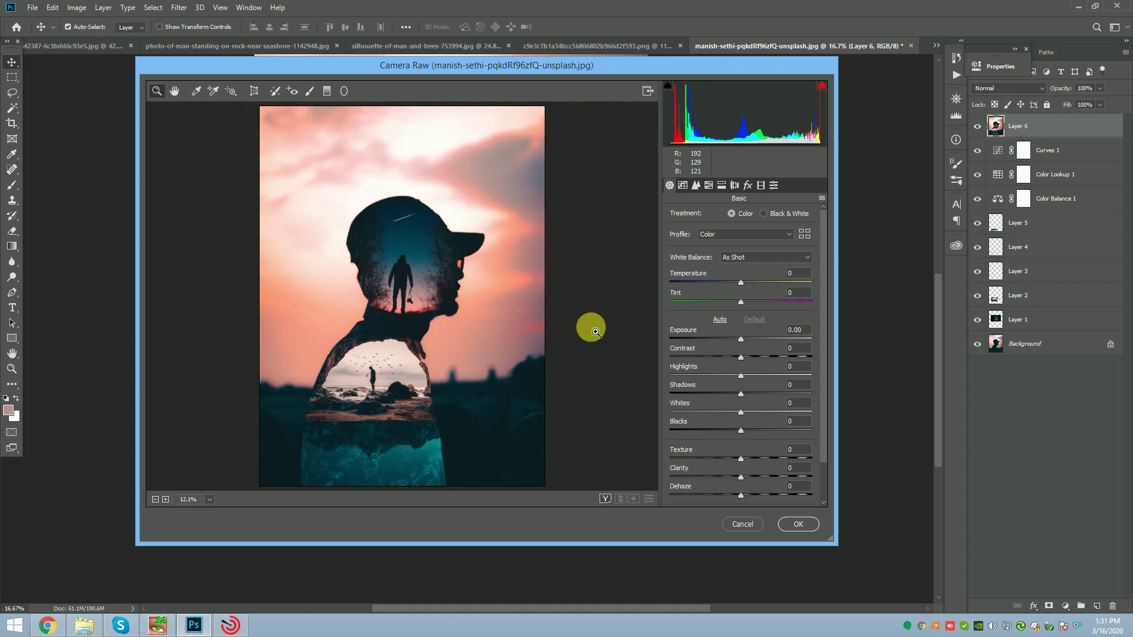
left_click_drag(750, 357, 753, 357)
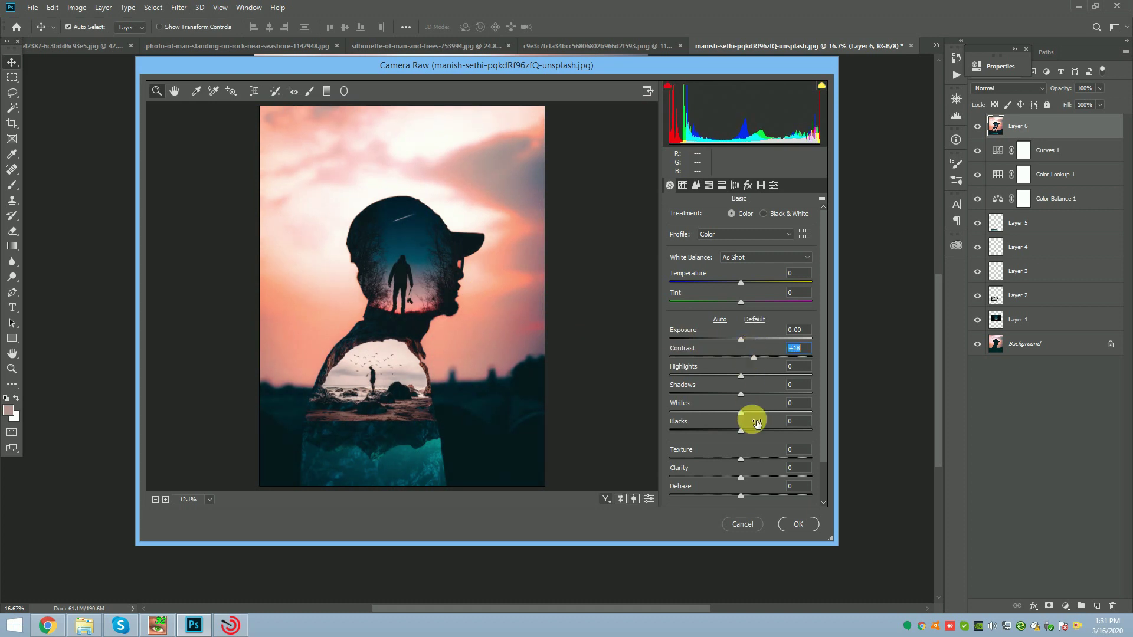
mouse_move(742, 394)
left_mouse_down()
mouse_move(784, 393)
mouse_move(754, 395)
left_mouse_up()
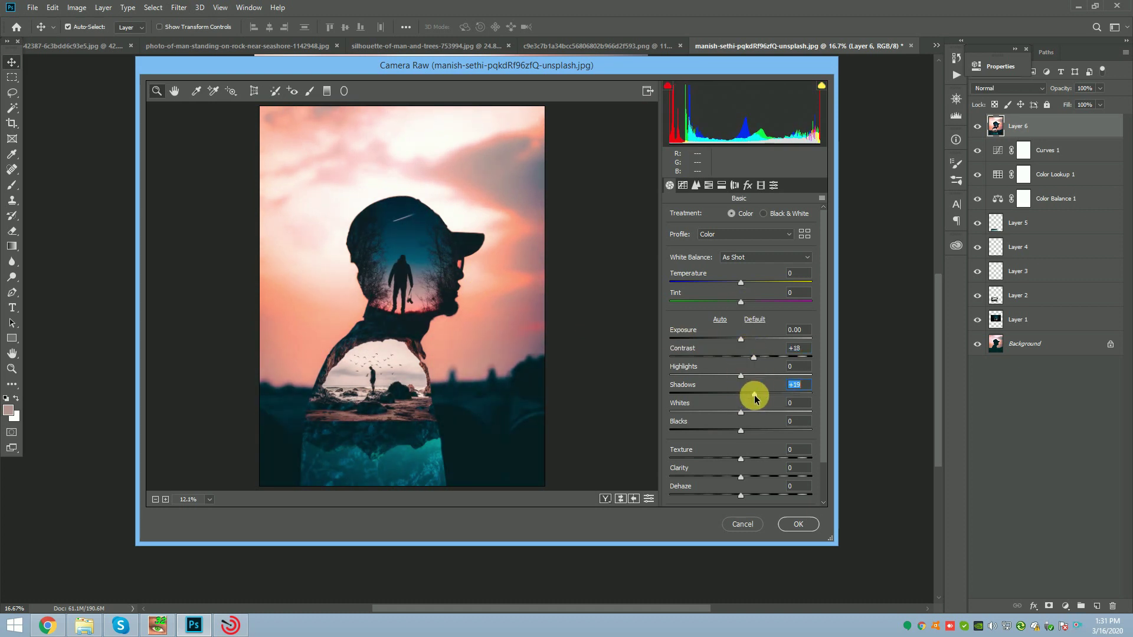
mouse_move(741, 477)
left_mouse_down()
mouse_move(770, 477)
mouse_move(765, 498)
mouse_move(780, 496)
mouse_move(771, 501)
mouse_move(754, 475)
mouse_move(731, 478)
mouse_move(746, 483)
left_mouse_up()
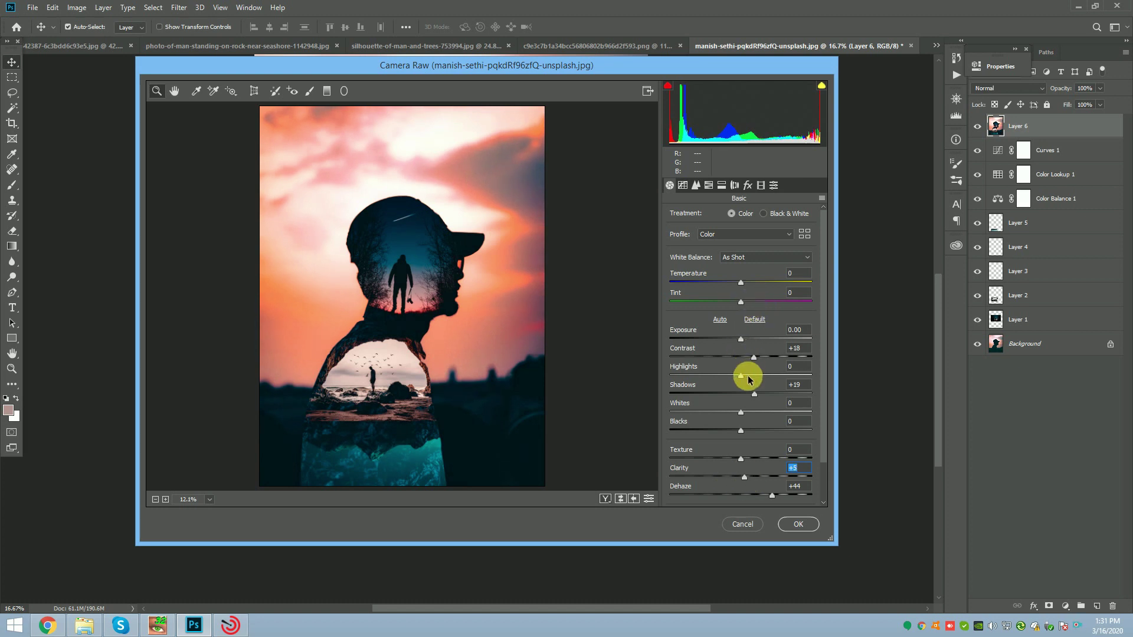
mouse_move(753, 379)
left_mouse_down()
mouse_move(736, 377)
mouse_move(756, 376)
left_mouse_up()
Step: Add a Camera Raw post-crop vignette with Amount -12 and Roundness -100
left_click(747, 185)
left_click_drag(743, 339, 736, 338)
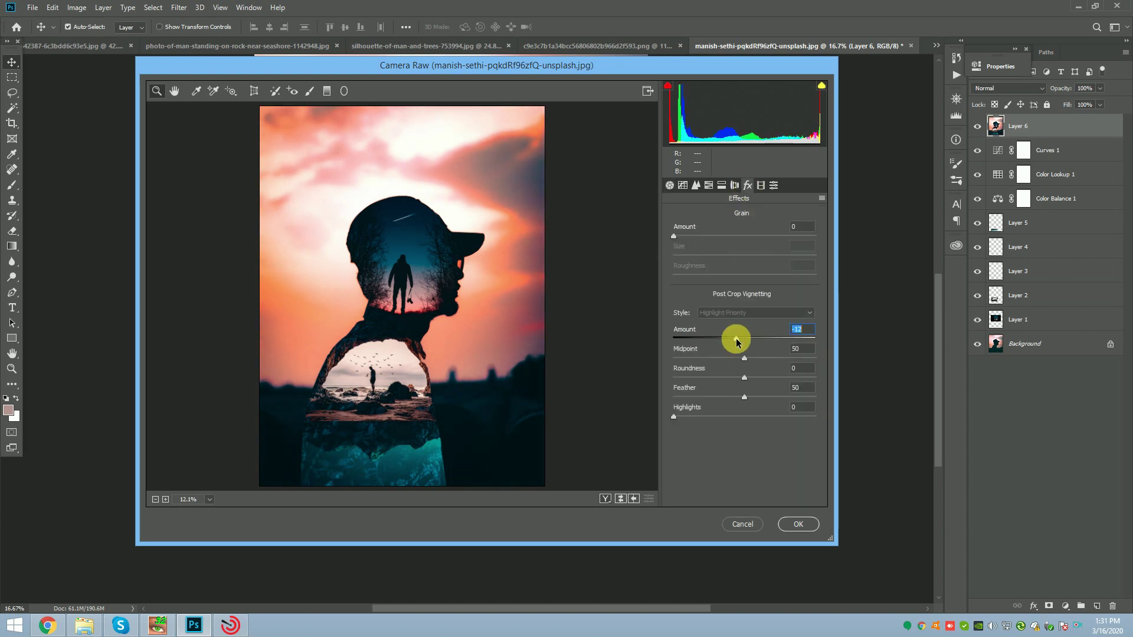
left_click_drag(744, 379, 620, 381)
Step: Set the Camera Raw sharpening amount to 25, luminance noise reduction to 8 and Shadows to +43
left_click(696, 185)
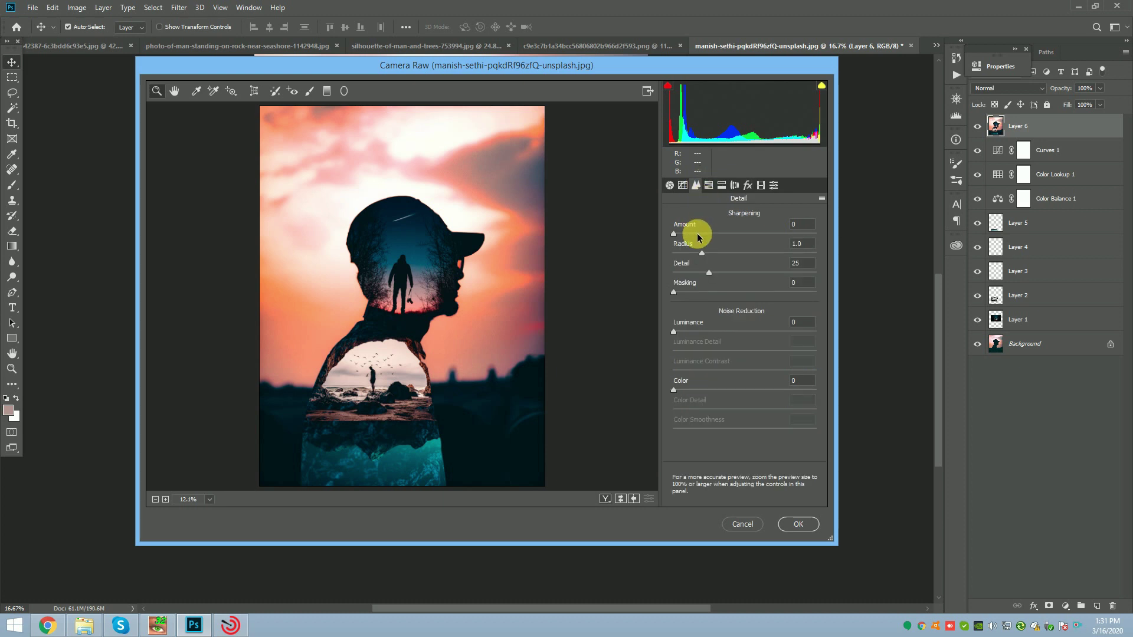
left_click(670, 185)
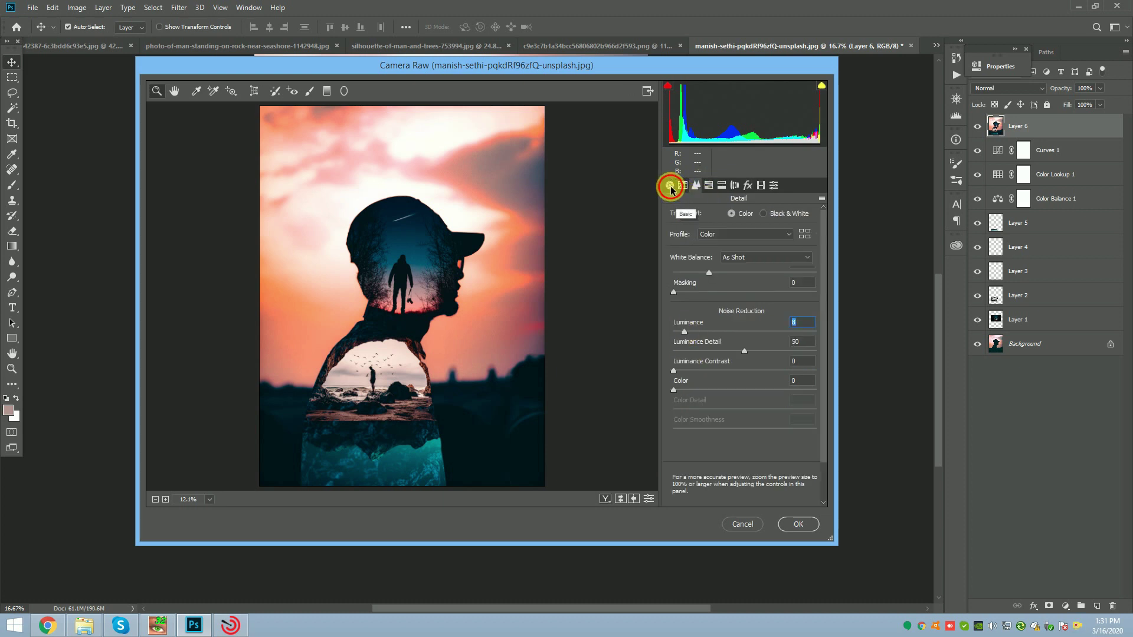
left_click_drag(755, 394, 772, 396)
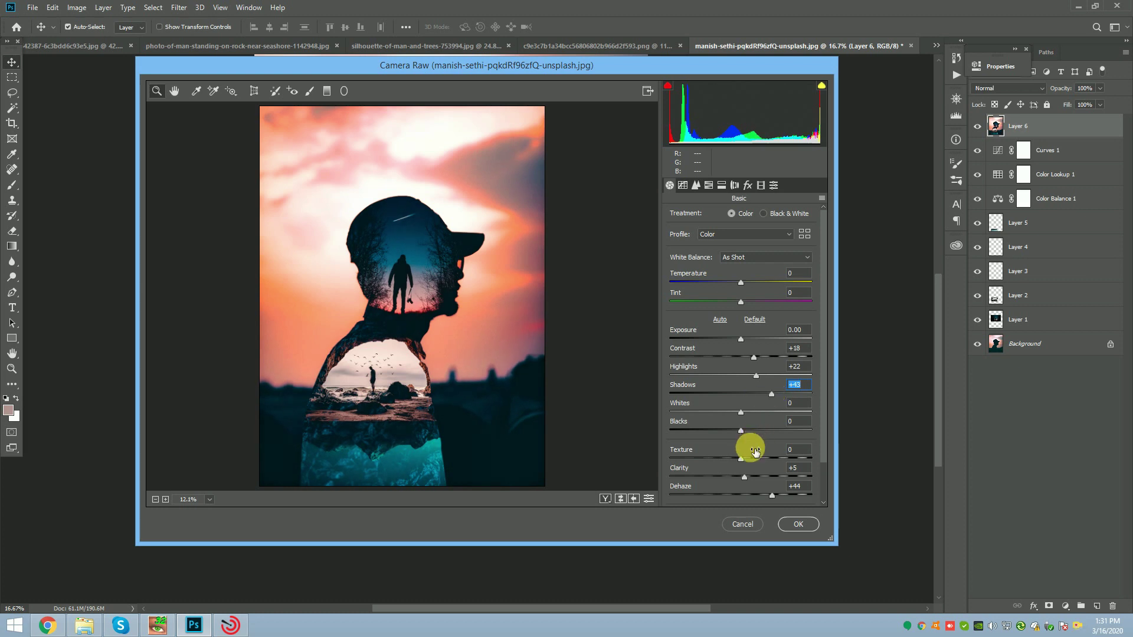
Step: Apply split toning to the shadows with Hue 134 and Saturation 16
left_click(748, 185)
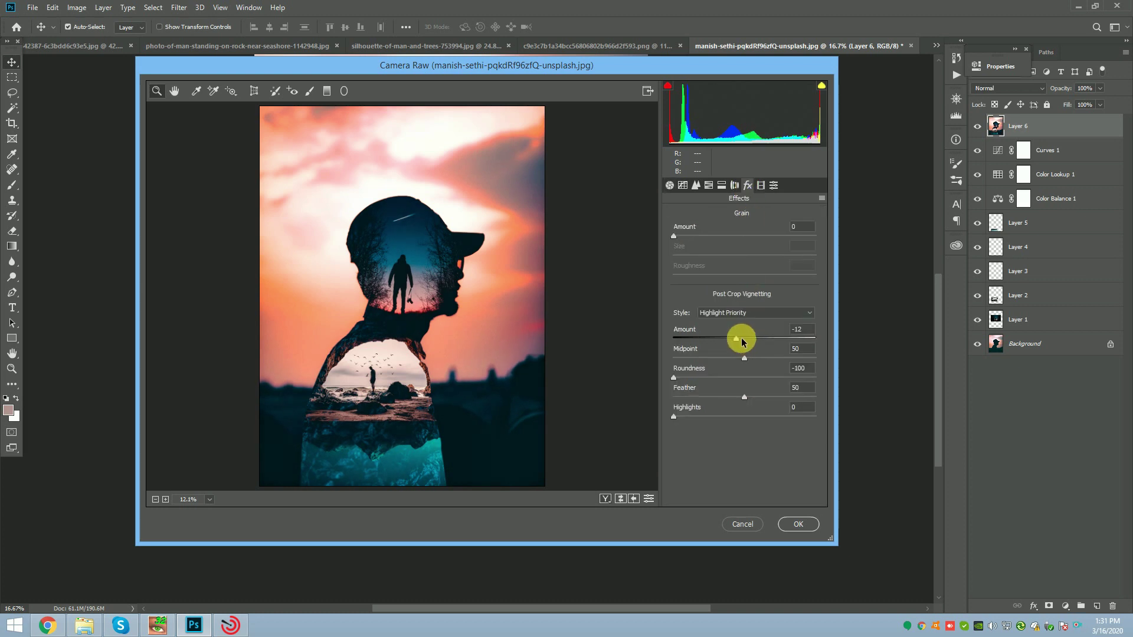
left_click(722, 185)
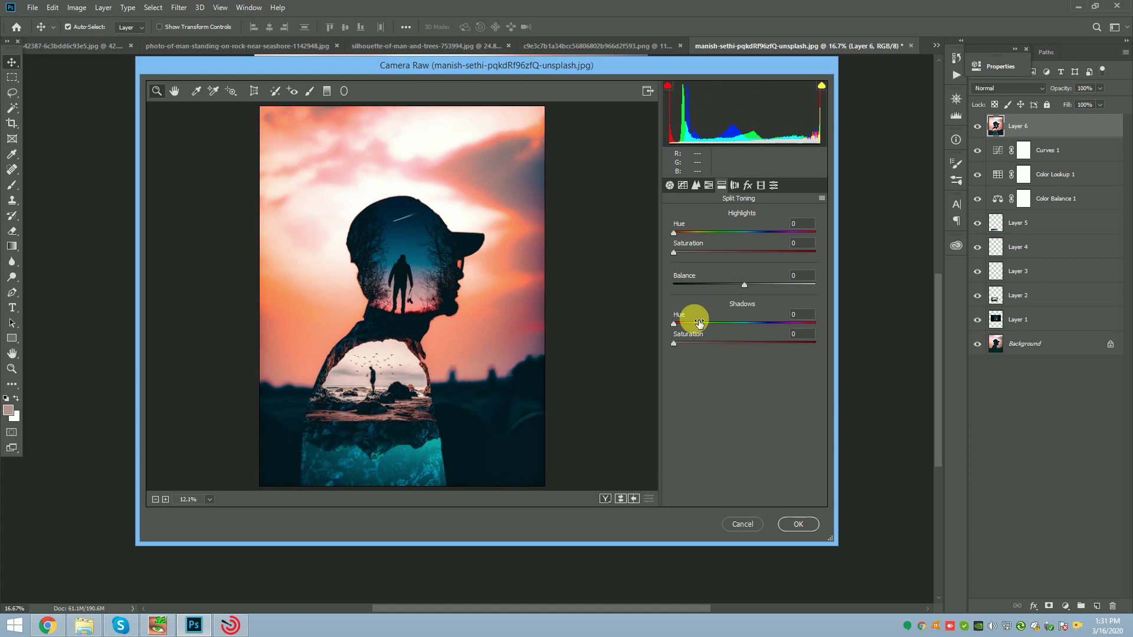
mouse_move(713, 320)
left_mouse_down()
mouse_move(691, 342)
mouse_move(743, 350)
mouse_move(728, 323)
mouse_move(740, 324)
mouse_move(698, 348)
mouse_move(772, 323)
mouse_move(728, 330)
left_mouse_up()
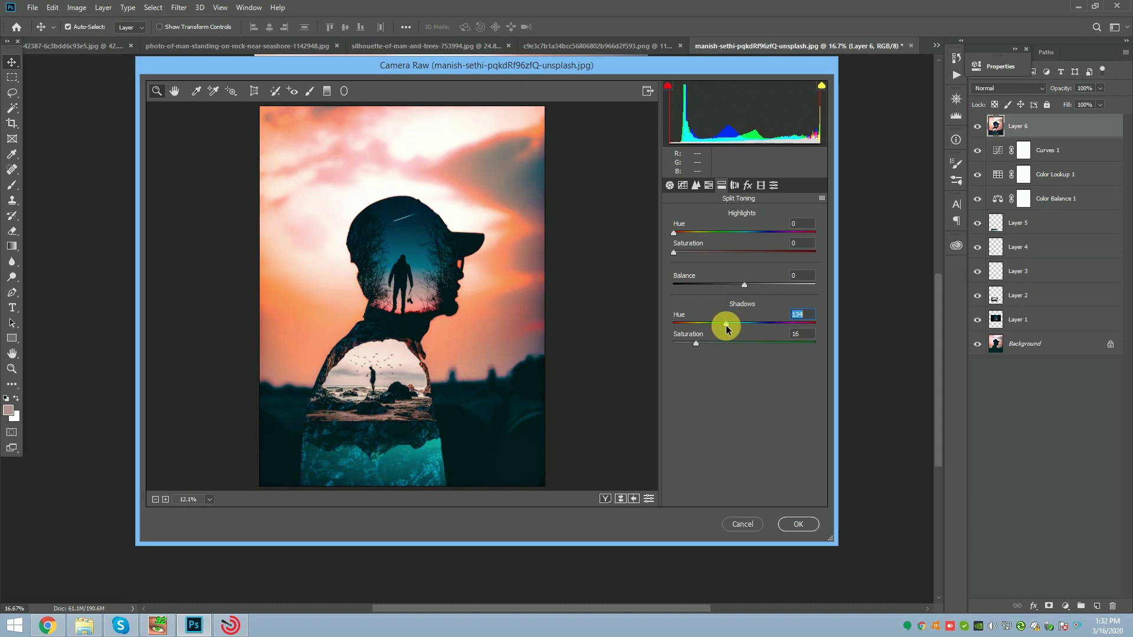
Step: Increase the sharpening amount and radius and raise the luminance contrast of the noise reduction
left_click(694, 184)
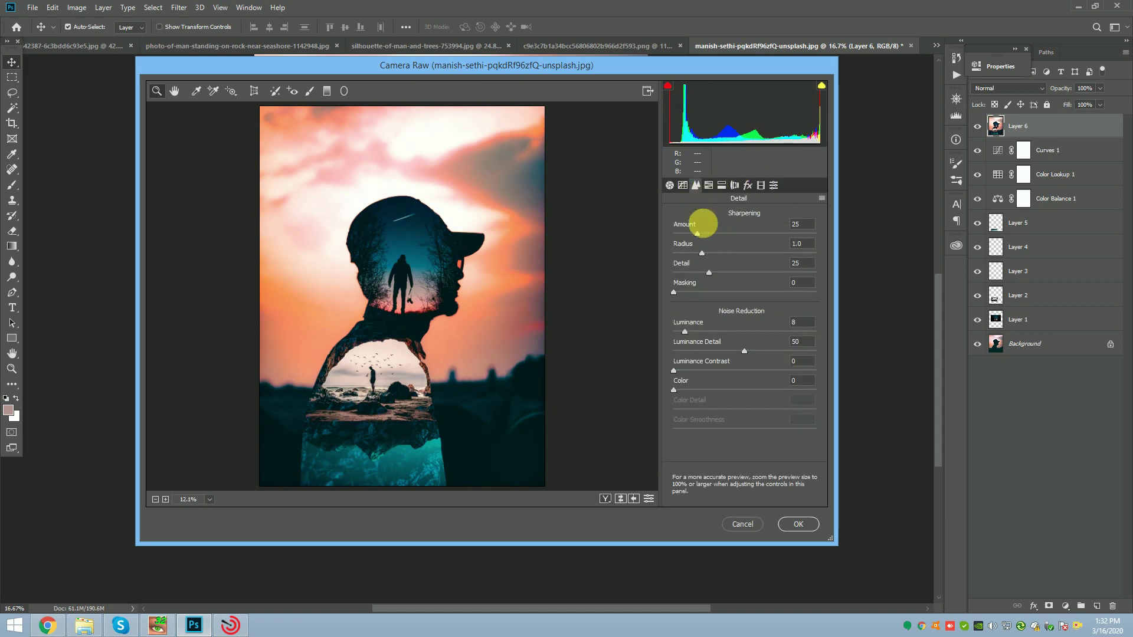
left_click(707, 236)
left_click_drag(703, 252, 735, 235)
left_click_drag(674, 371, 718, 375)
Step: Set Highlights to -33, raise Clarity moderately and apply the Camera Raw adjustments to the merged layer
left_click(670, 184)
left_click_drag(744, 477, 761, 477)
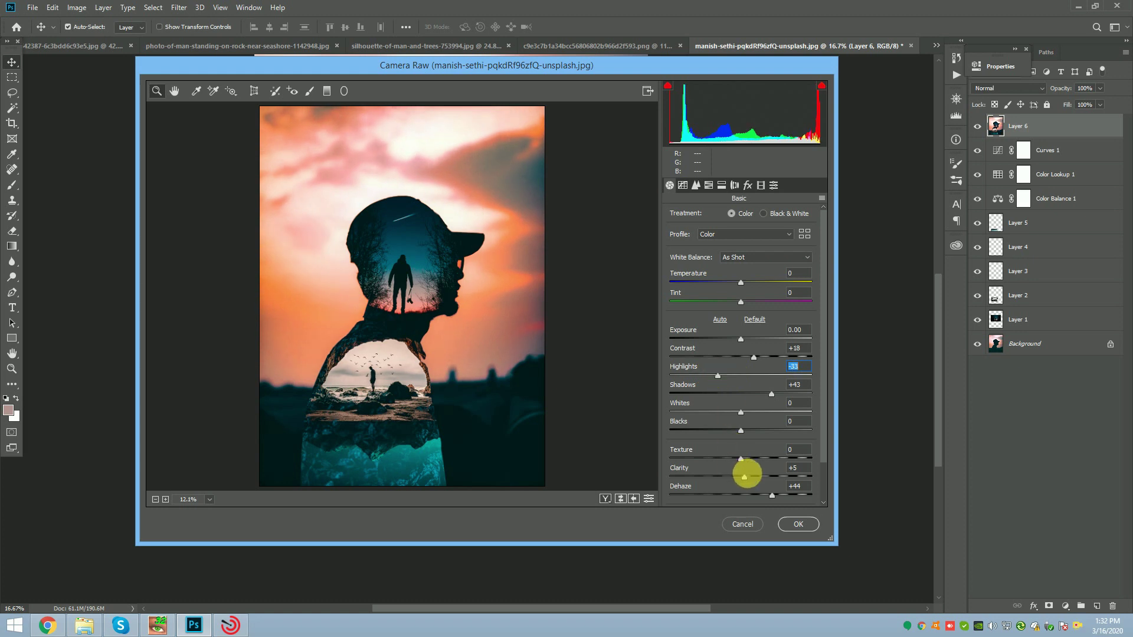
left_click(791, 526)
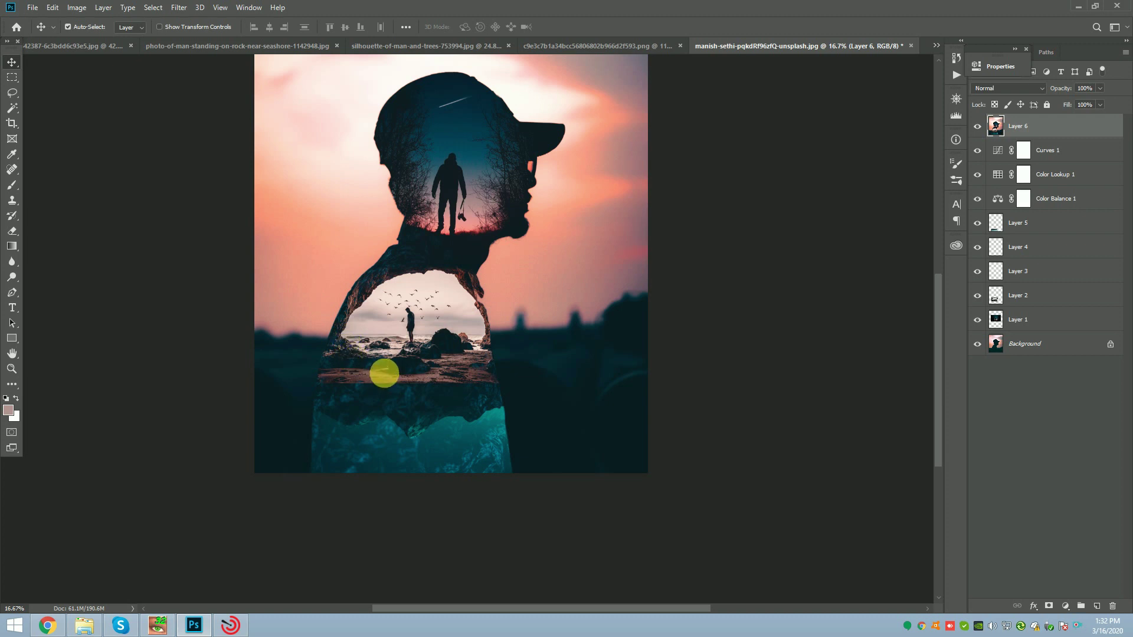
Step: Add a Photo Filter adjustment above the merged layer using a blue Cooling Filter at 25% density, and select the merged layer
scroll(409, 389, "down", 3)
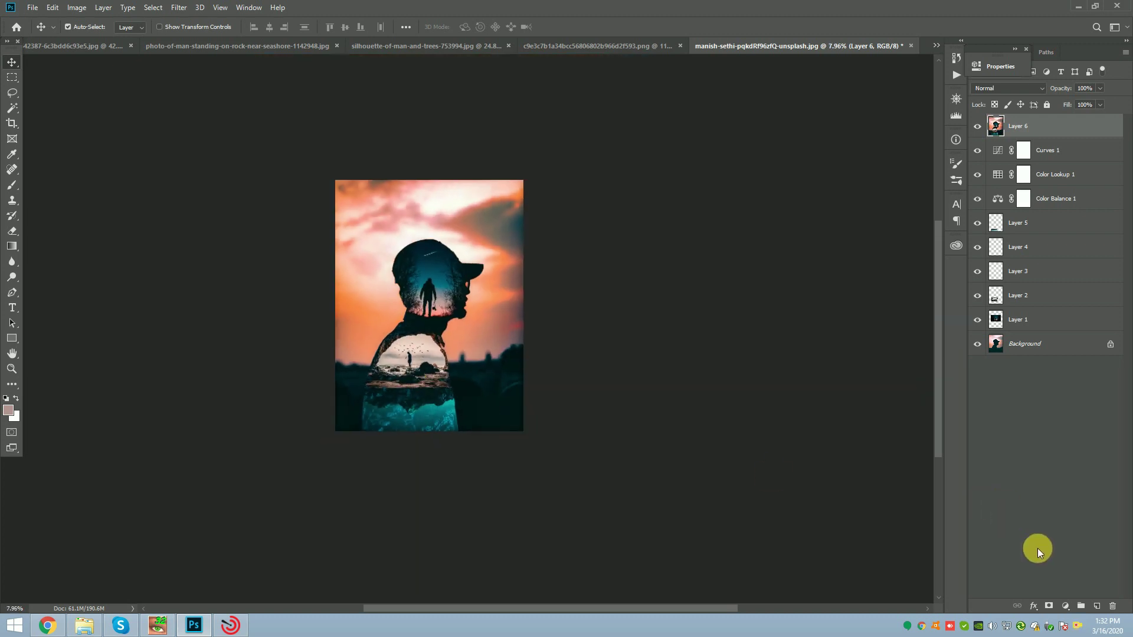
left_click(1068, 606)
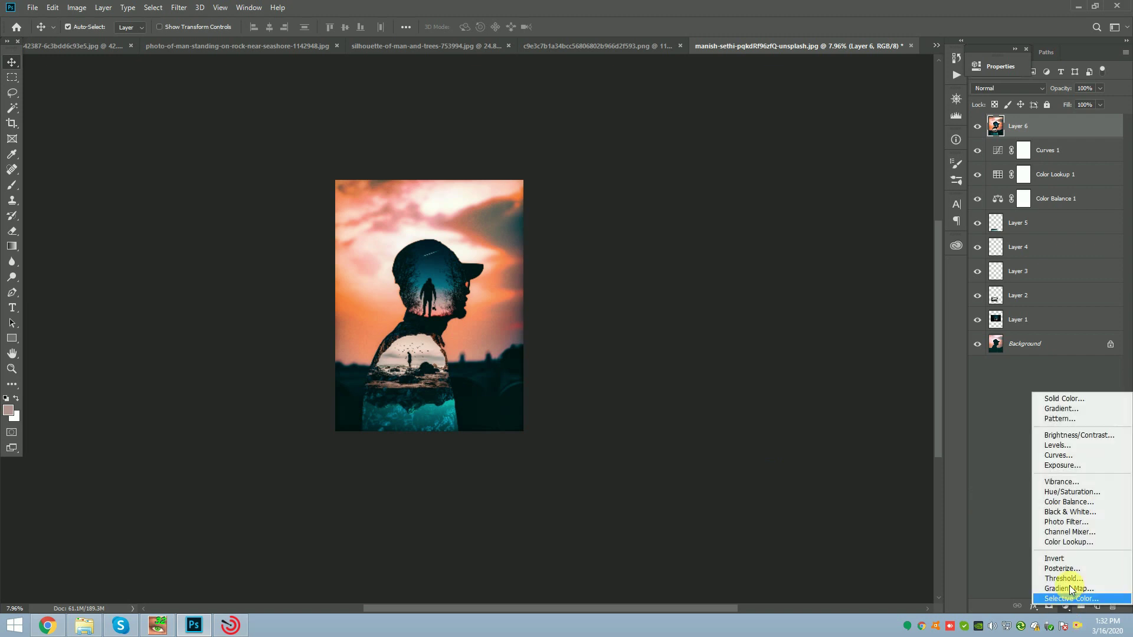
left_click(1088, 523)
left_click(873, 99)
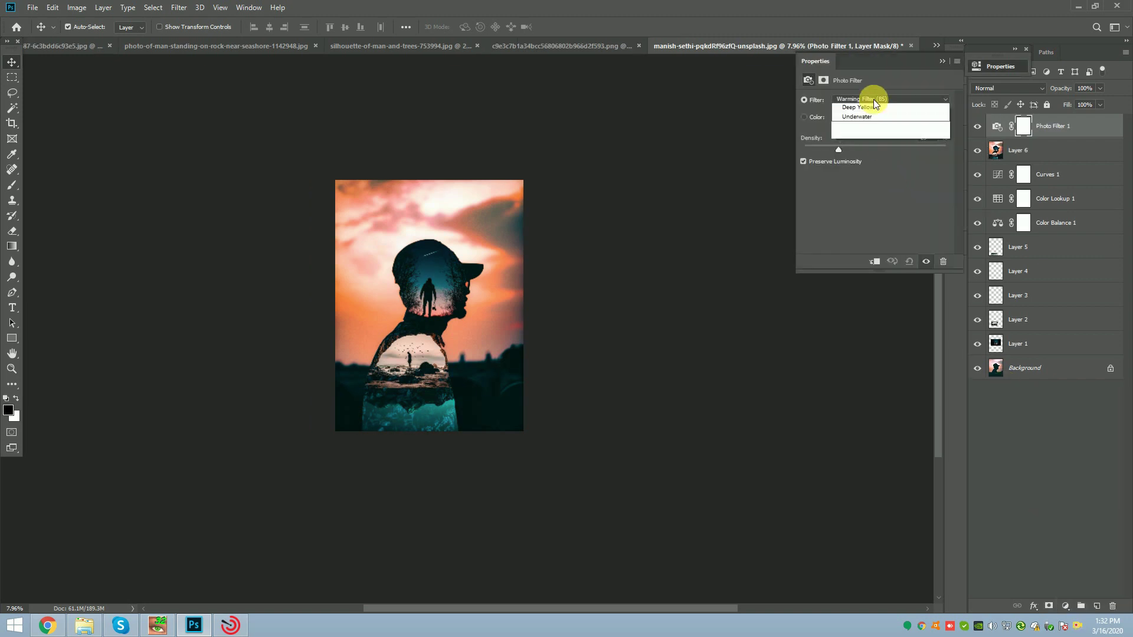
left_click(878, 115)
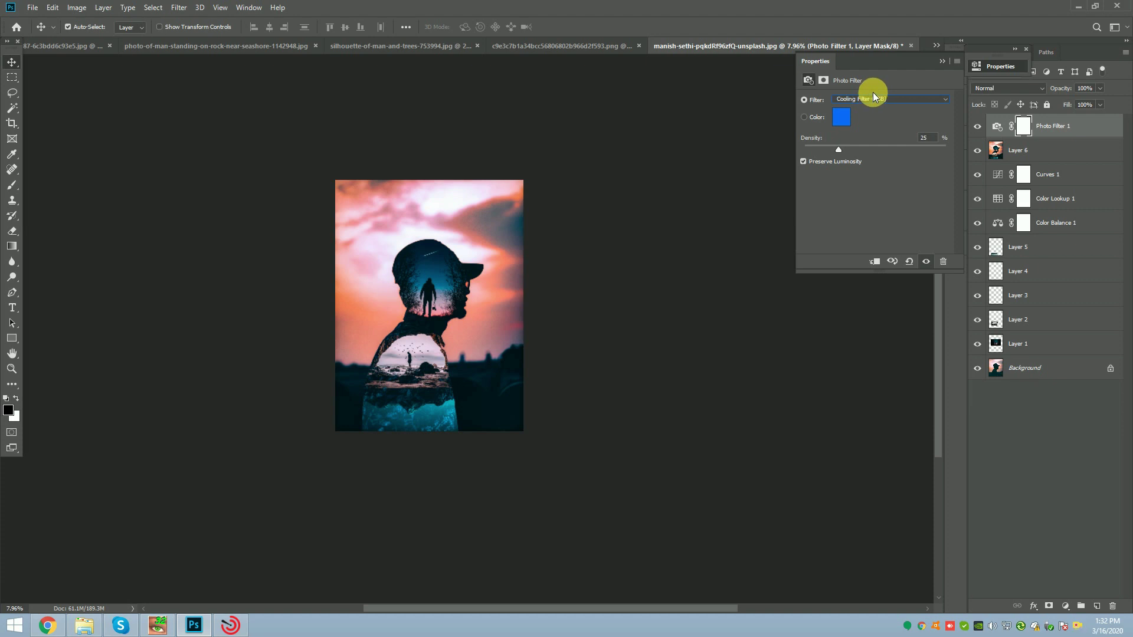
left_click(944, 62)
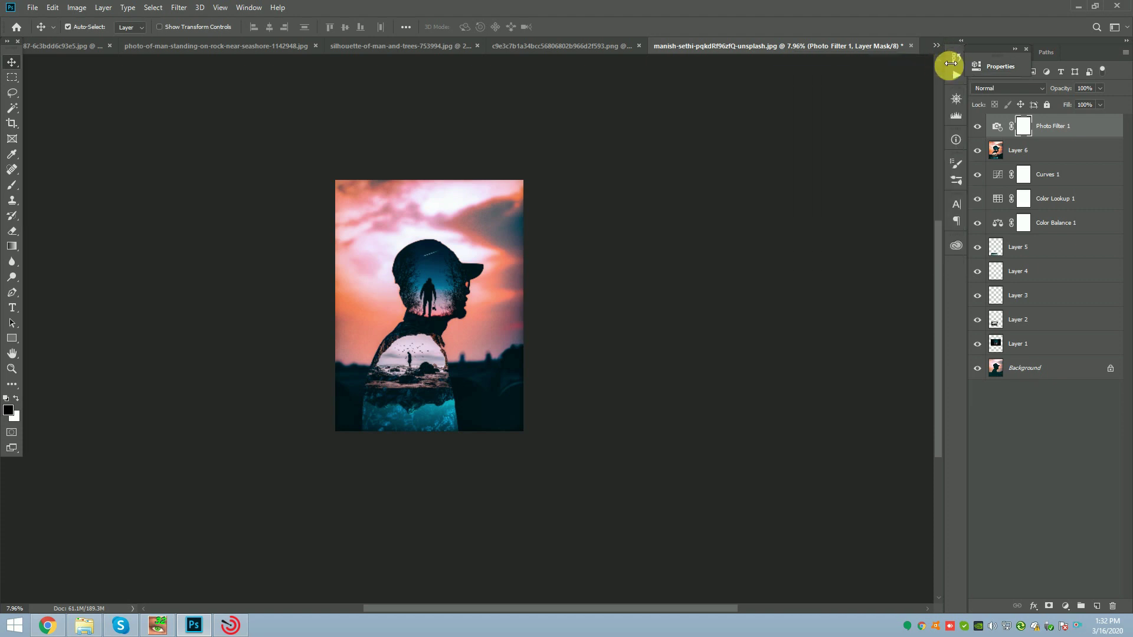
left_click(452, 259)
scroll(455, 260, "up", 2)
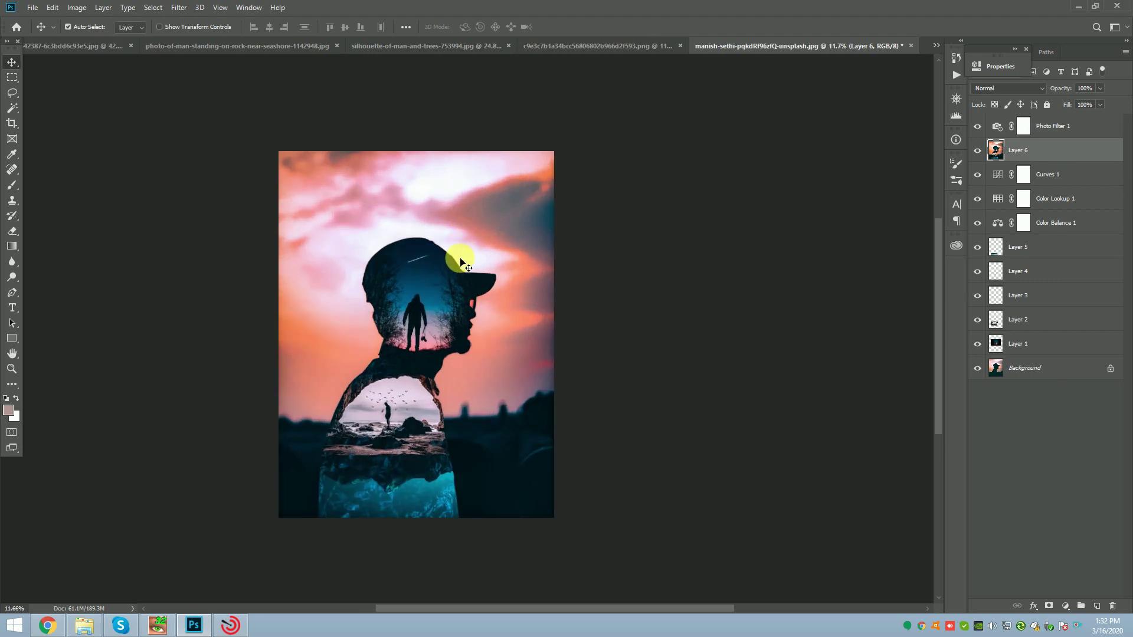
Step: Stamp all visible layers into a new merged layer above the Photo Filter adjustment
scroll(460, 261, "up", 2)
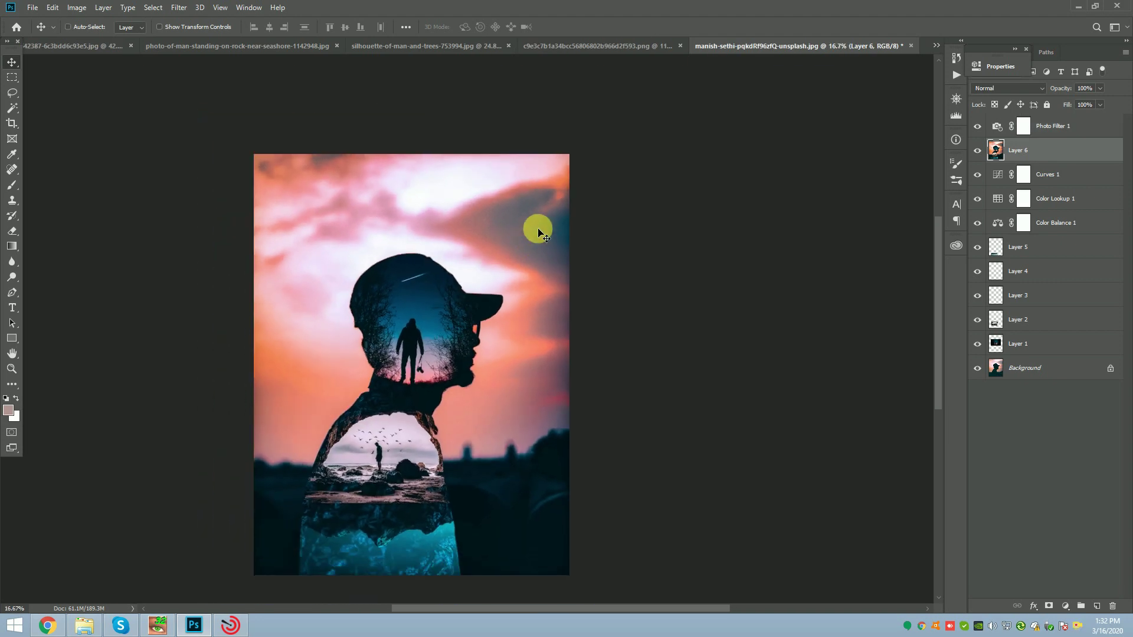
scroll(538, 232, "down", 2)
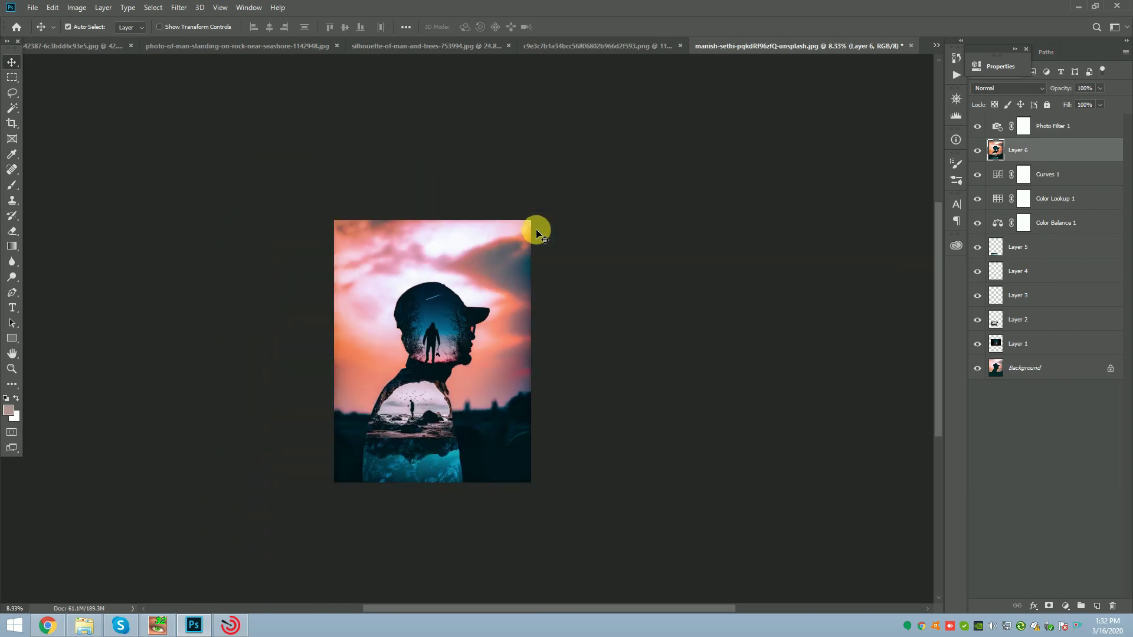
left_click(1067, 135)
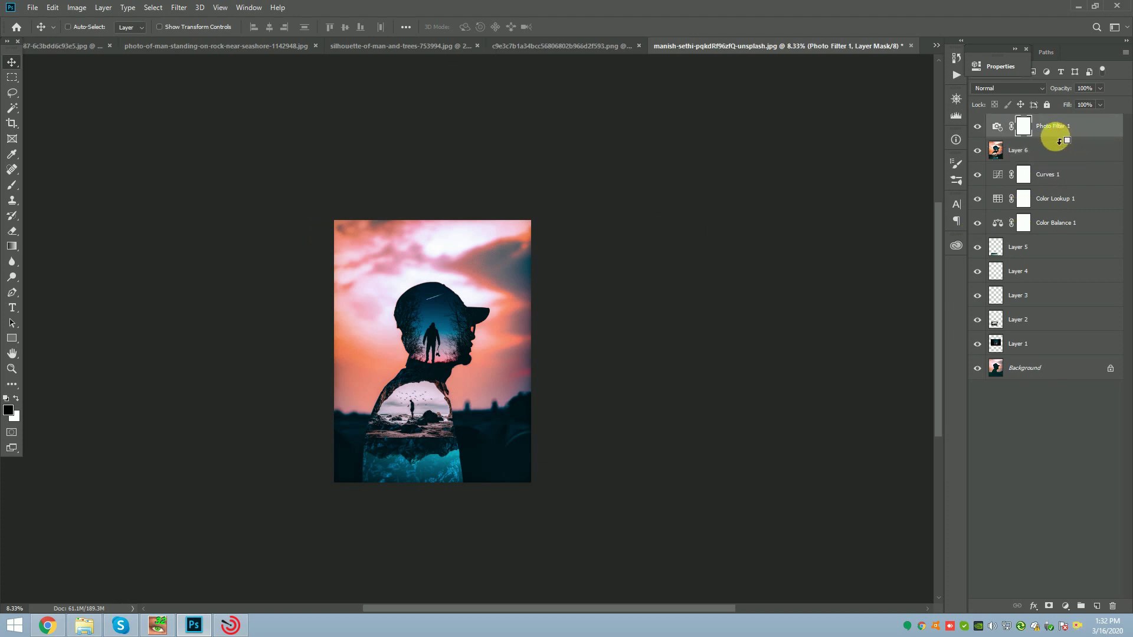
key("ctrl+alt+shift+e")
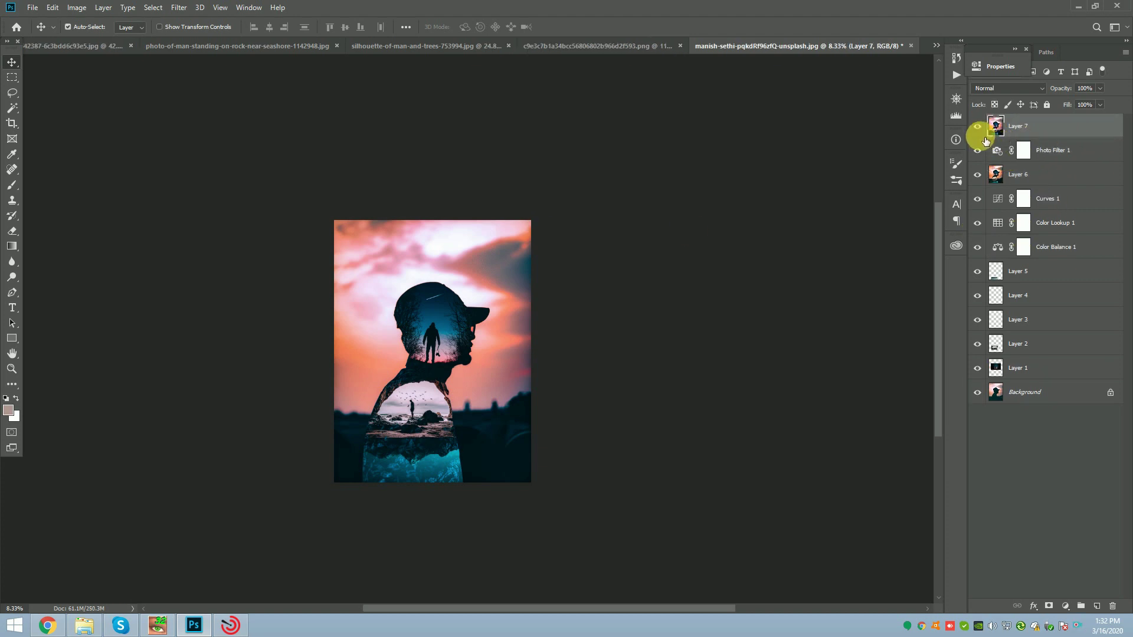
scroll(361, 434, "up", 3)
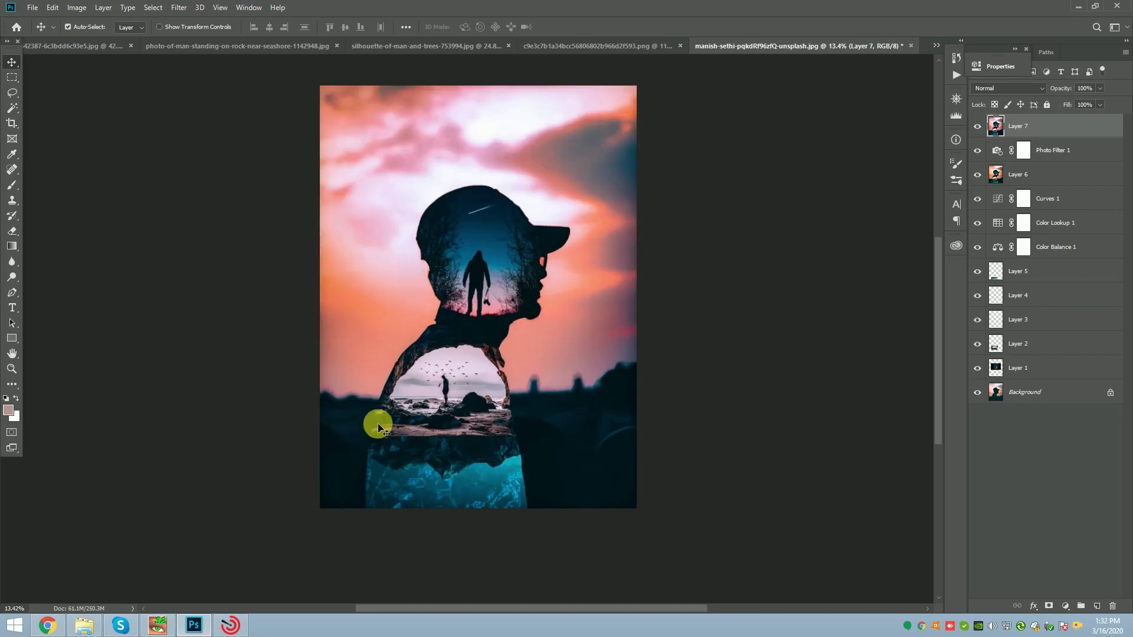
scroll(488, 393, "down", 1)
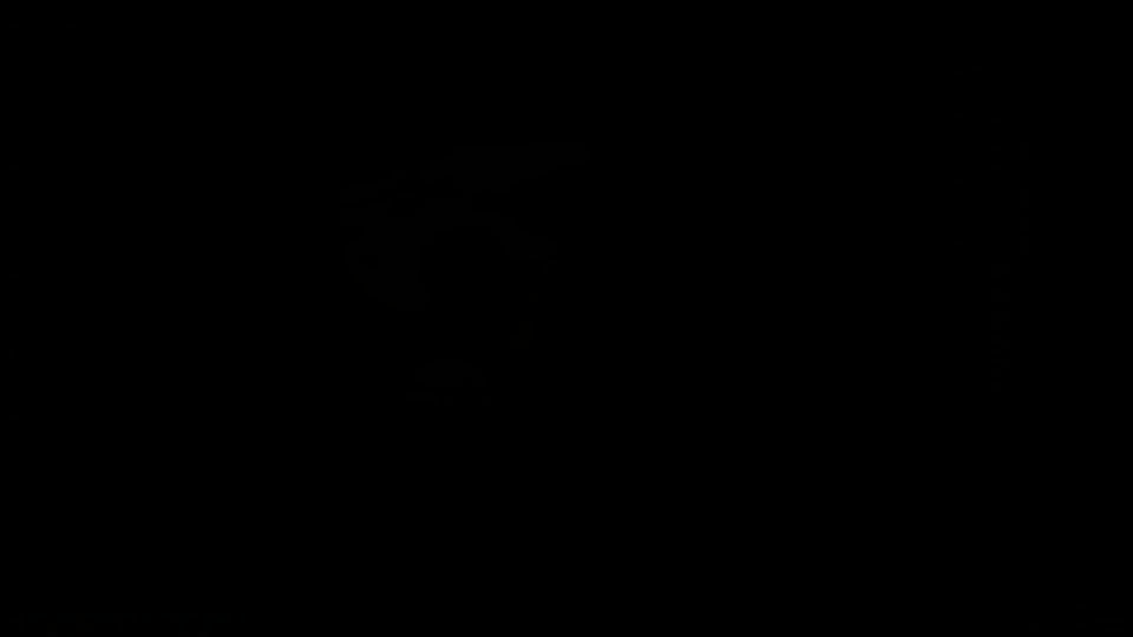